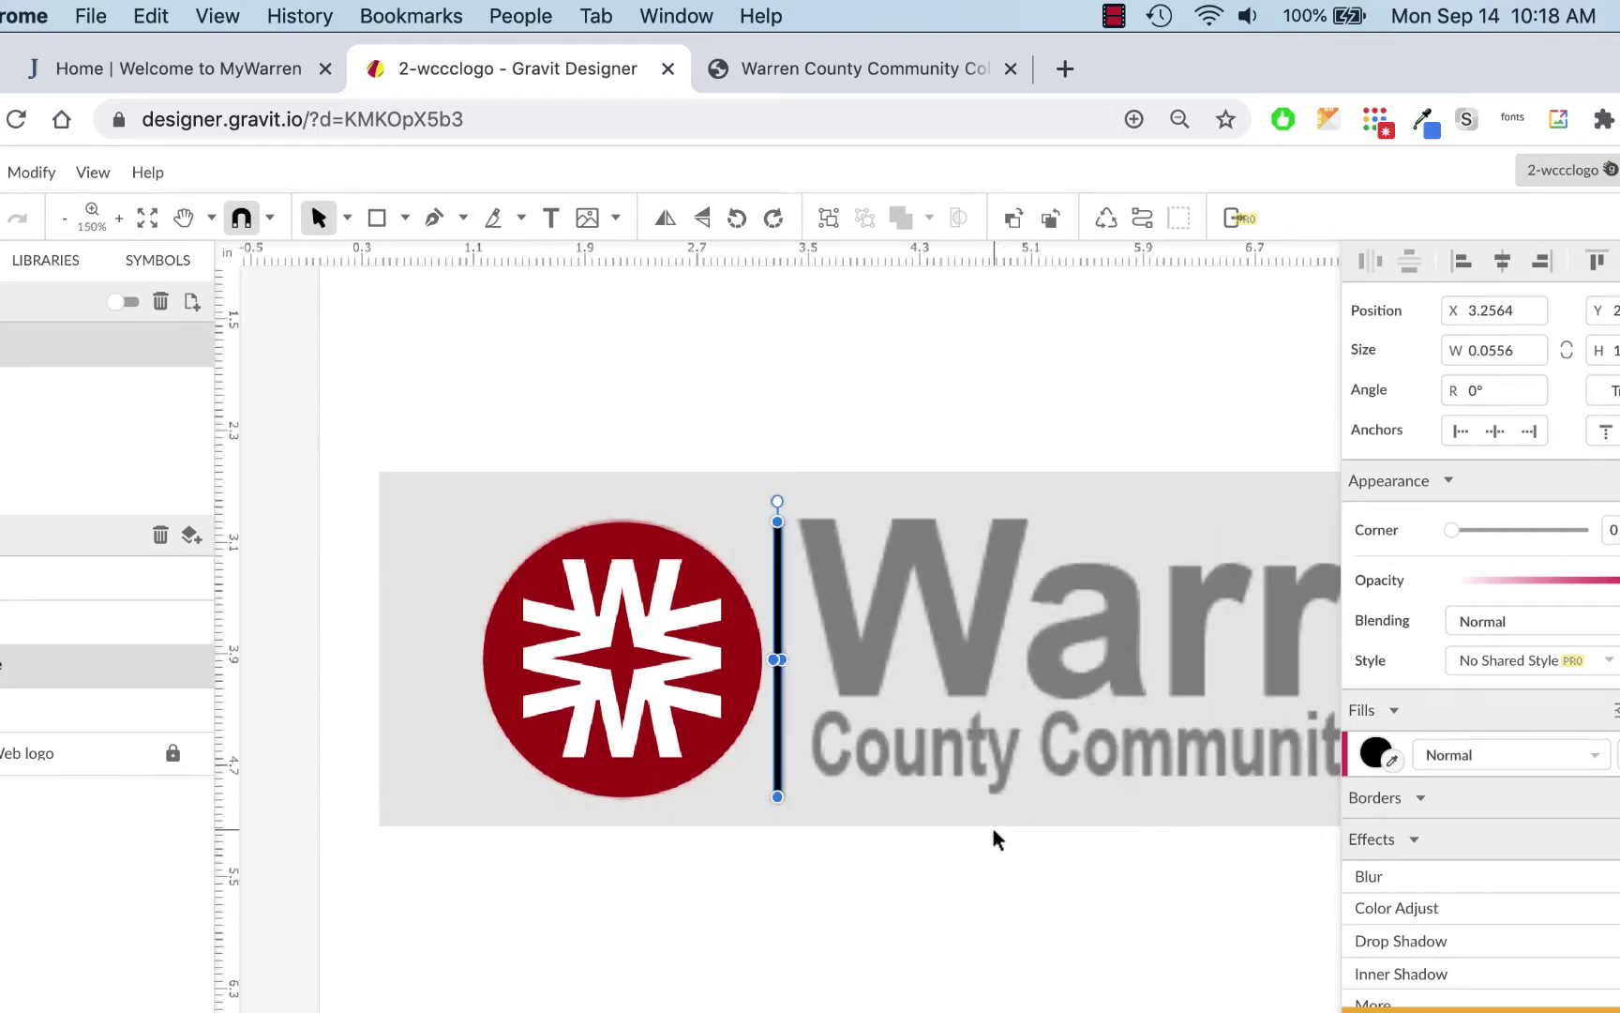
# Step: Add a text object reading "Warren" in the blank area above the grey lettering of the reference logo
pyautogui.hscroll(3, 997, 840)
pyautogui.scroll(-1, 997, 840)
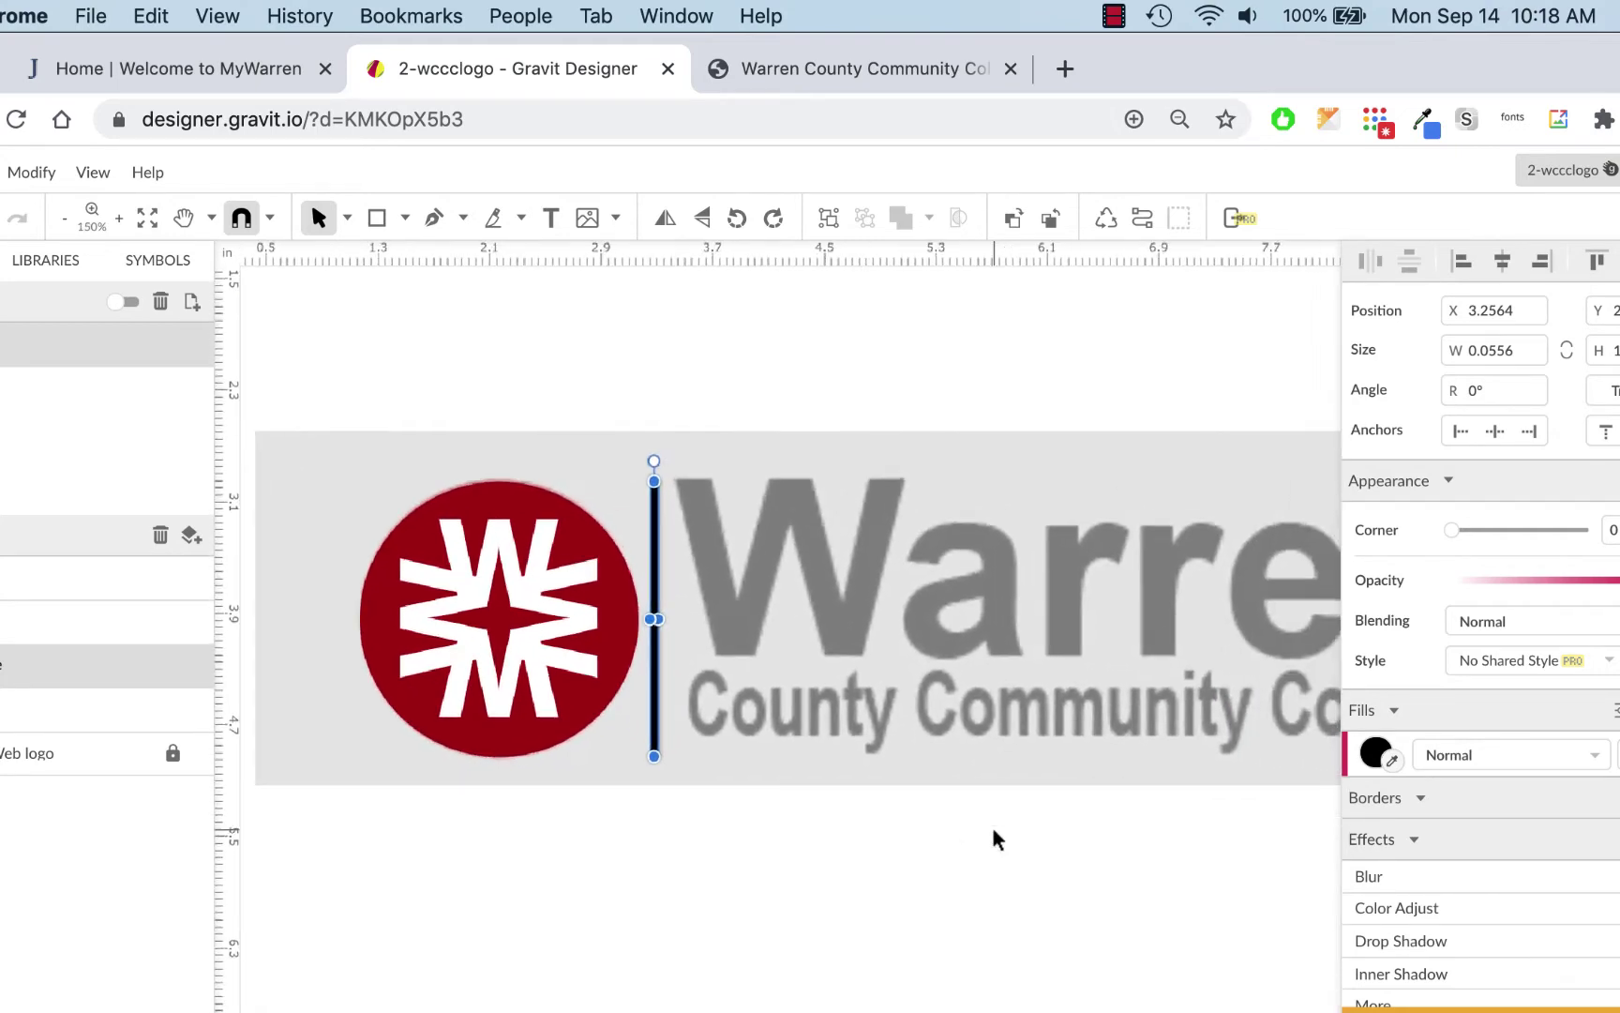
pyautogui.hscroll(2, 997, 839)
pyautogui.scroll(-1, 997, 839)
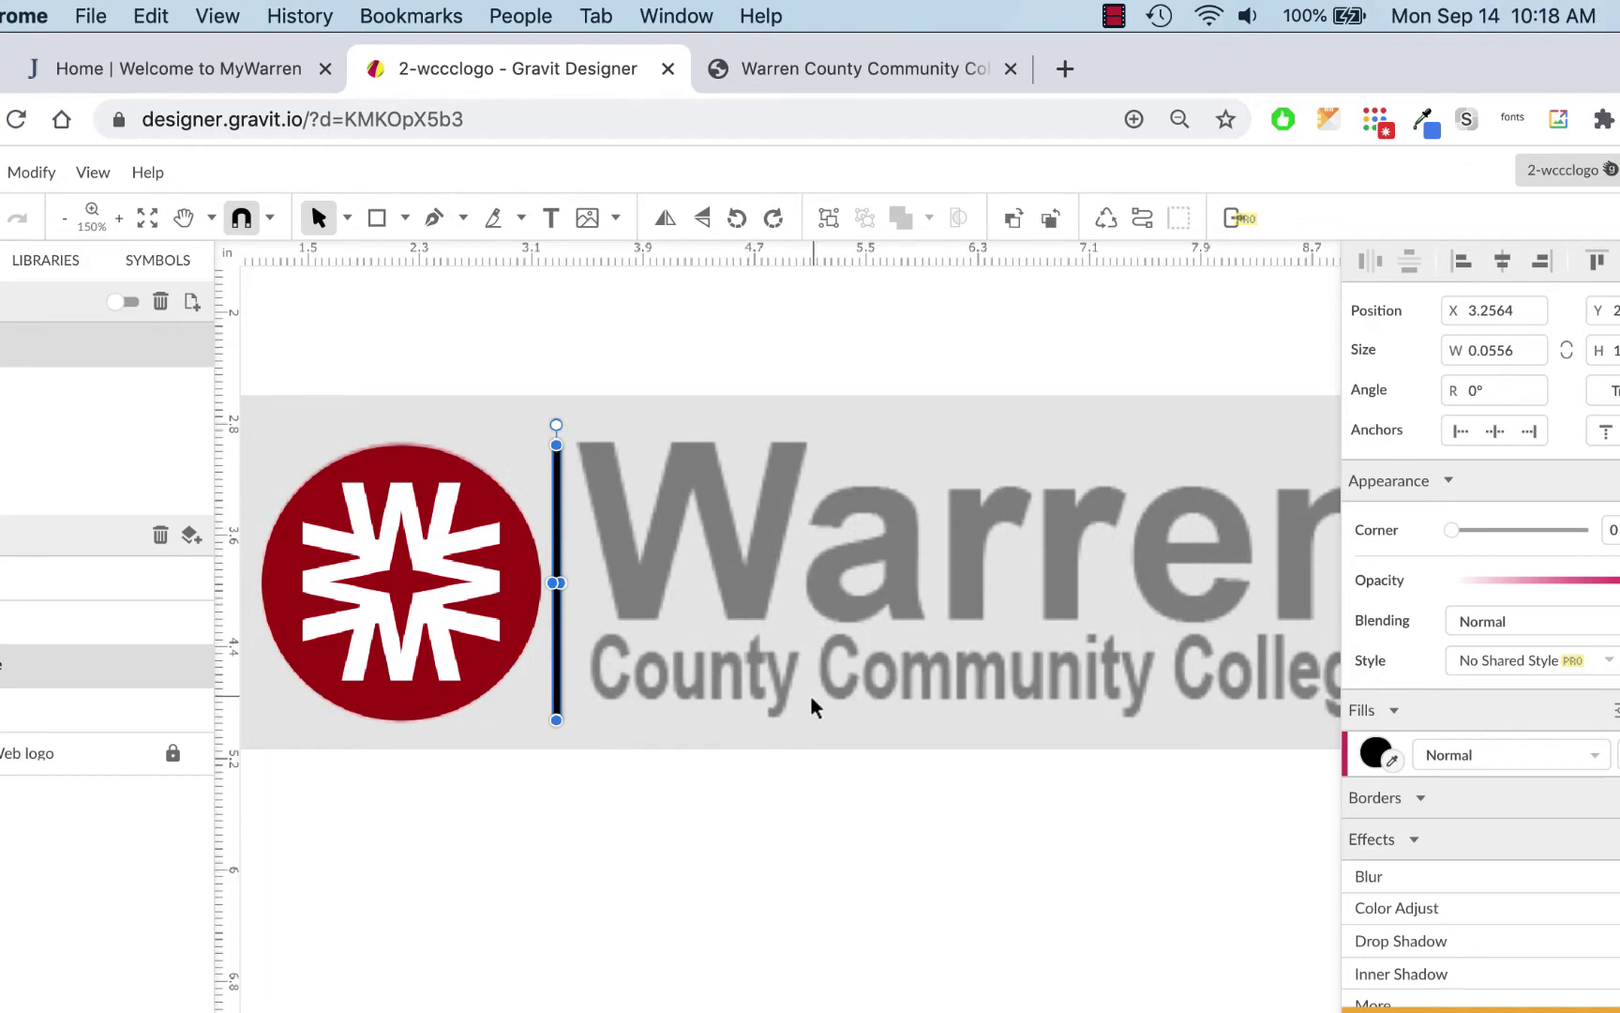
pyautogui.hscroll(5, 823, 826)
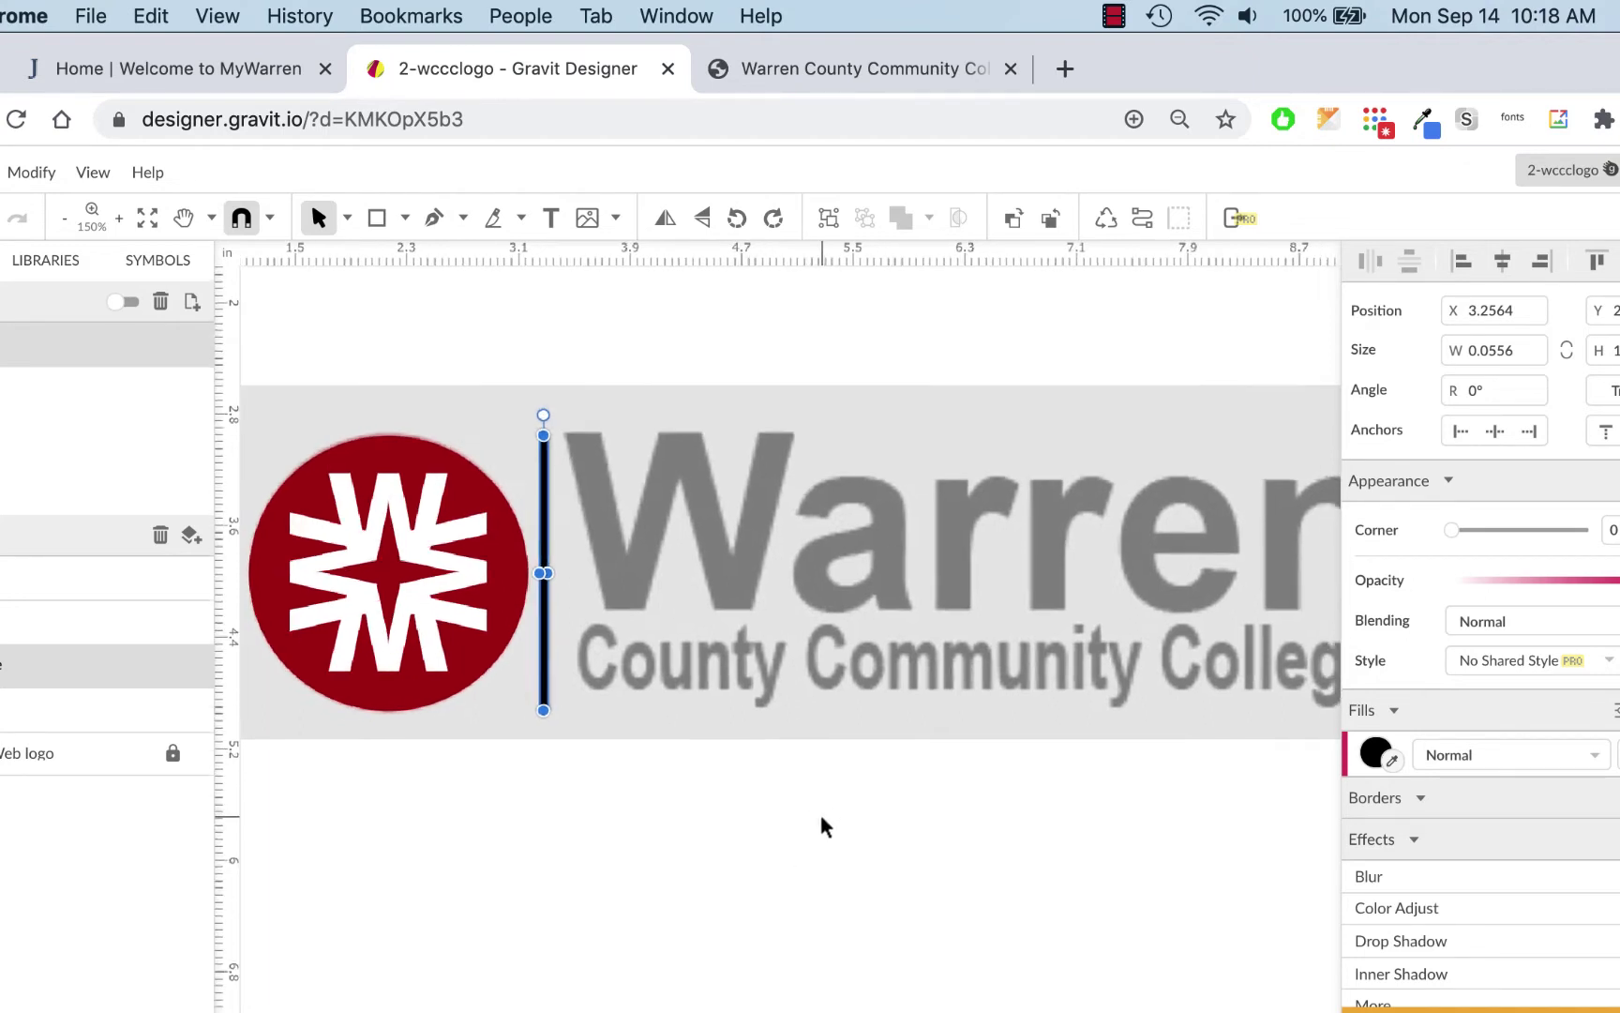
pyautogui.hscroll(2, 823, 826)
pyautogui.scroll(2, 822, 826)
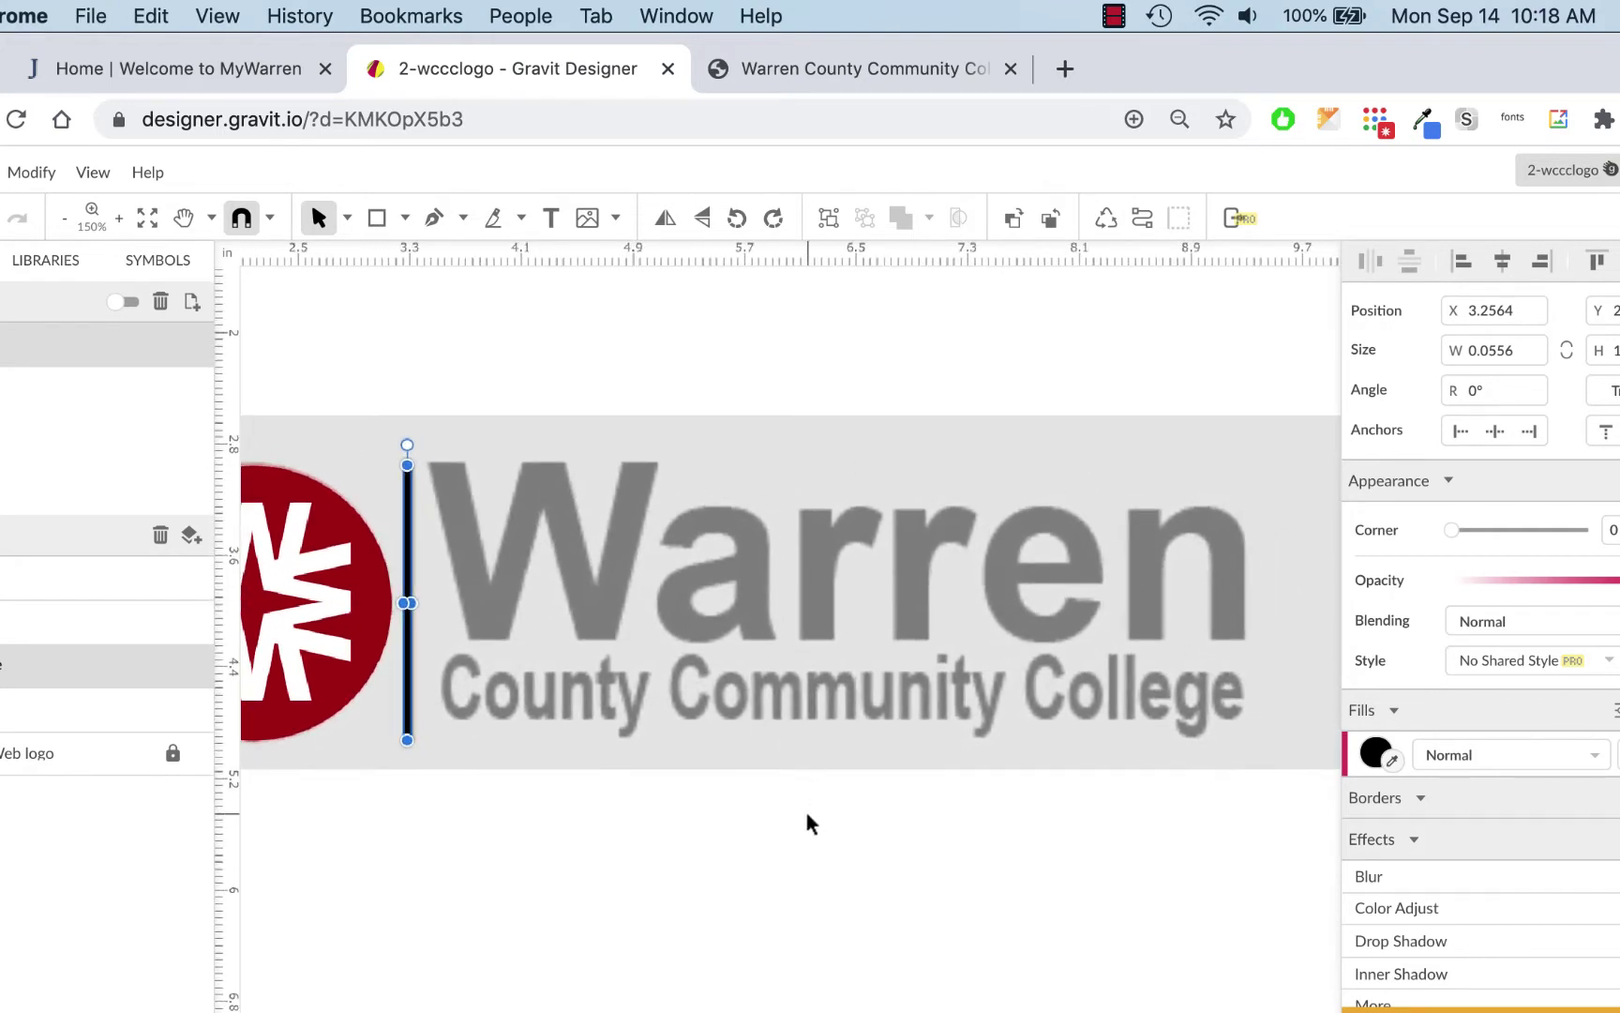
pyautogui.scroll(2, 810, 824)
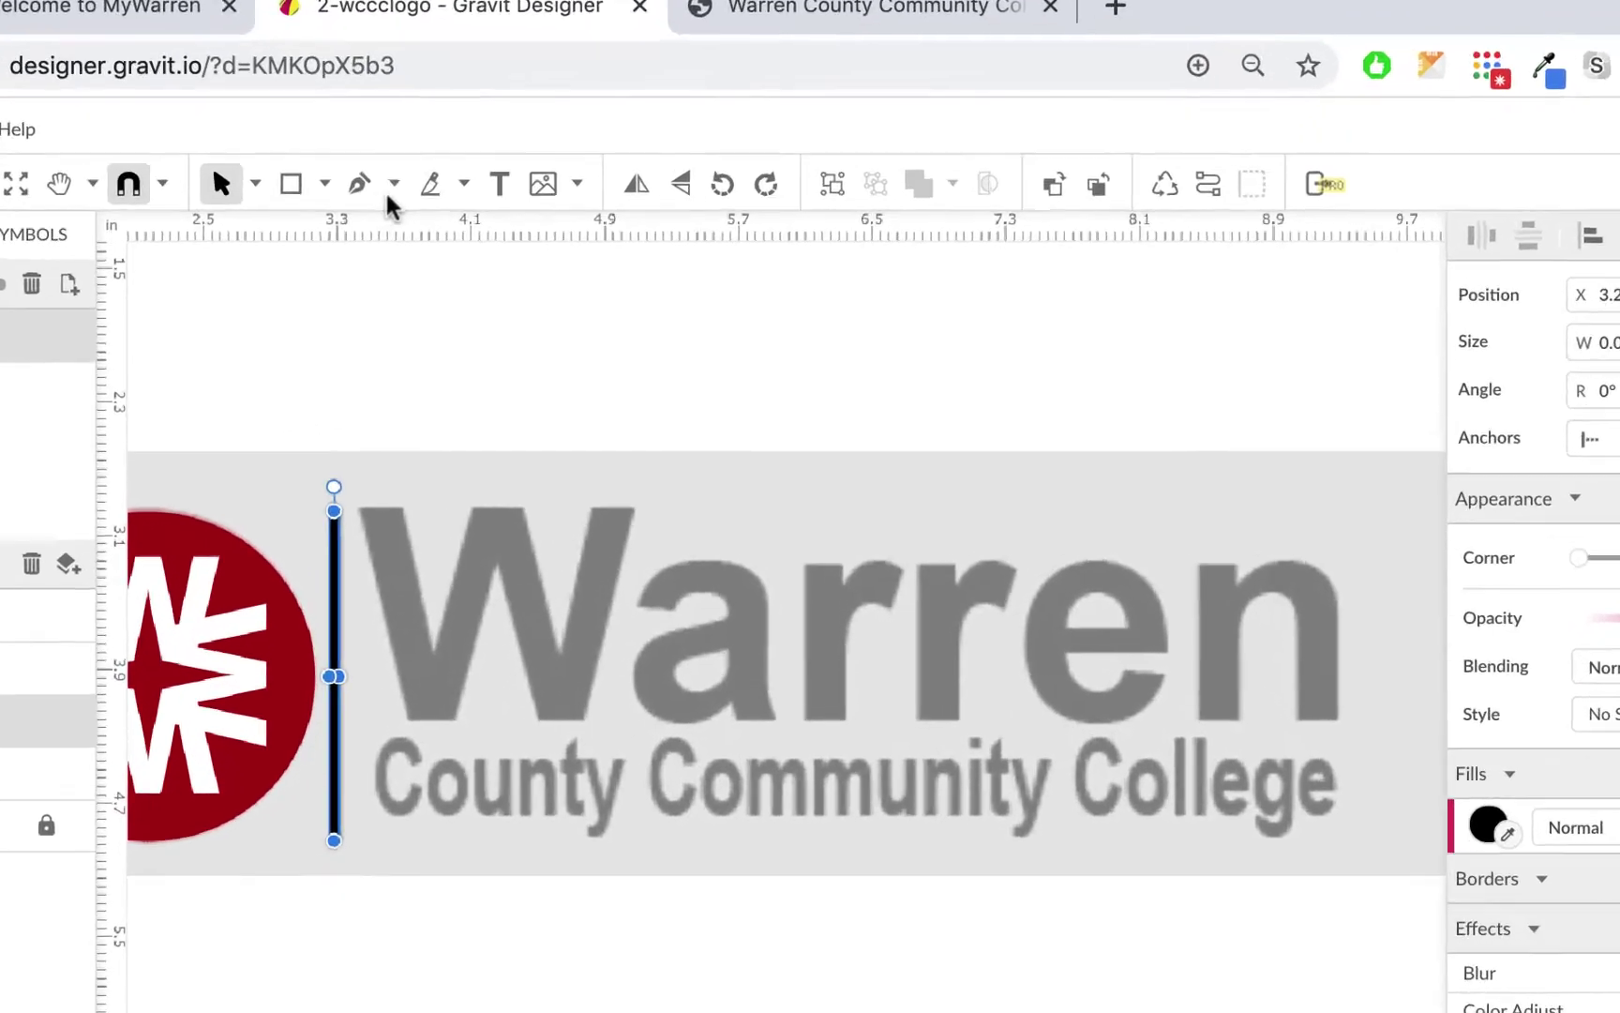
pyautogui.click(499, 183)
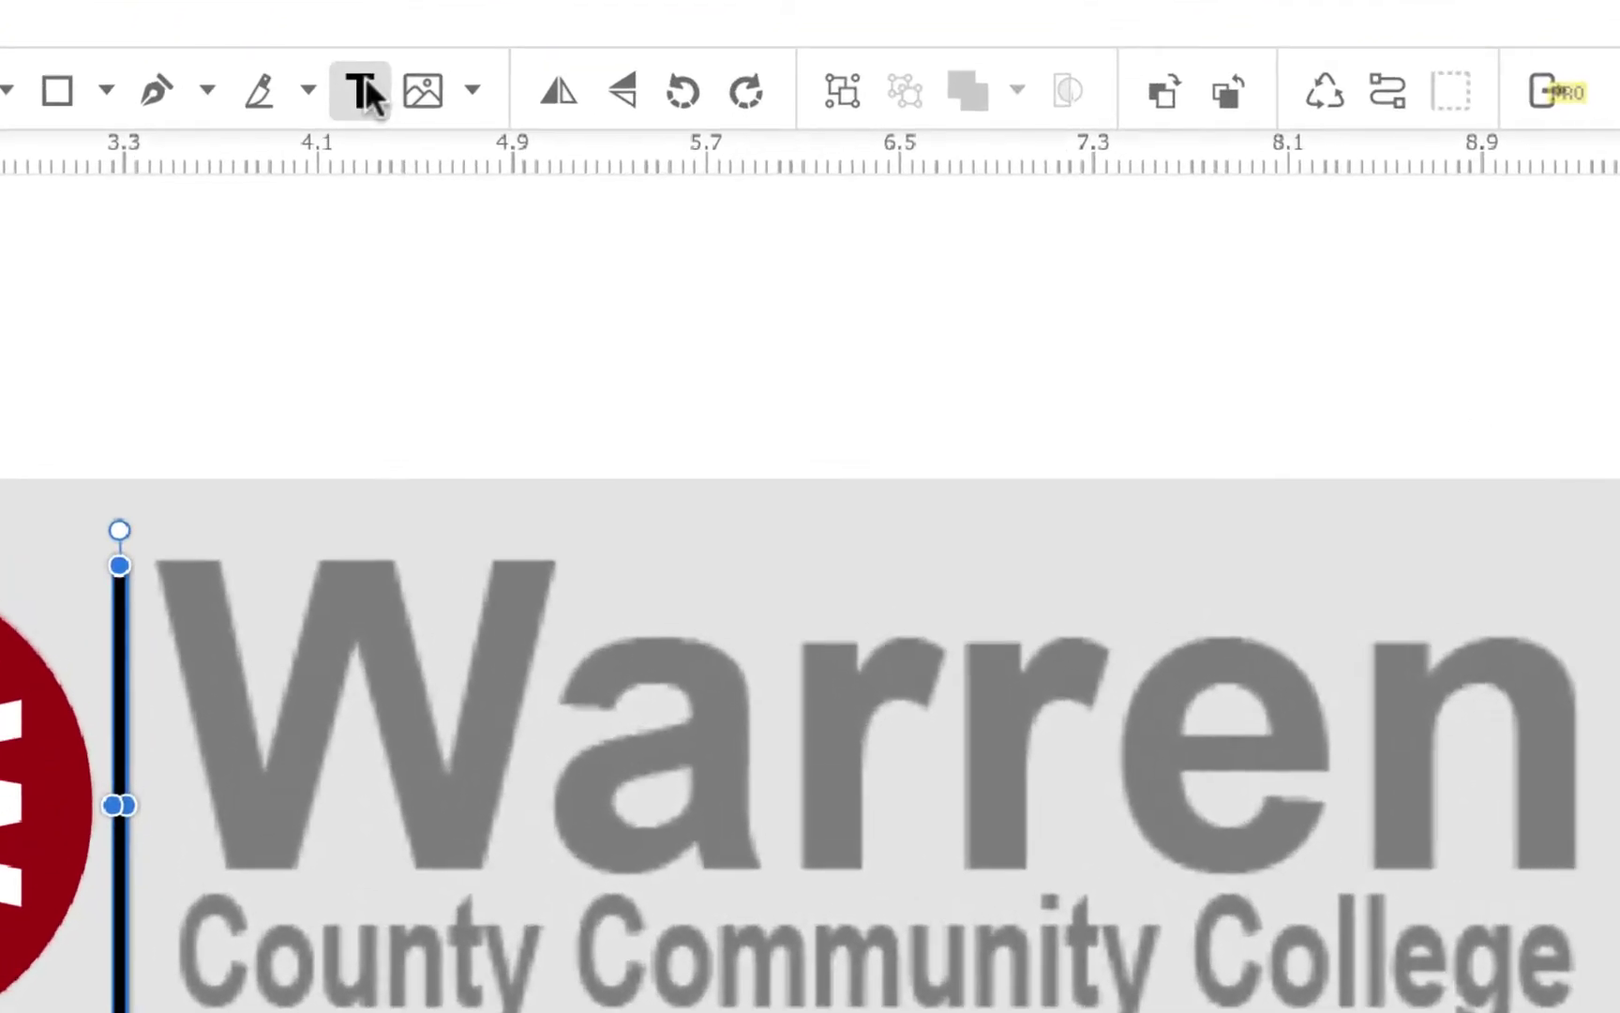
pyautogui.click(228, 347)
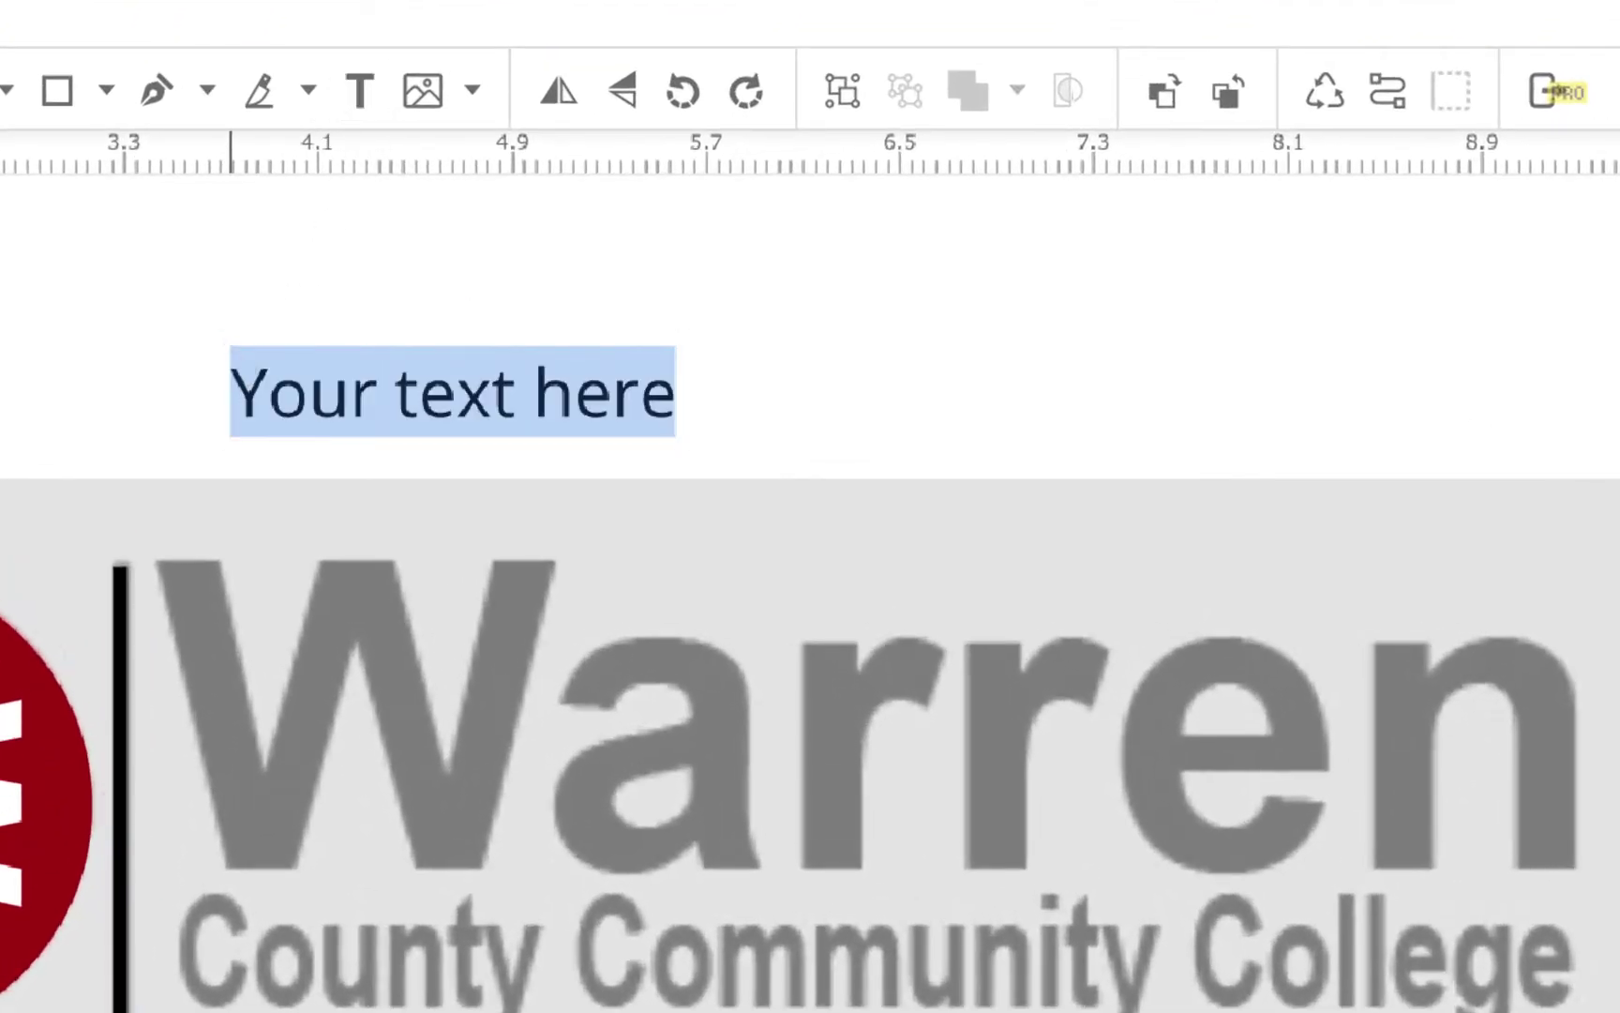
pyautogui.write('Warre')
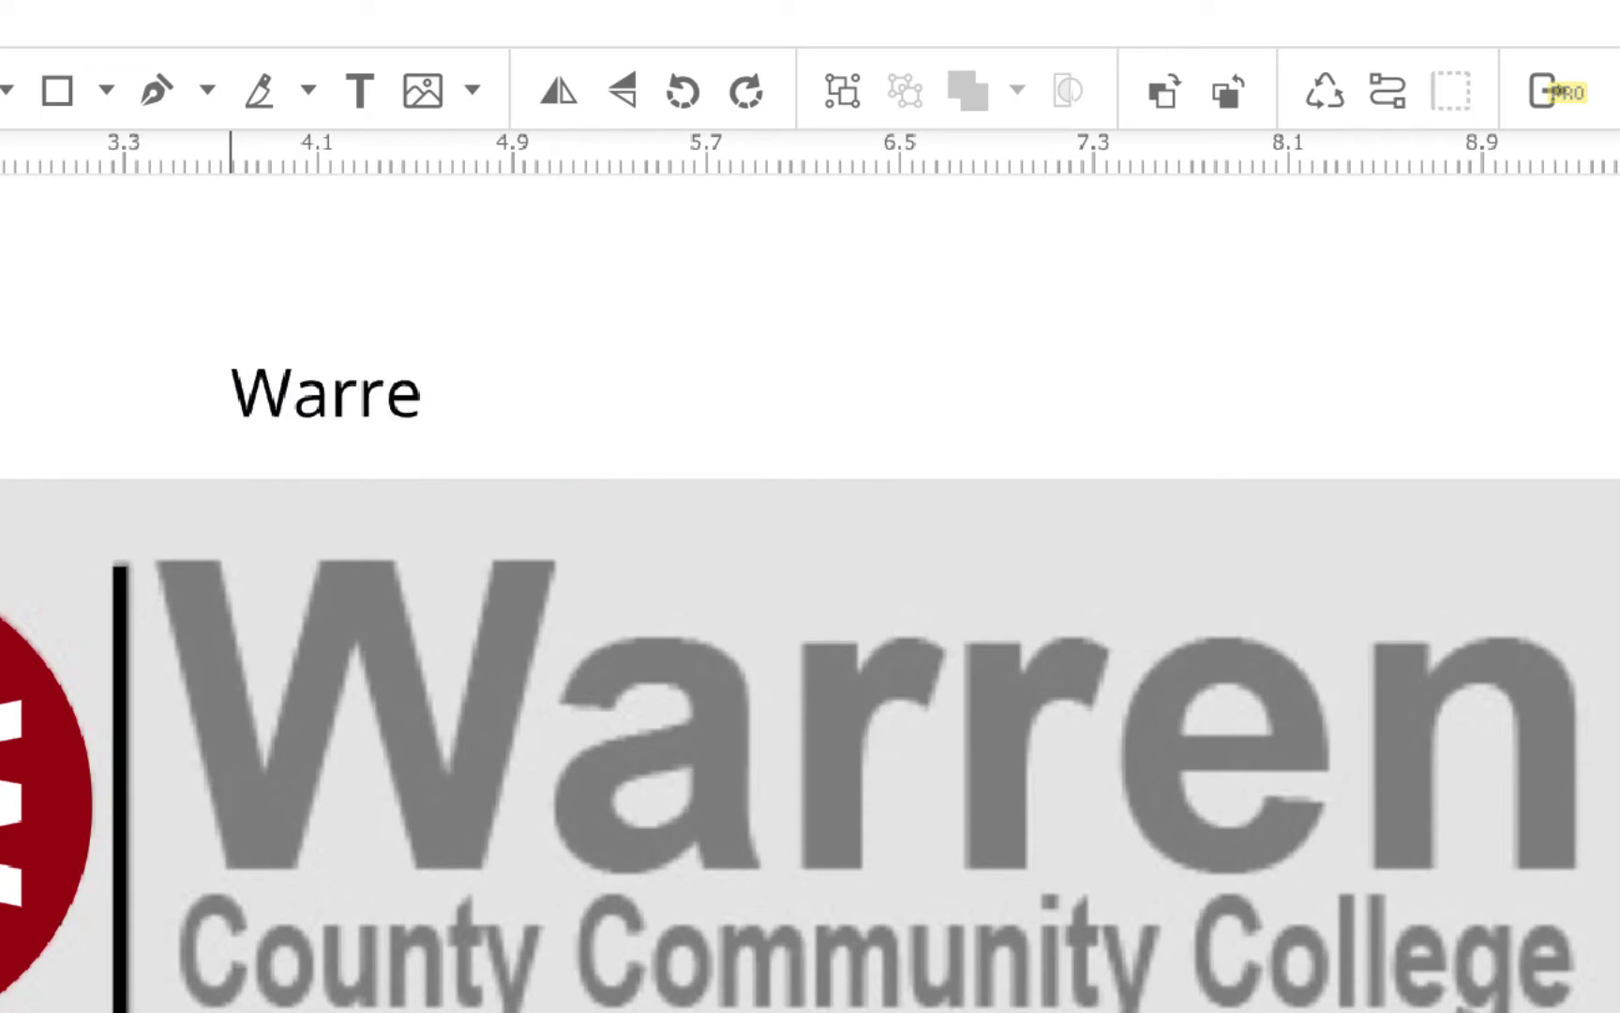
pyautogui.write('n')
pyautogui.press('Escape')
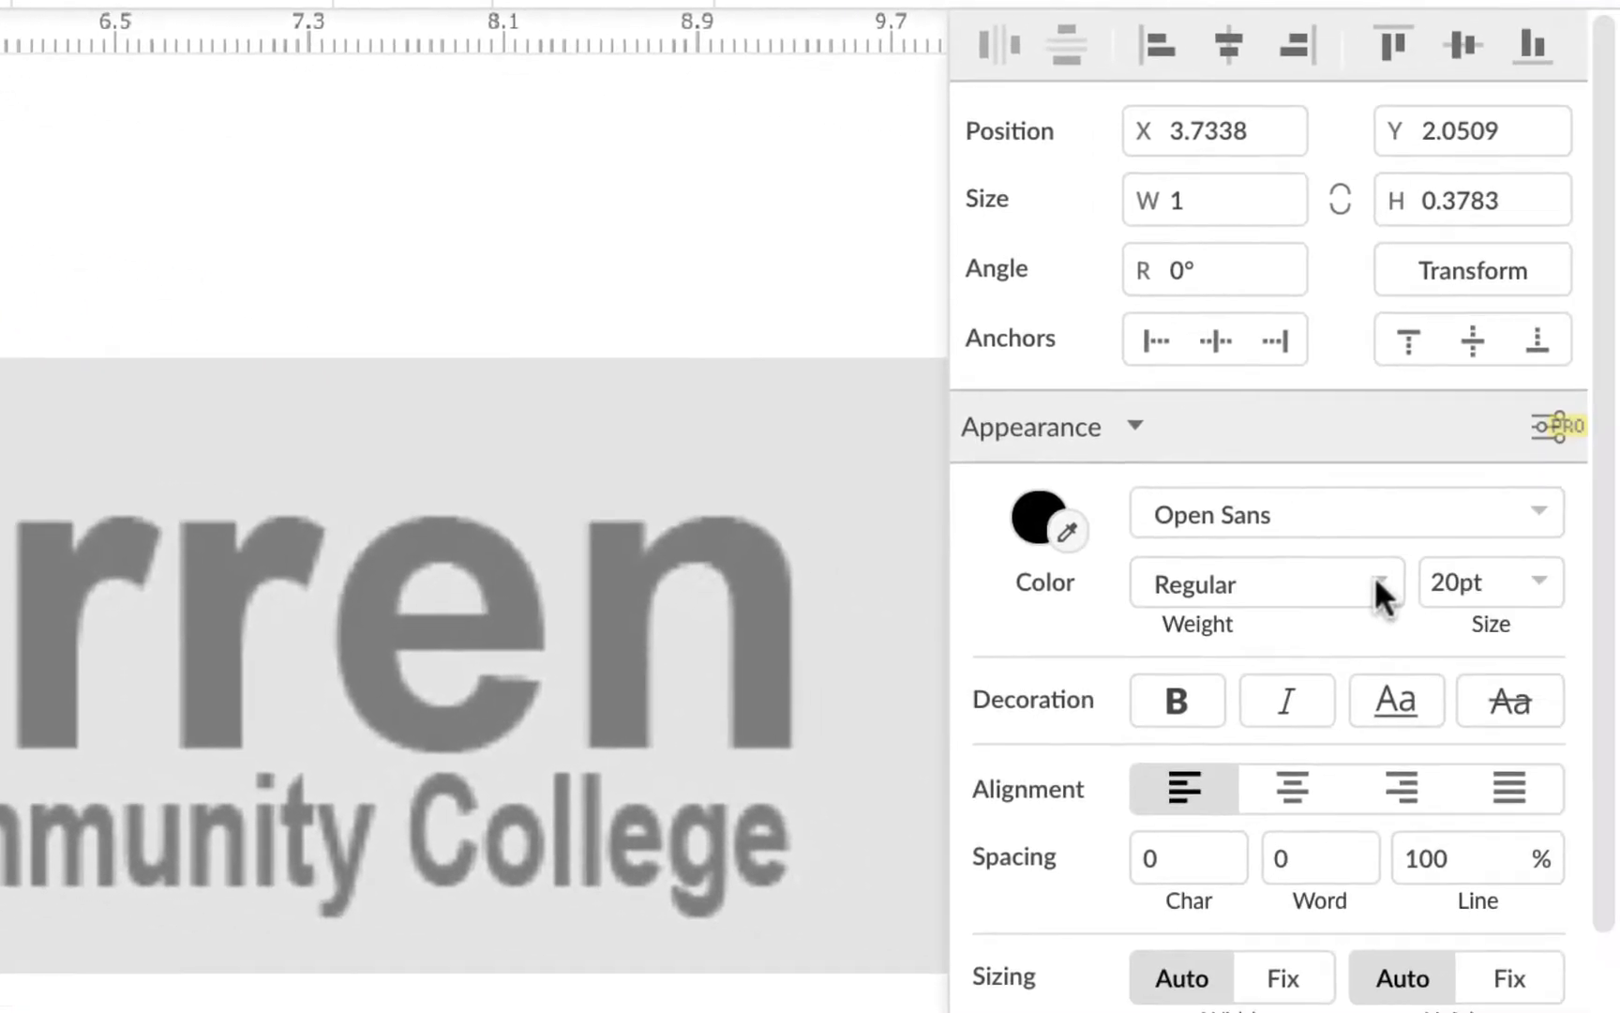
# Step: Set the weight of the "Warren" text to Bold
pyautogui.click(1375, 578)
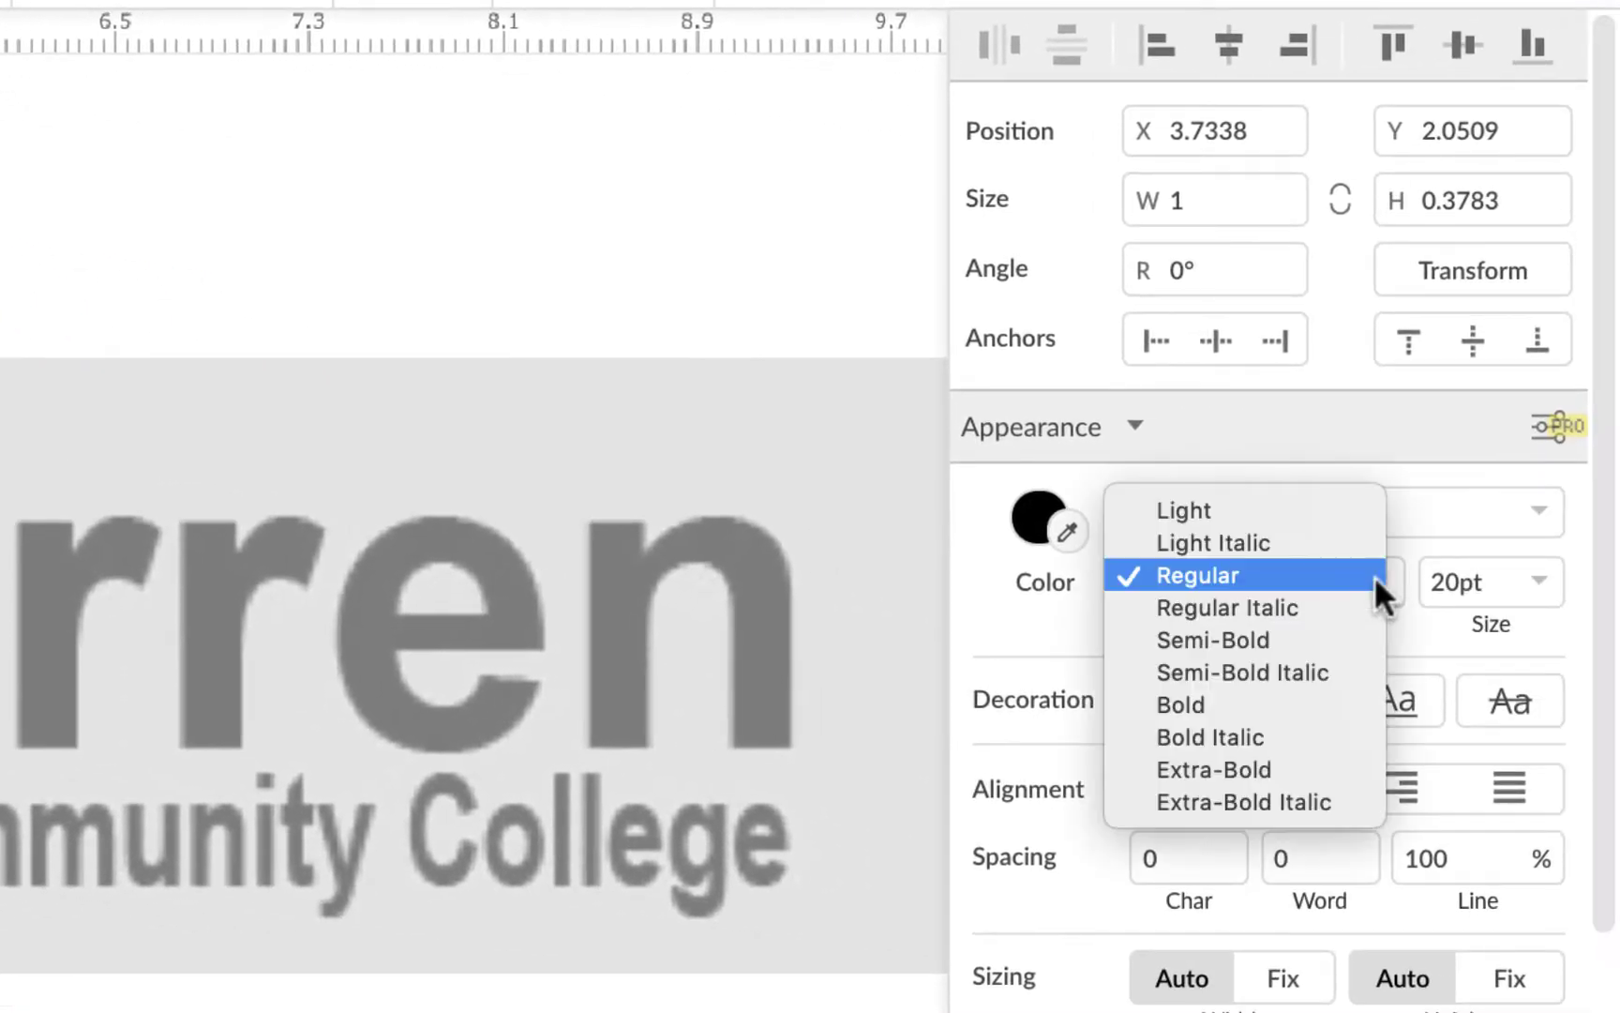
pyautogui.click(1245, 762)
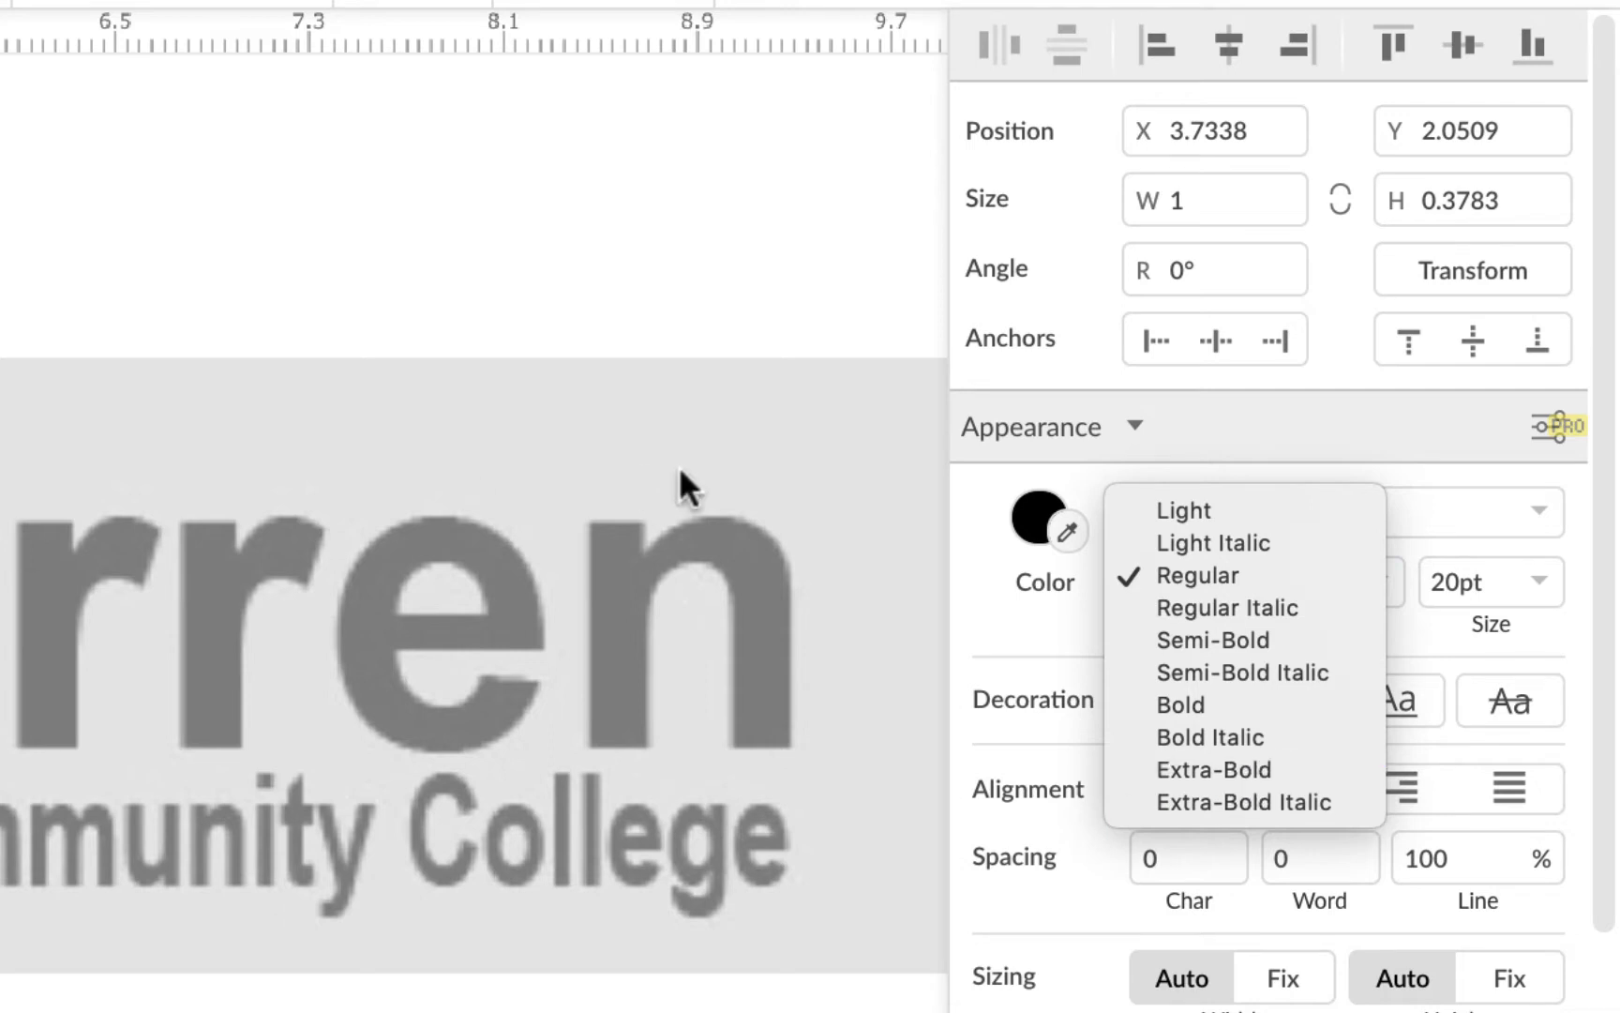
pyautogui.click(1191, 705)
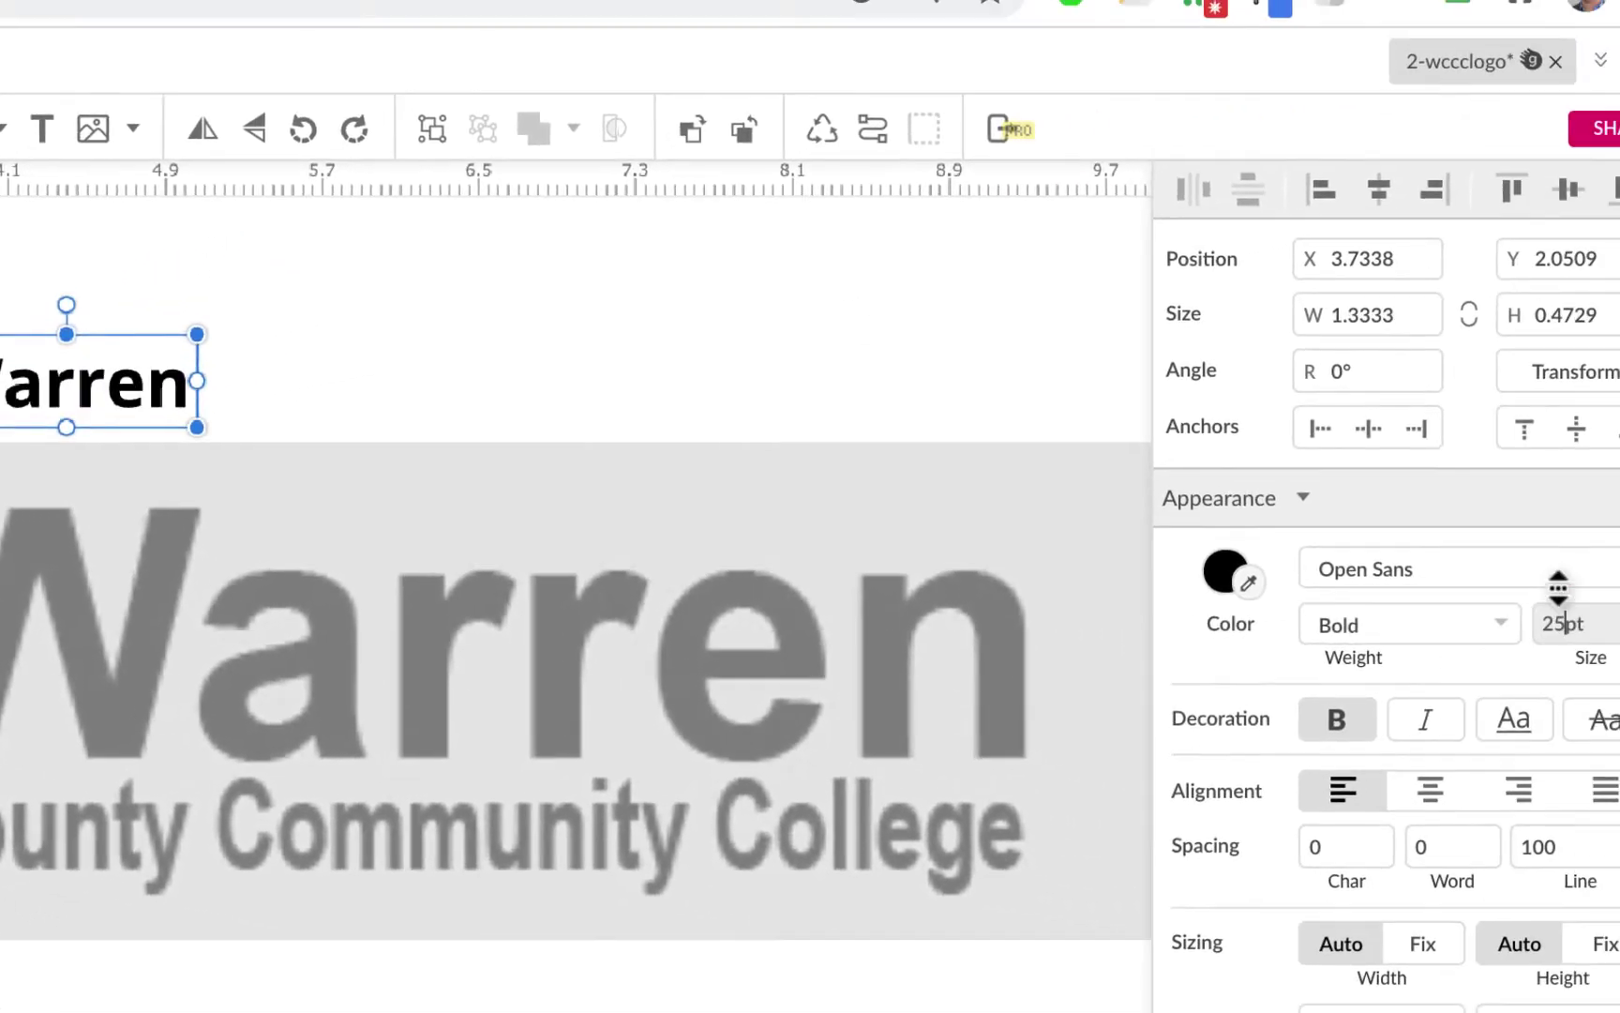
# Step: Enlarge the "Warren" text to 59pt and move it so its W lines up with the upper-left corner of the grey W
pyautogui.moveTo(1559, 597); pyautogui.dragTo(1559, 549)
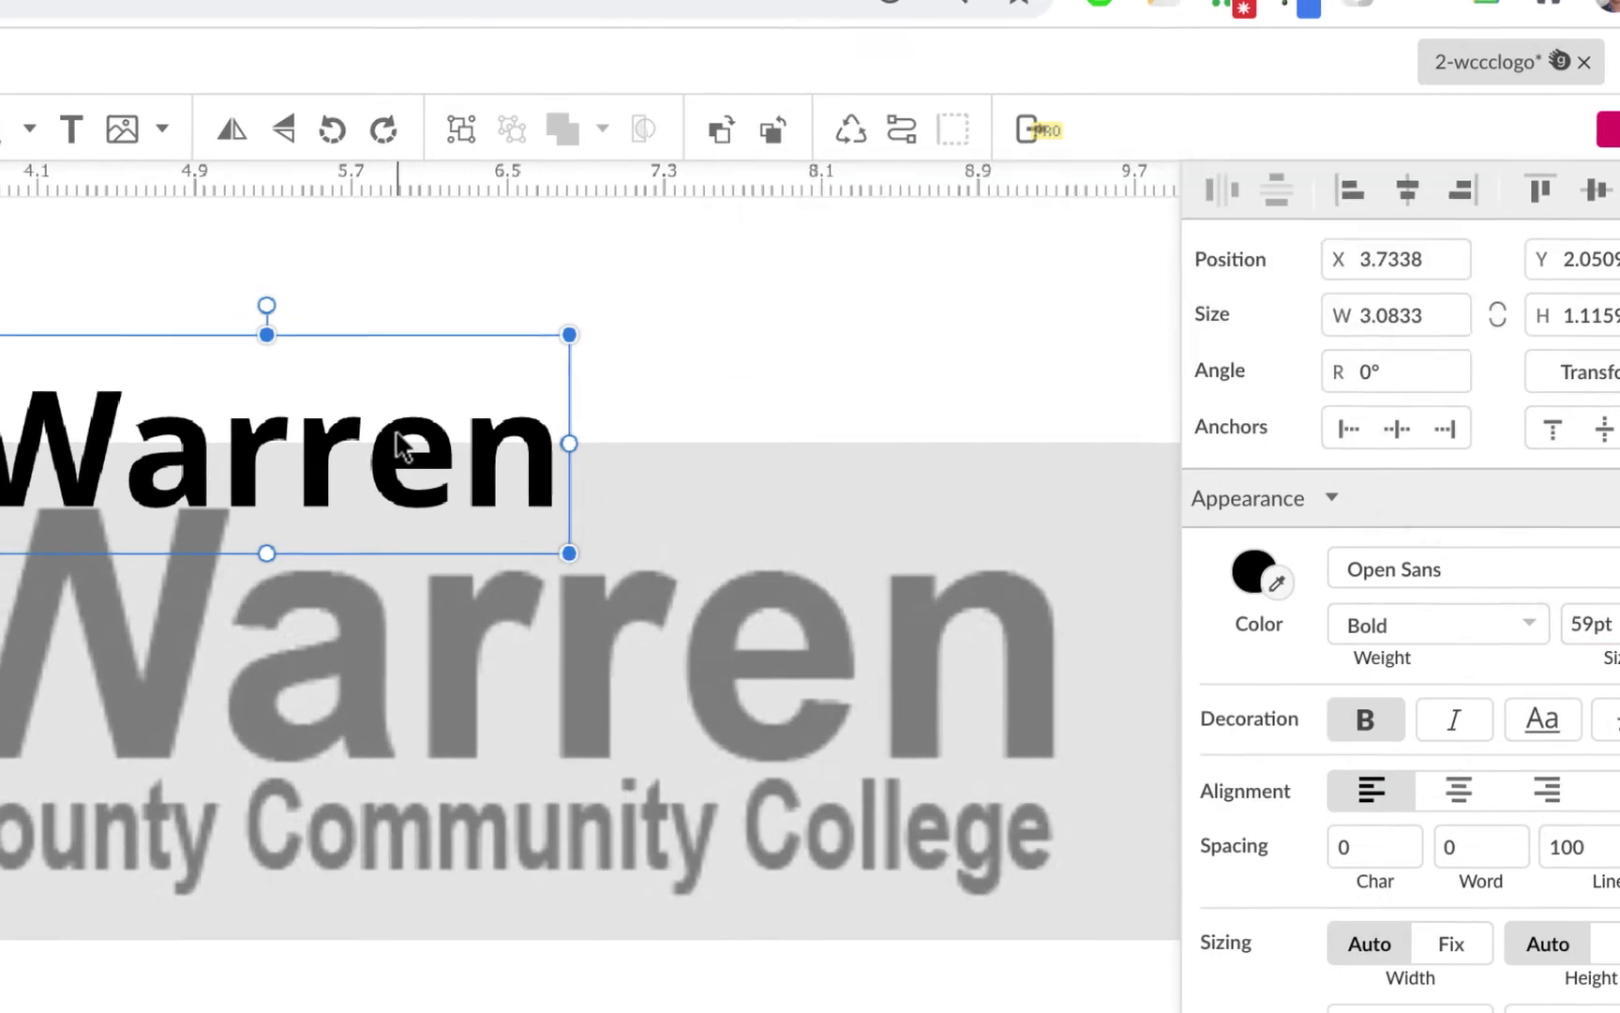
pyautogui.moveTo(389, 462); pyautogui.dragTo(294, 600)
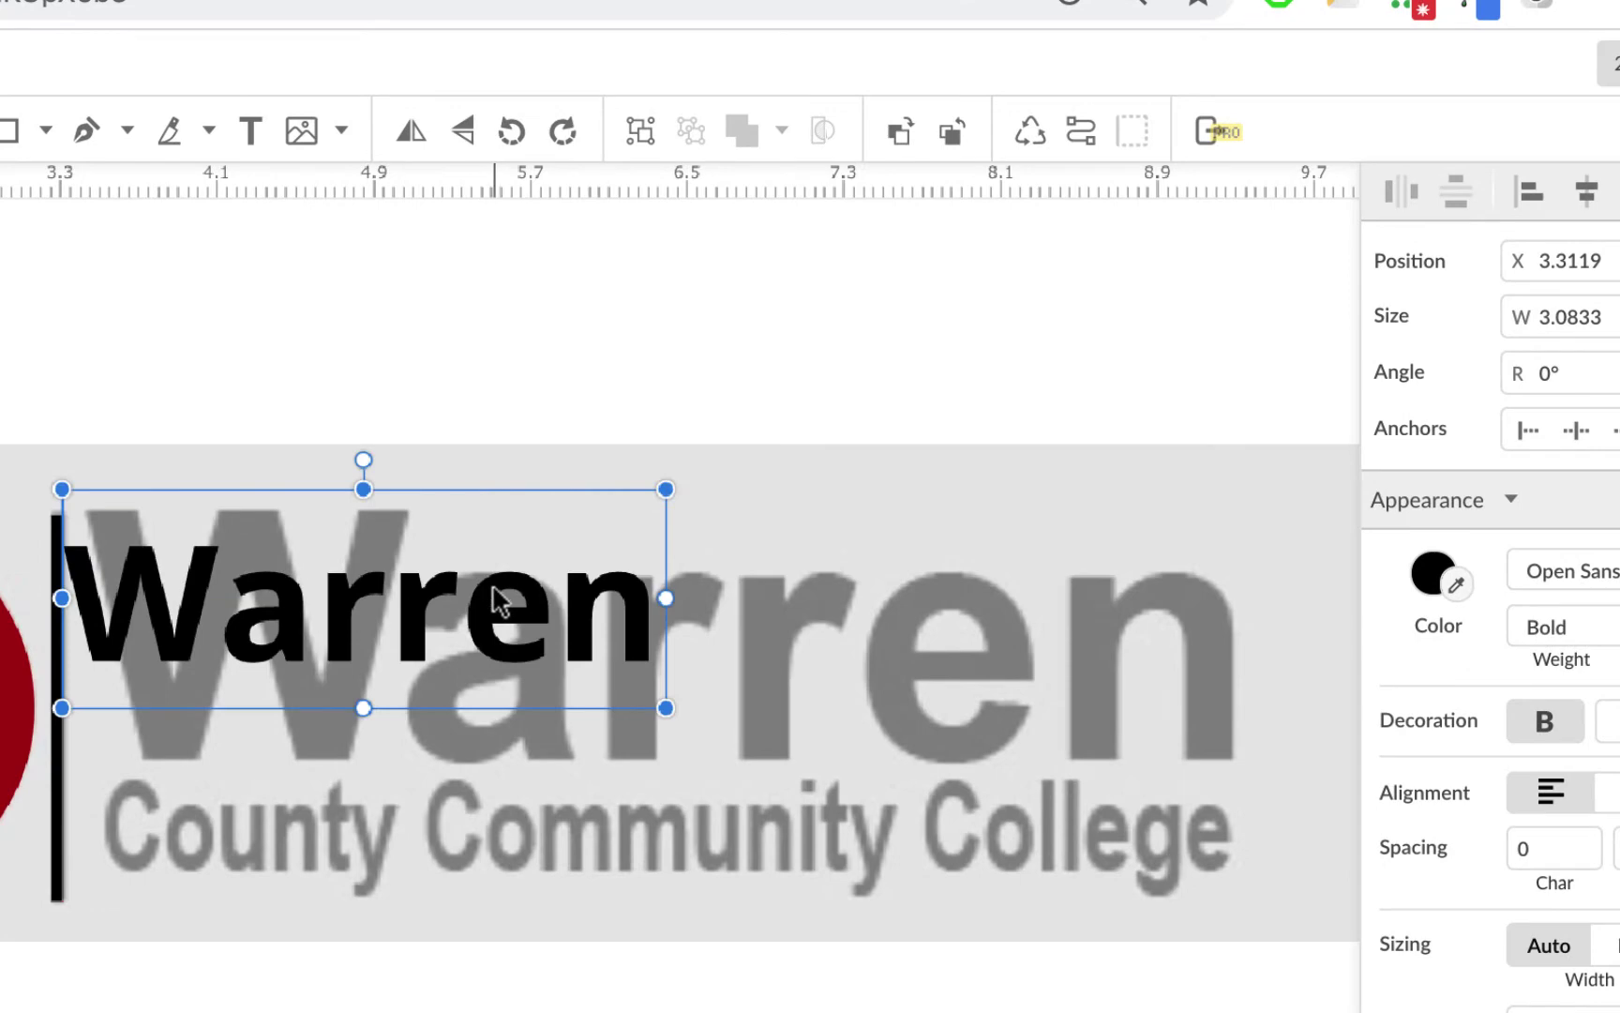
pyautogui.moveTo(498, 597); pyautogui.dragTo(519, 567)
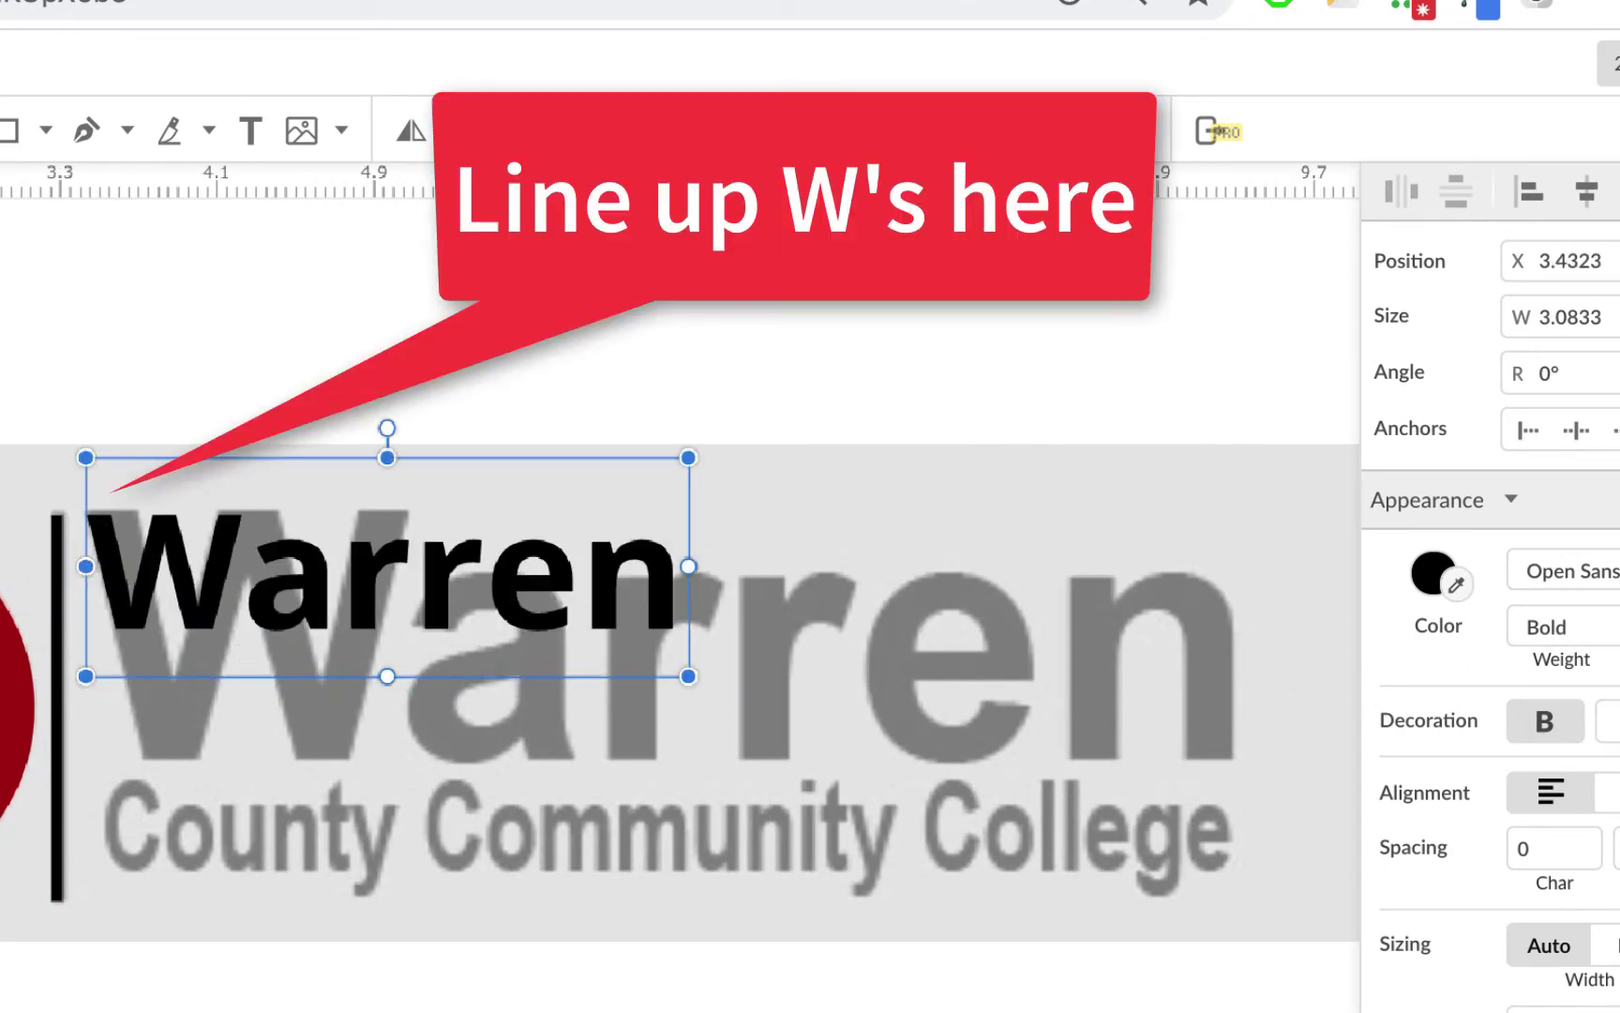
# Step: Increase the "Warren" font size to about 115pt to match the grey word's width, and realign the text over it
pyautogui.press('Up')
pyautogui.press('Up')
pyautogui.press('Up')
pyautogui.press('Up')
pyautogui.press('Up')
pyautogui.press('Up')
pyautogui.press('Up')
pyautogui.press('Up')
pyautogui.press('Up')
pyautogui.press('Up')
pyautogui.press('Up')
pyautogui.press('Up')
pyautogui.press('Up')
pyautogui.press('Up')
pyautogui.press('Up')
pyautogui.press('Up')
pyautogui.press('Up')
pyautogui.press('Up')
pyautogui.press('Up')
pyautogui.press('Up')
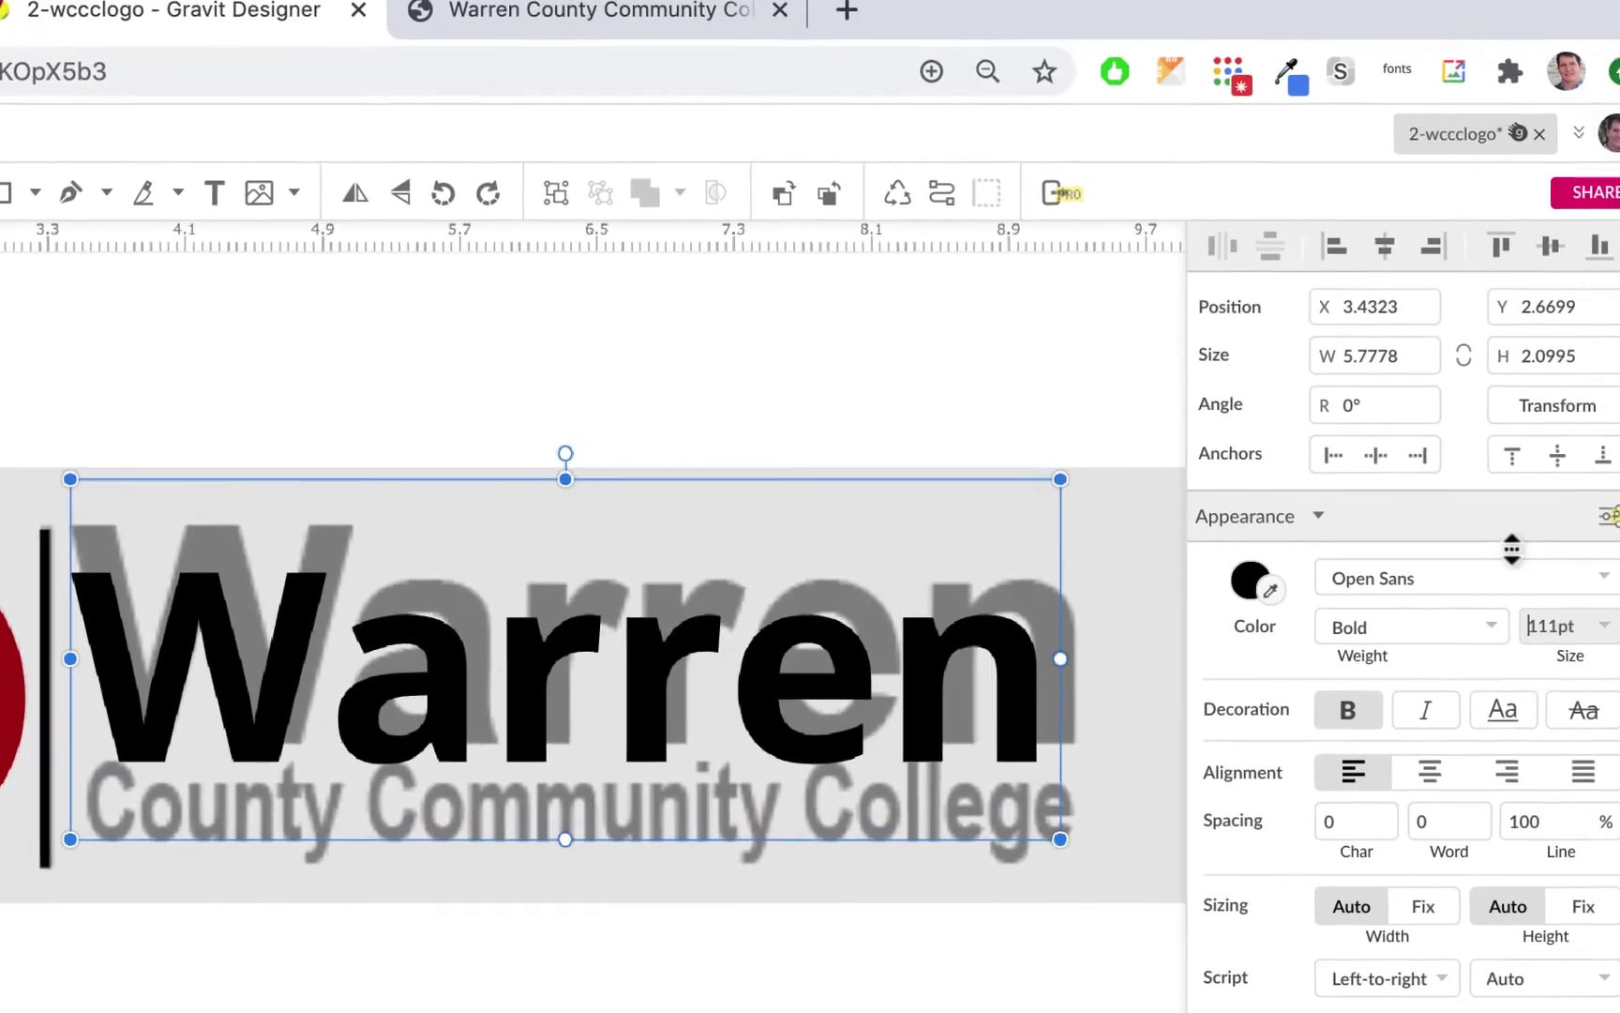
pyautogui.press('Up')
pyautogui.press('Up')
pyautogui.press('Up')
pyautogui.press('Up')
pyautogui.press('Up')
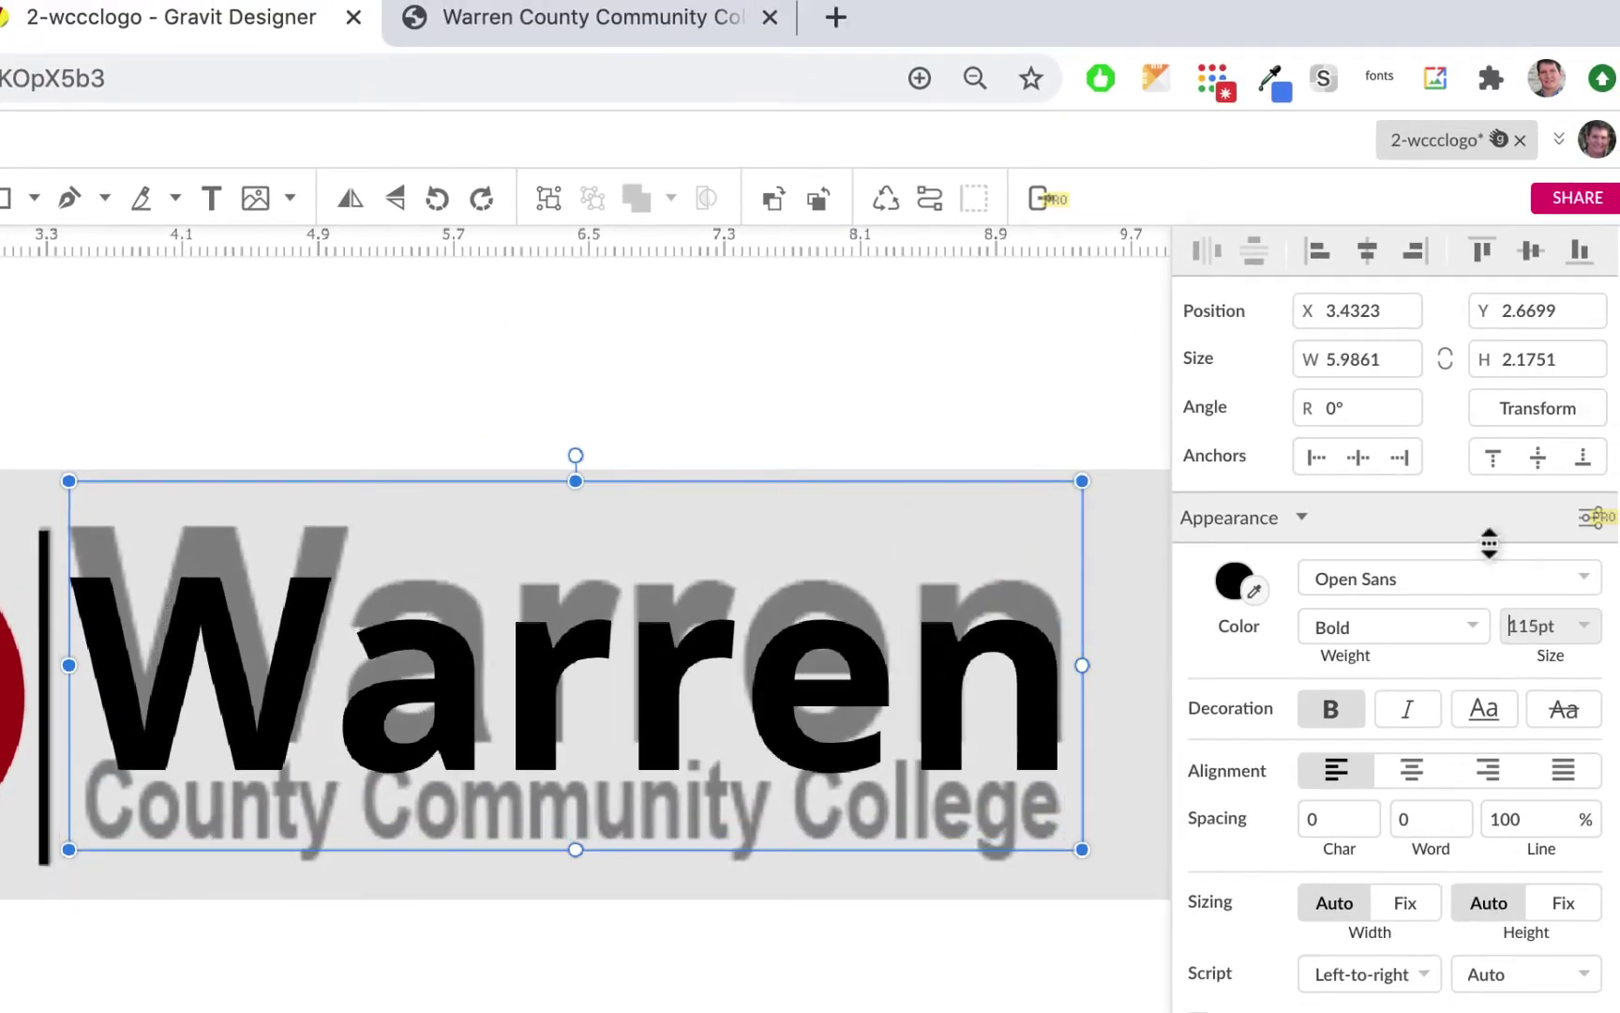
pyautogui.press('Down')
pyautogui.press('Down')
pyautogui.press('Up')
pyautogui.moveTo(853, 656); pyautogui.dragTo(862, 605)
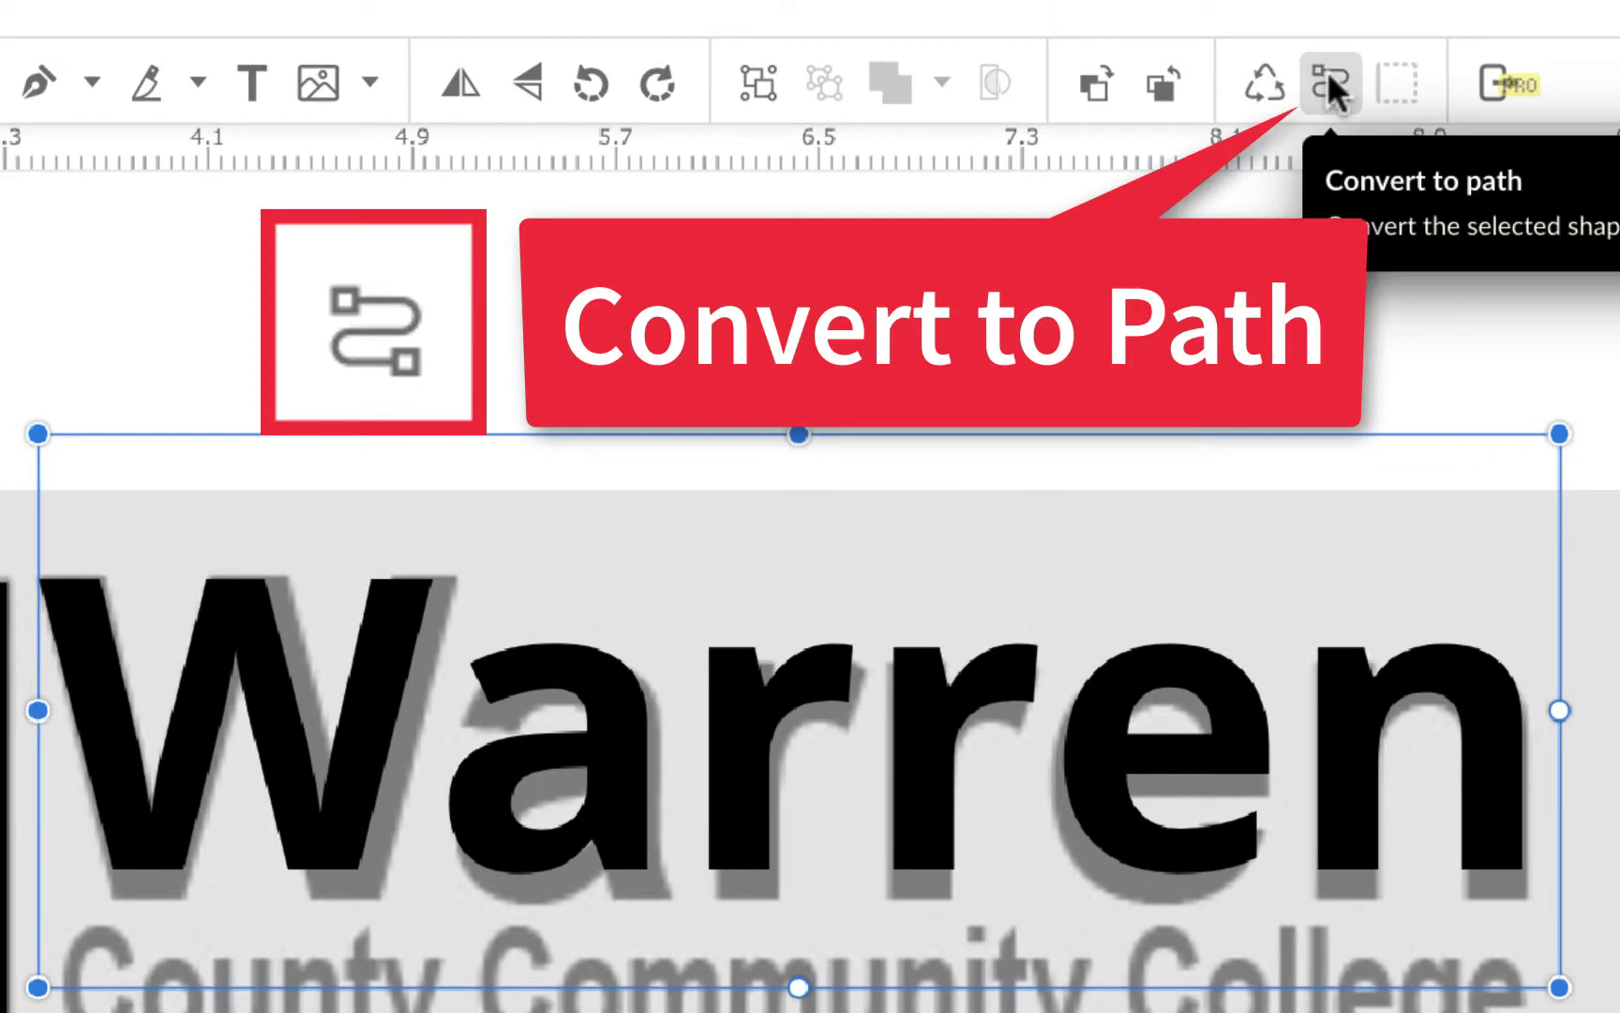
# Step: Convert the "Warren" text to a path and stretch it to fit the grey word's height and left edge
pyautogui.click(1330, 87)
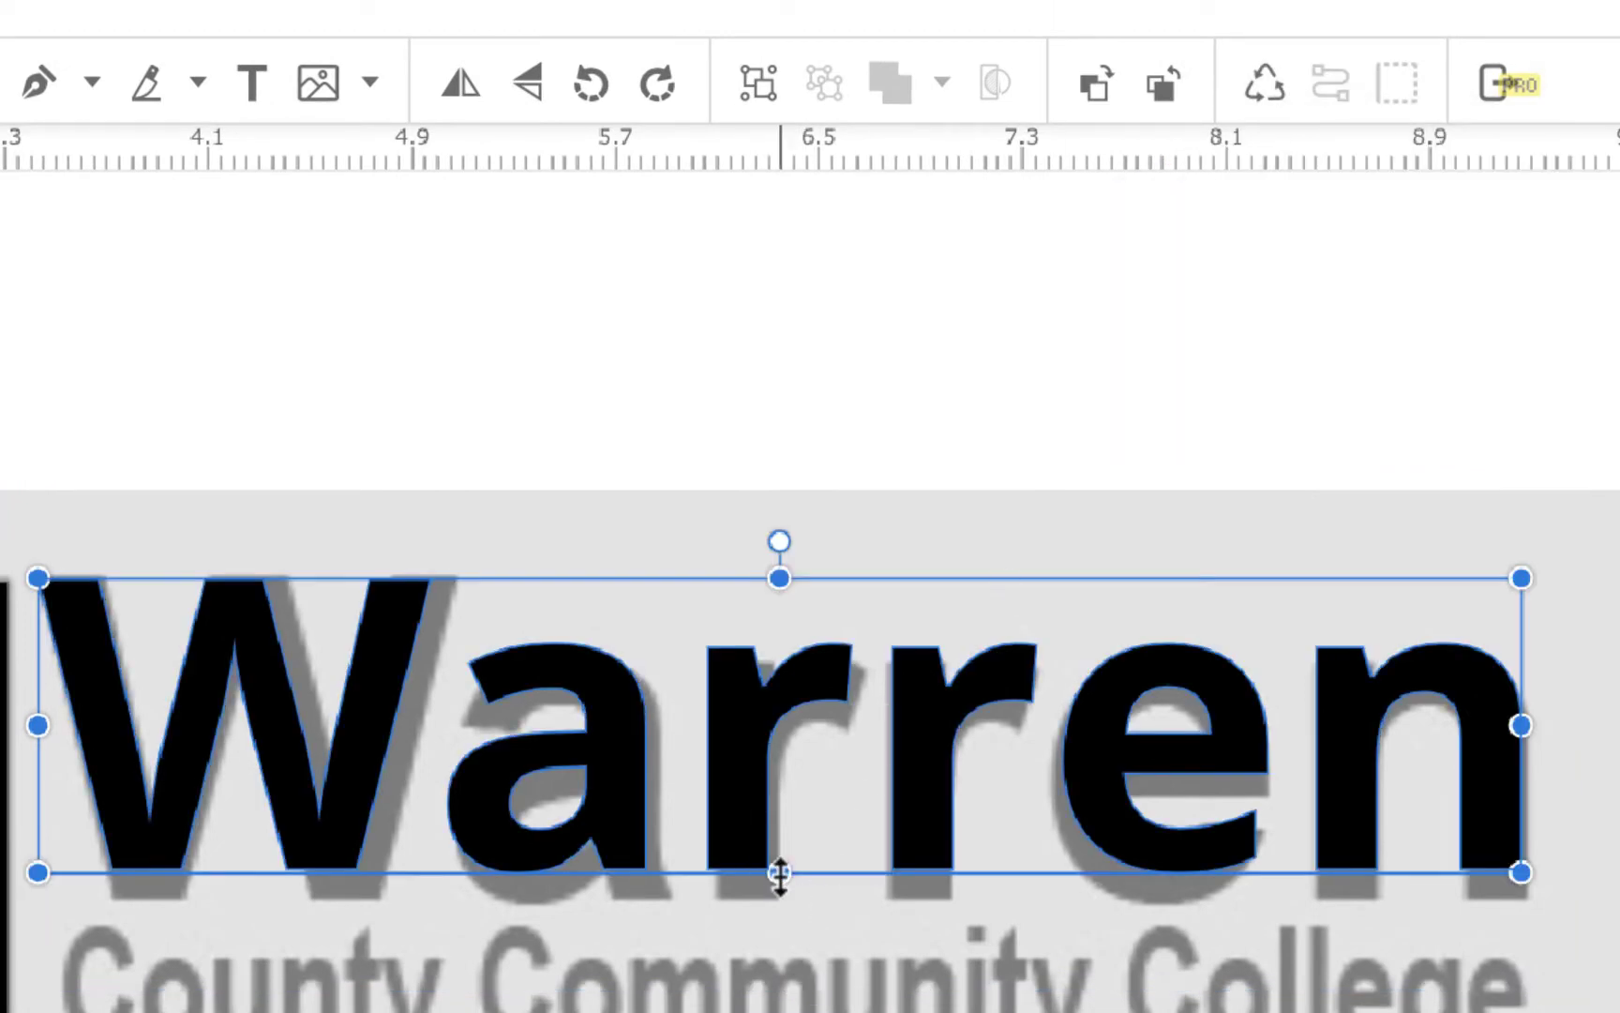
pyautogui.moveTo(779, 872); pyautogui.dragTo(788, 908)
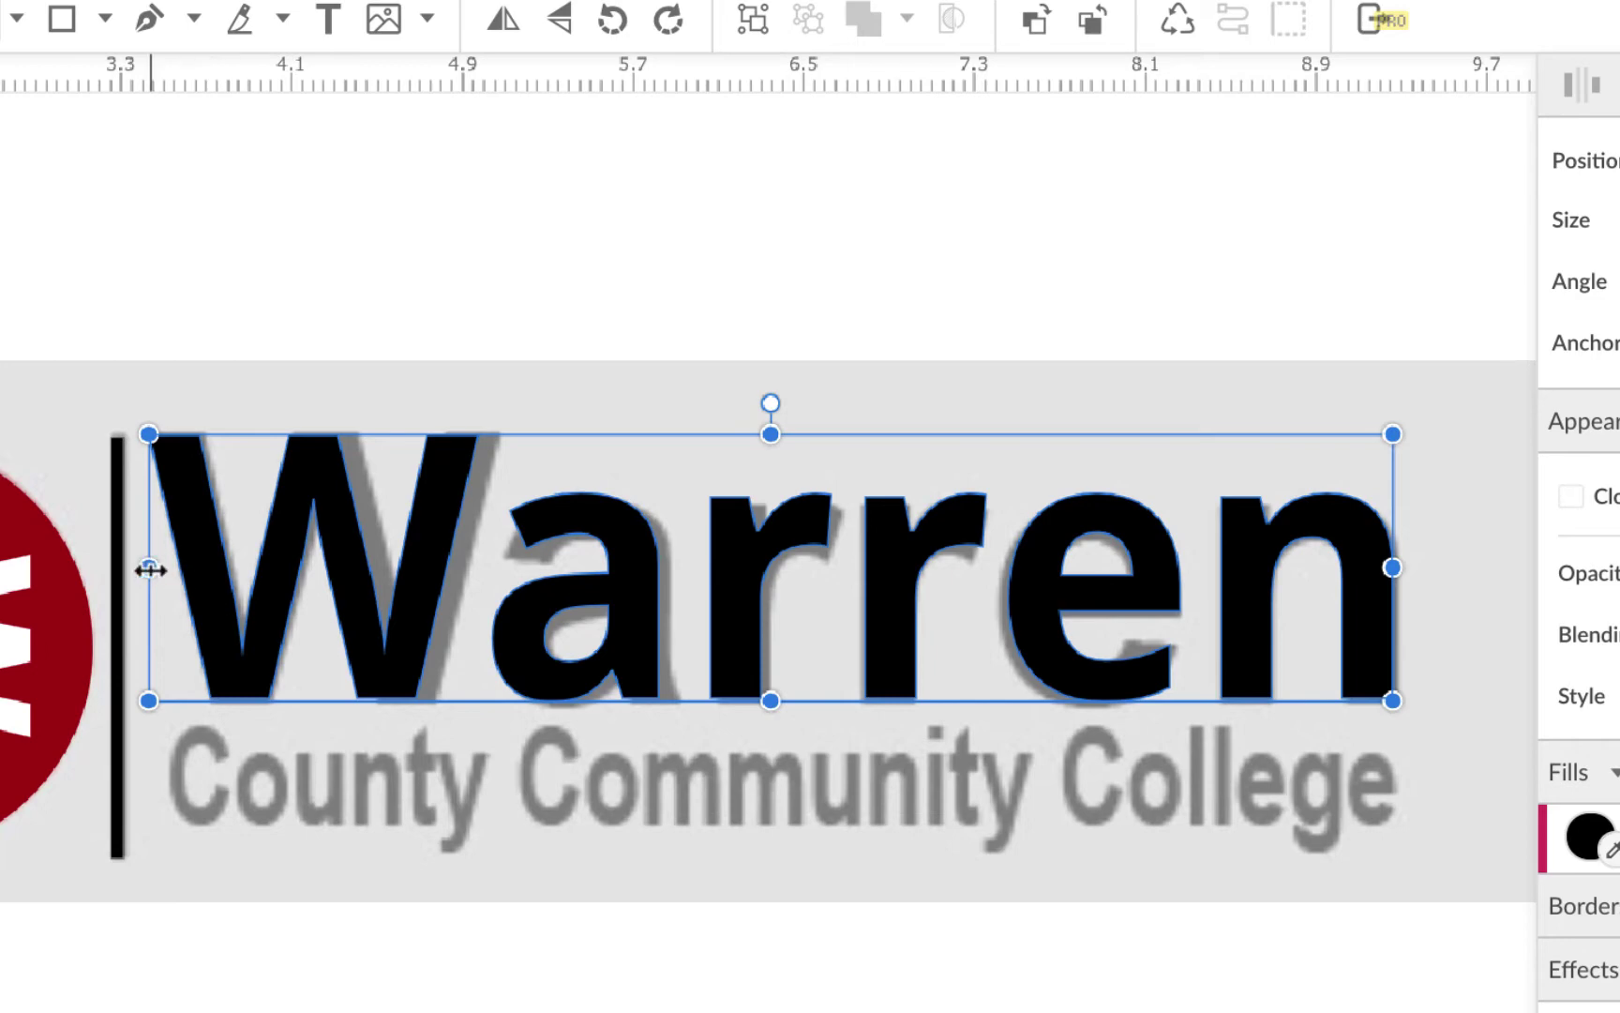
pyautogui.moveTo(148, 567)
pyautogui.mouseDown()
pyautogui.moveTo(188, 571)
pyautogui.moveTo(148, 570)
pyautogui.mouseUp()
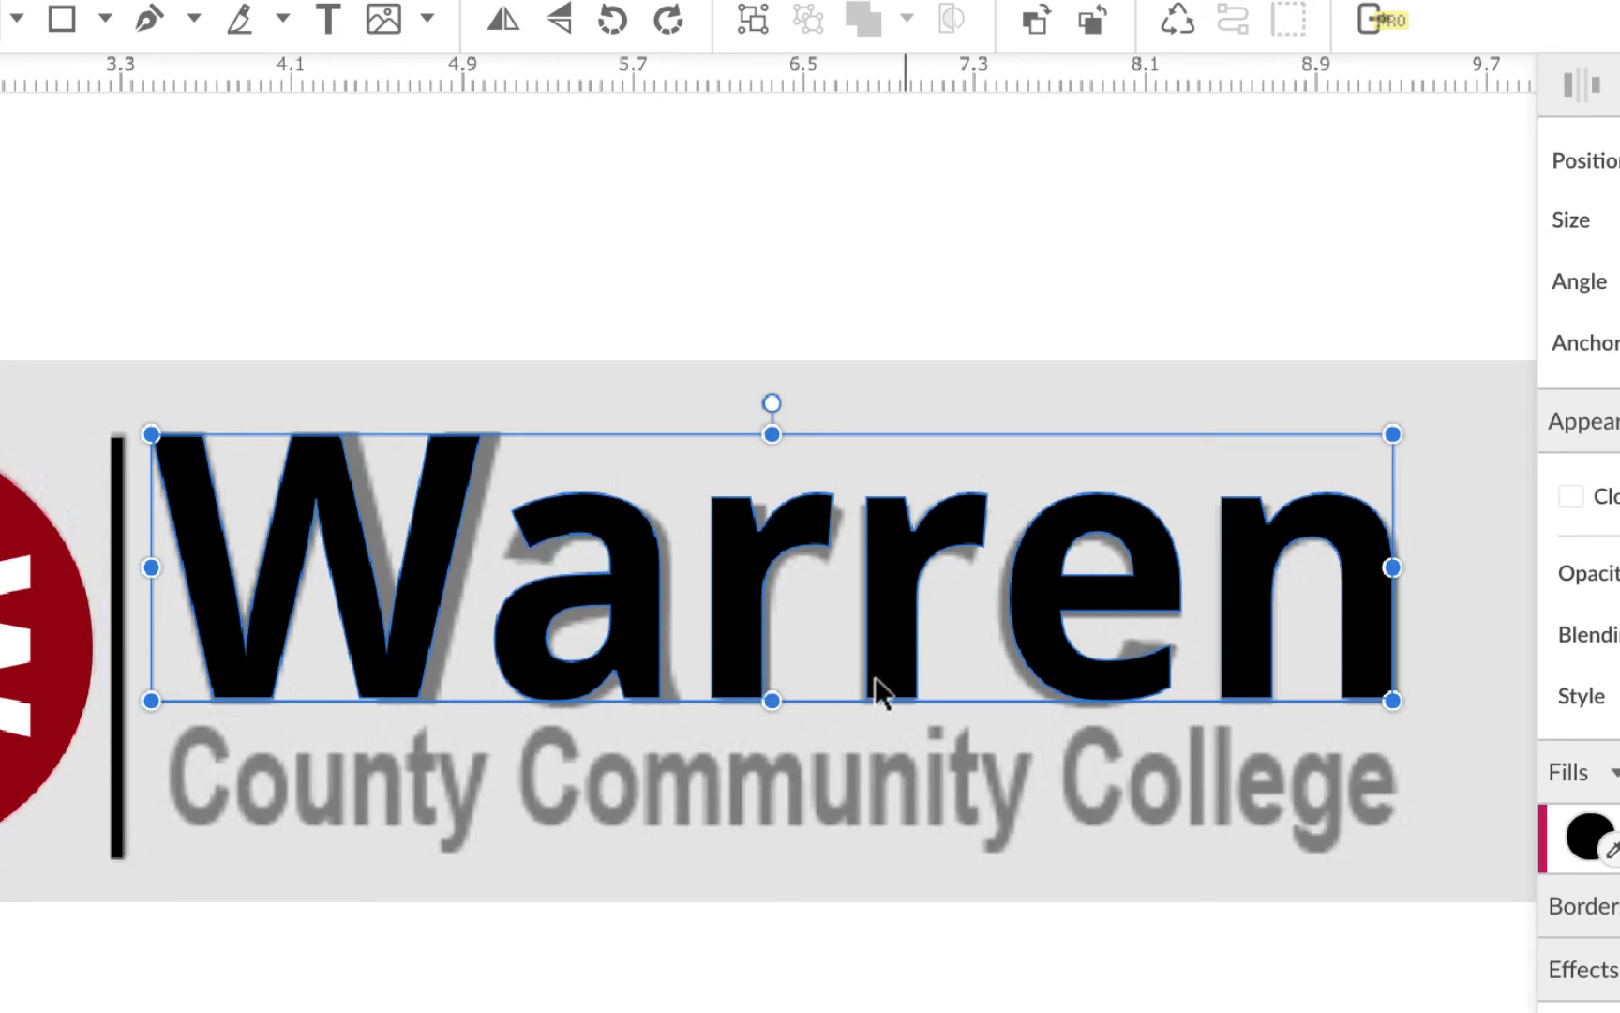
# Step: Rename the Compound Path layer as "Warren"
pyautogui.scroll(5, 970, 774)
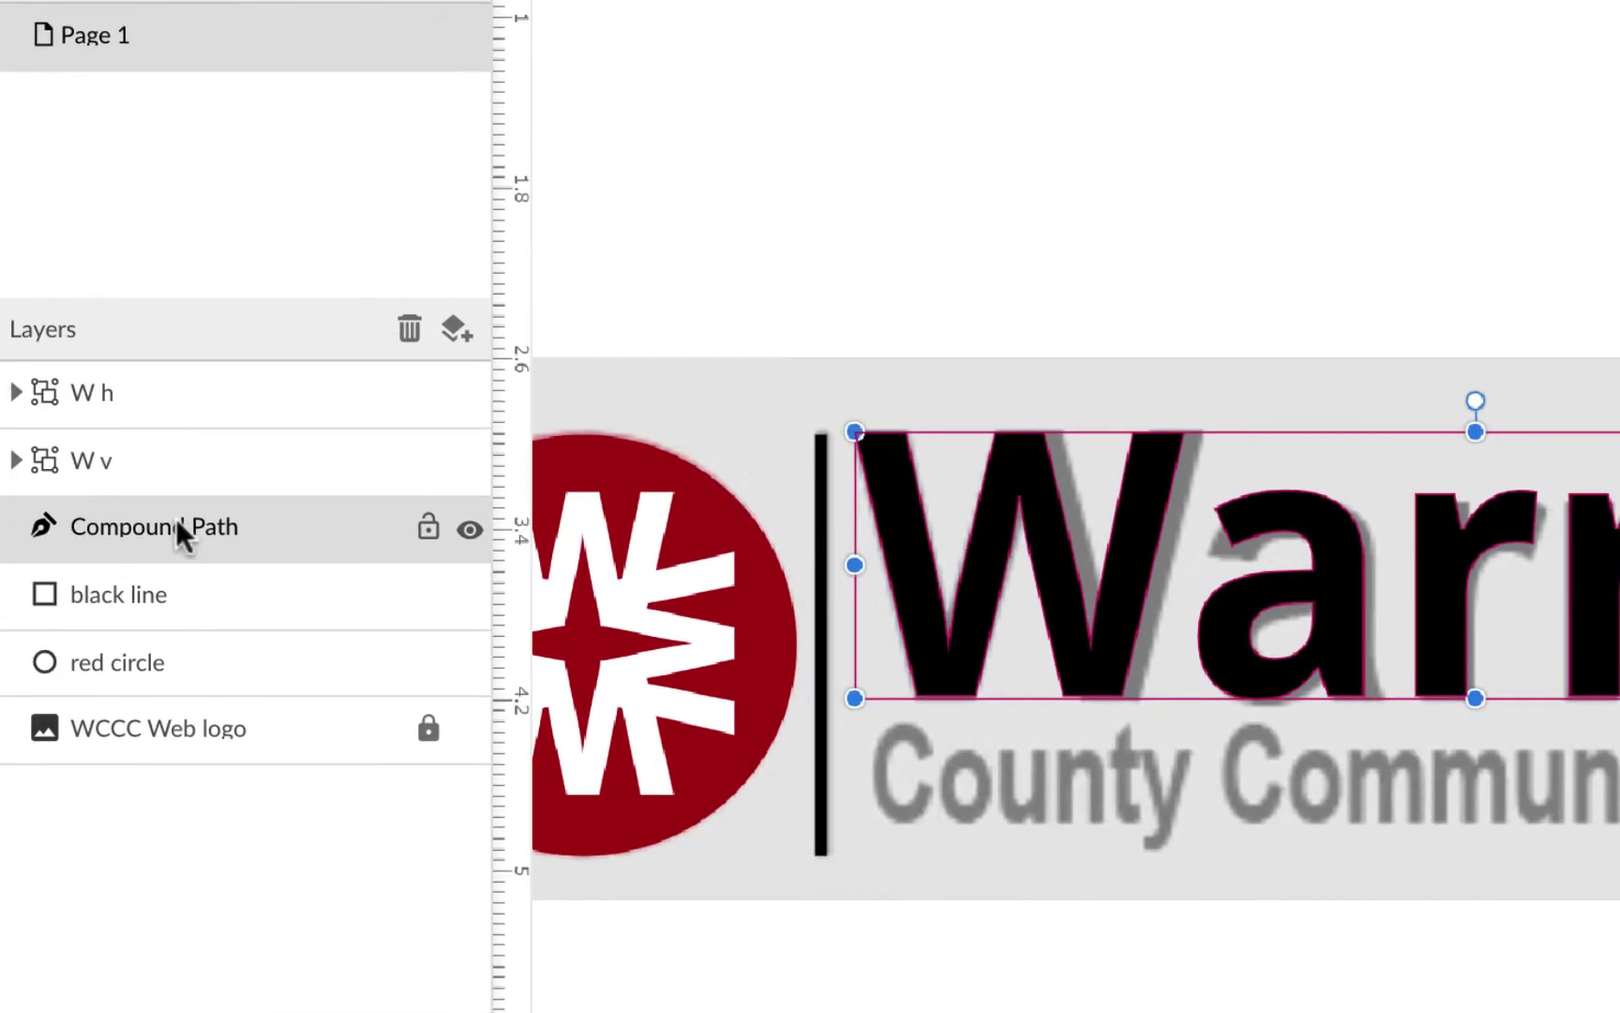
pyautogui.doubleClick(178, 522)
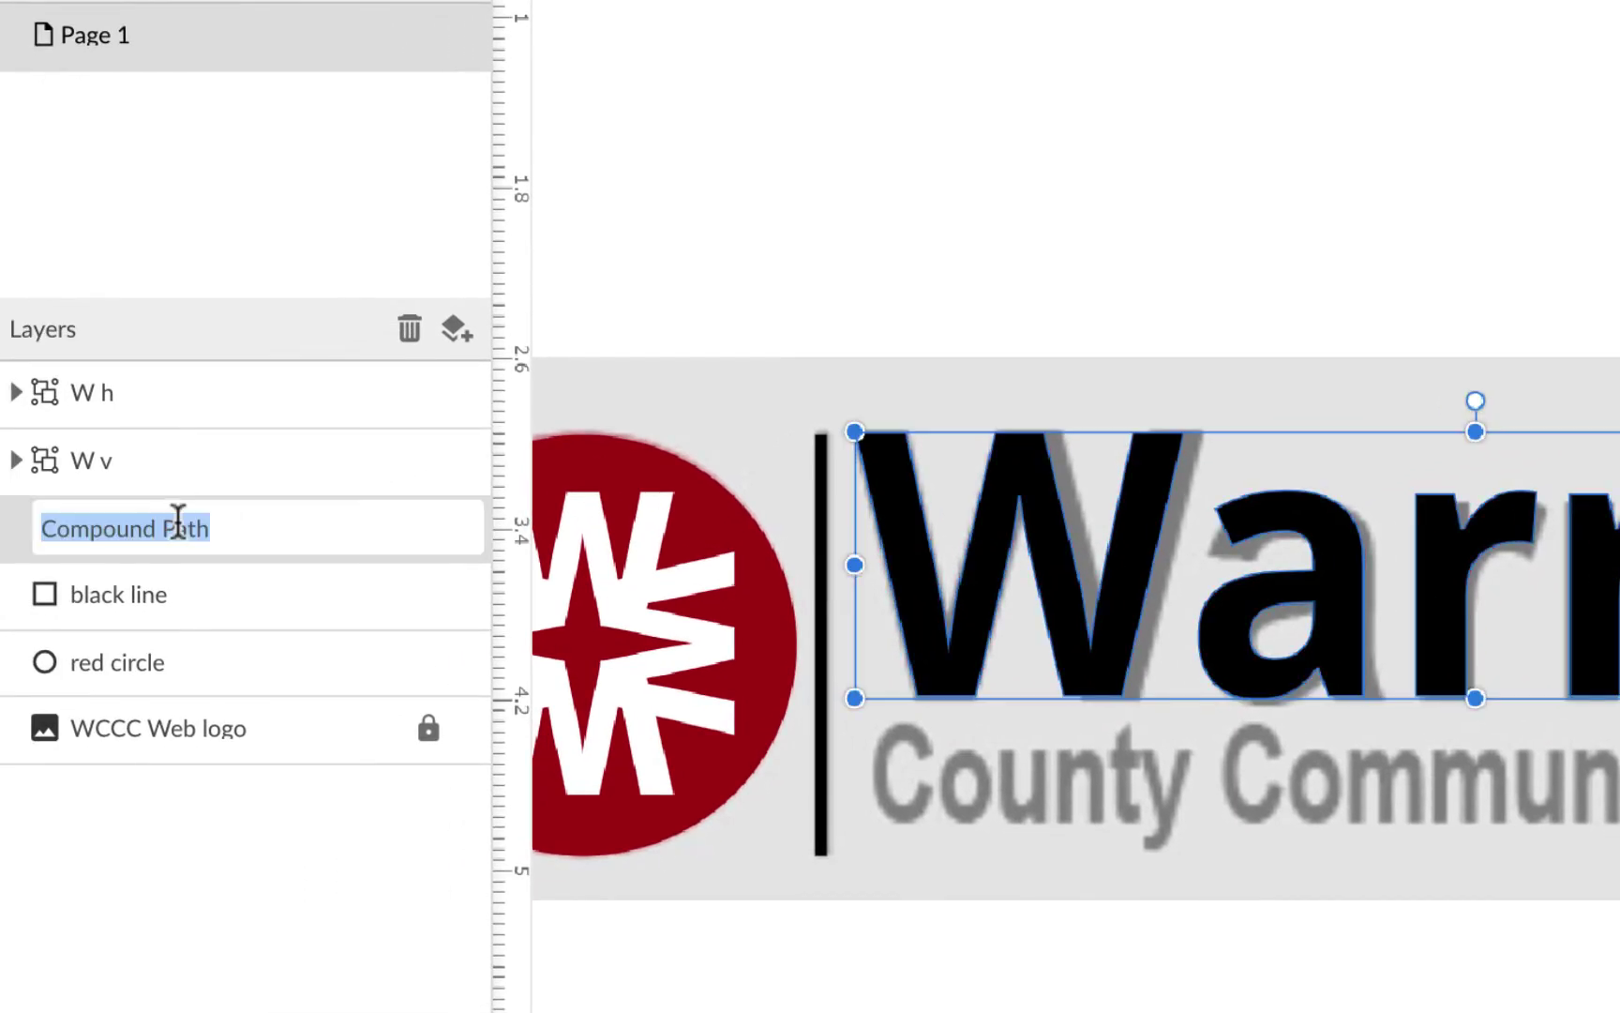
pyautogui.write('Warren')
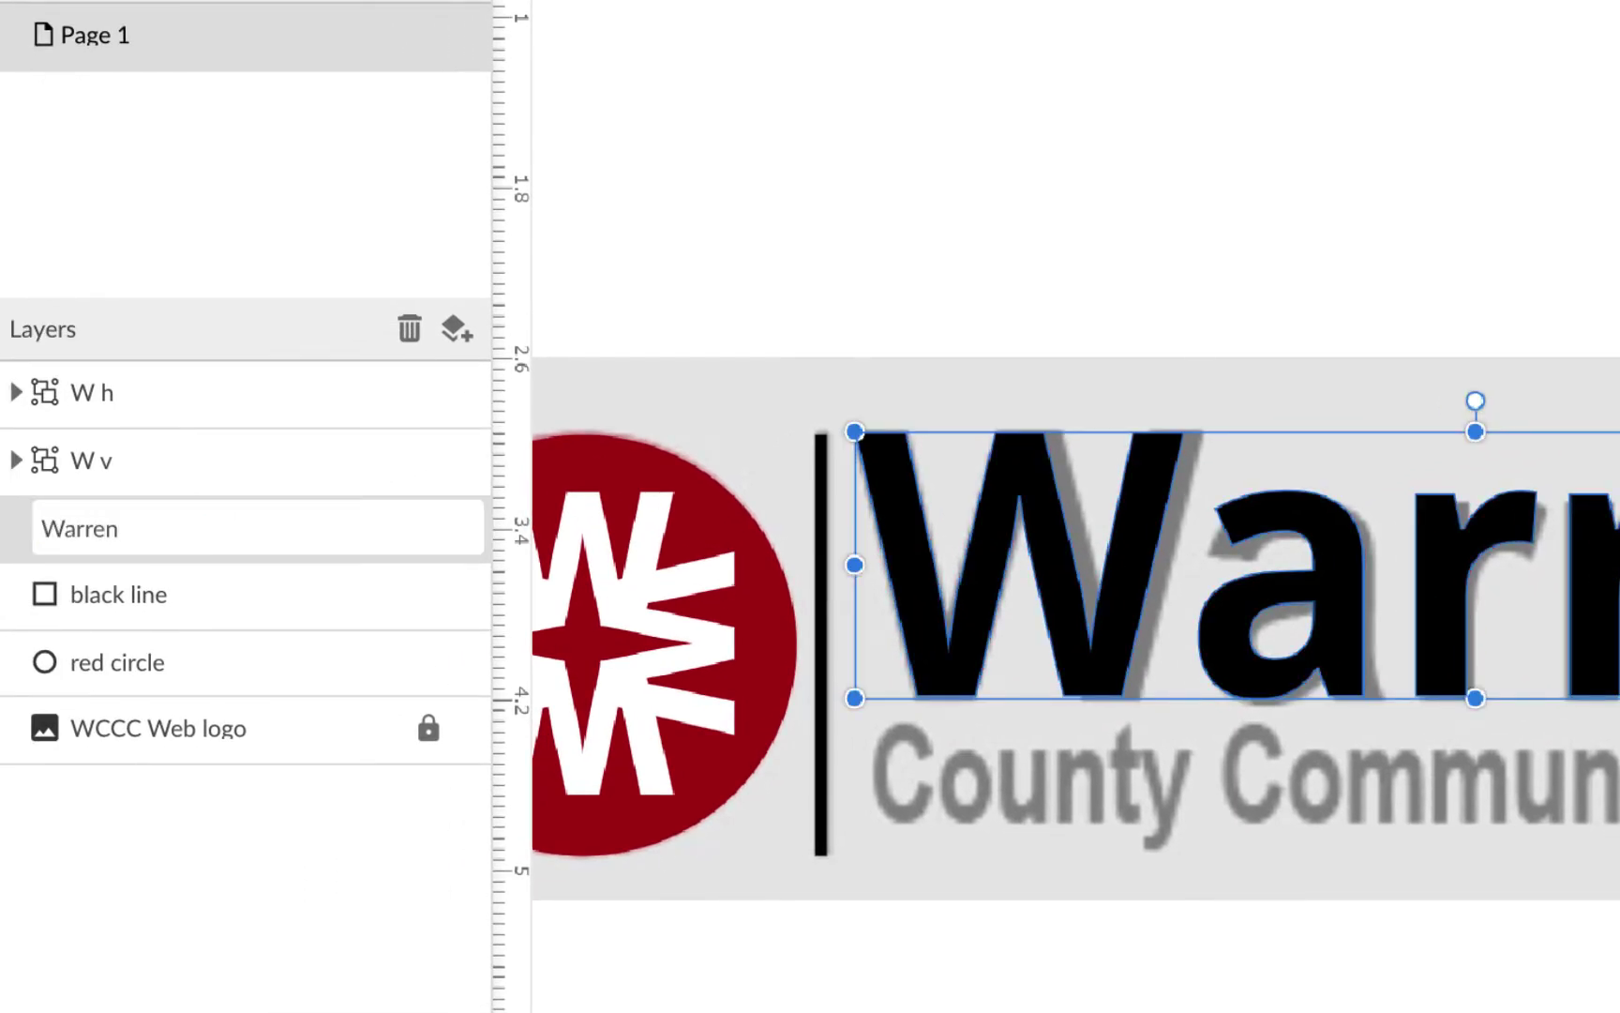
pyautogui.press('Return')
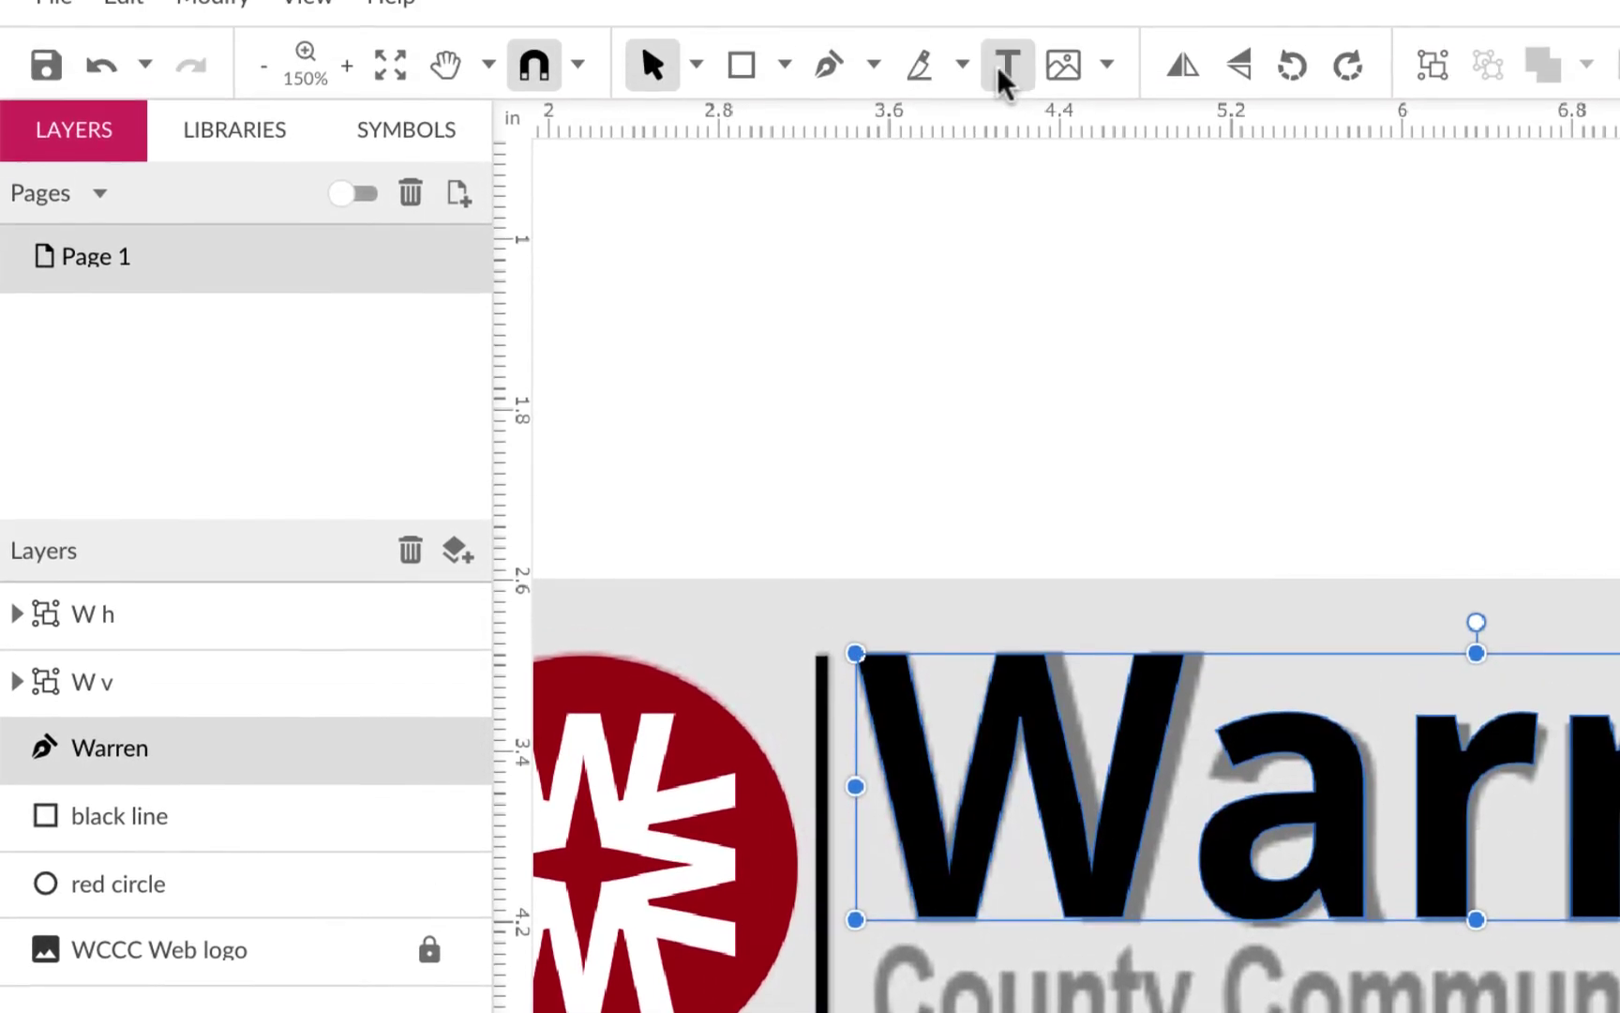
# Step: Add a text object reading "County Community College" in the blank area above the logo
pyautogui.click(857, 344)
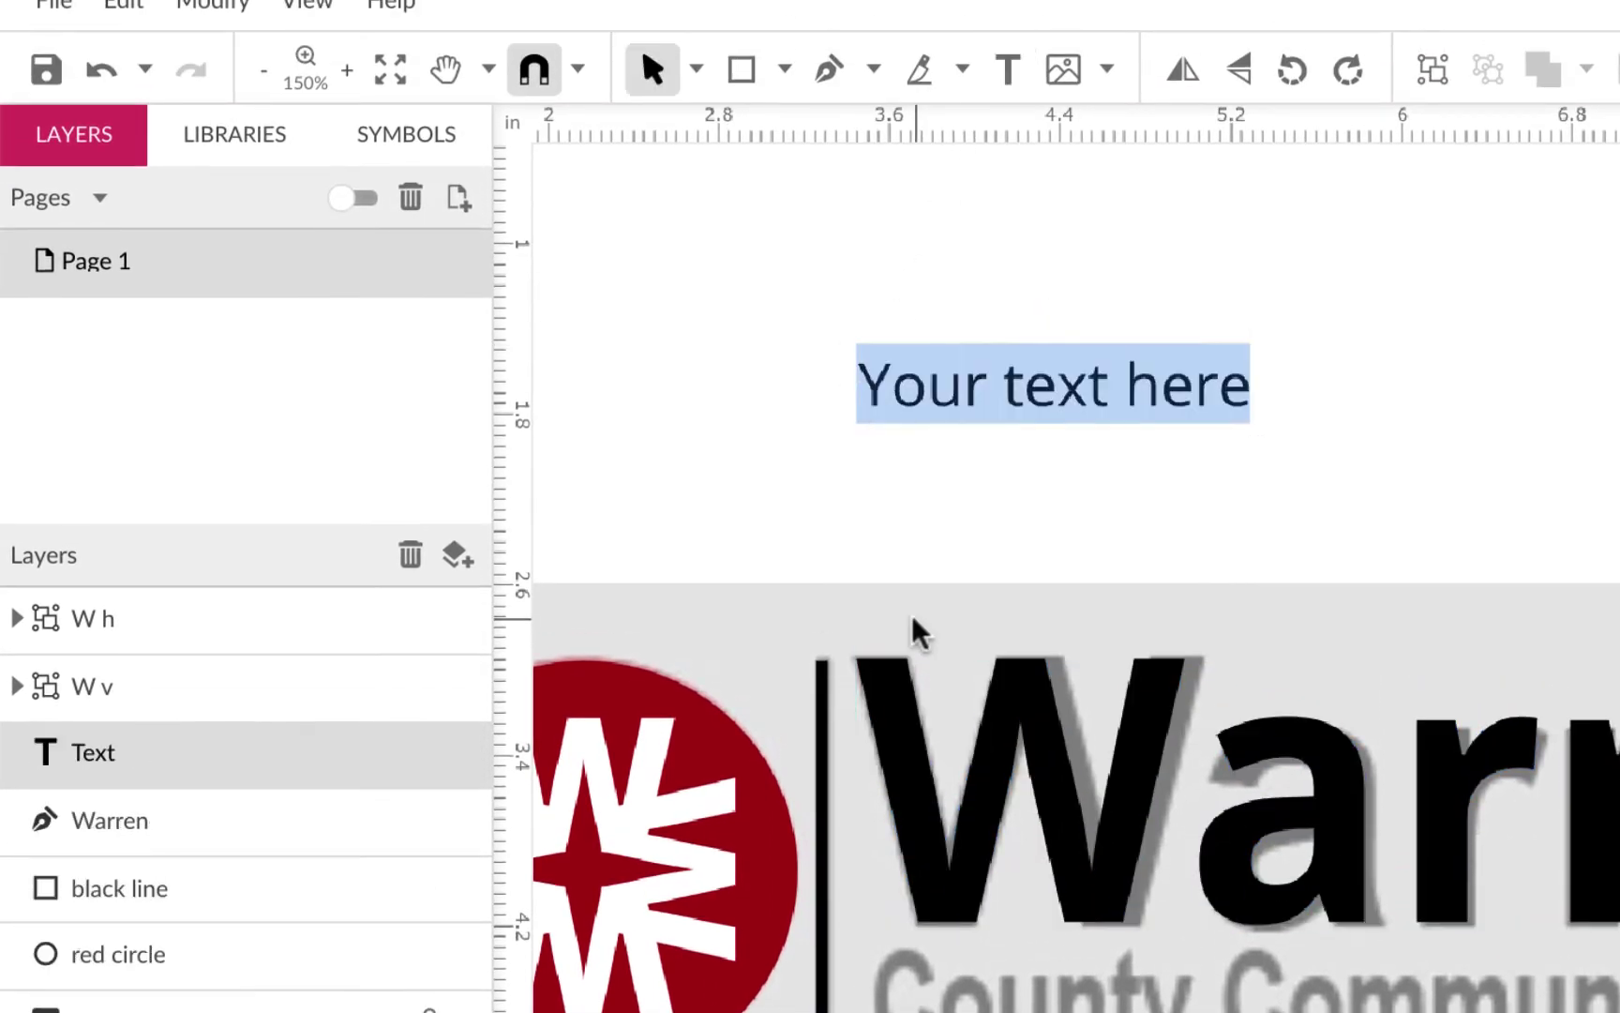
pyautogui.write('Cou')
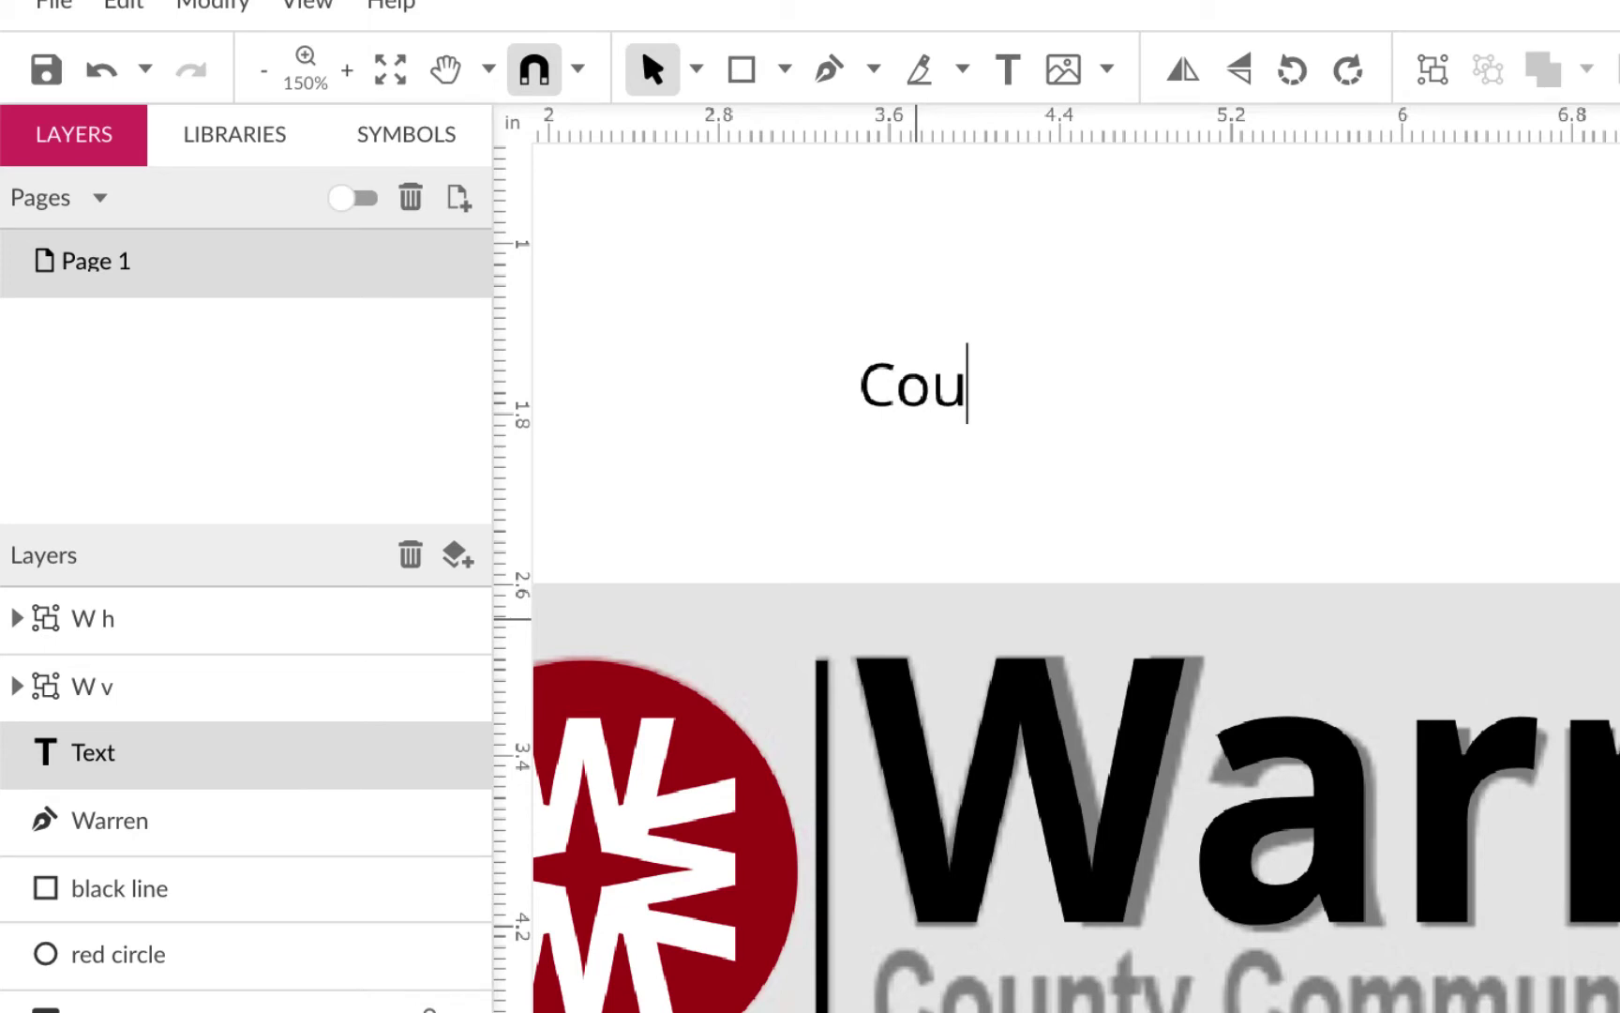
pyautogui.write('nty Community College')
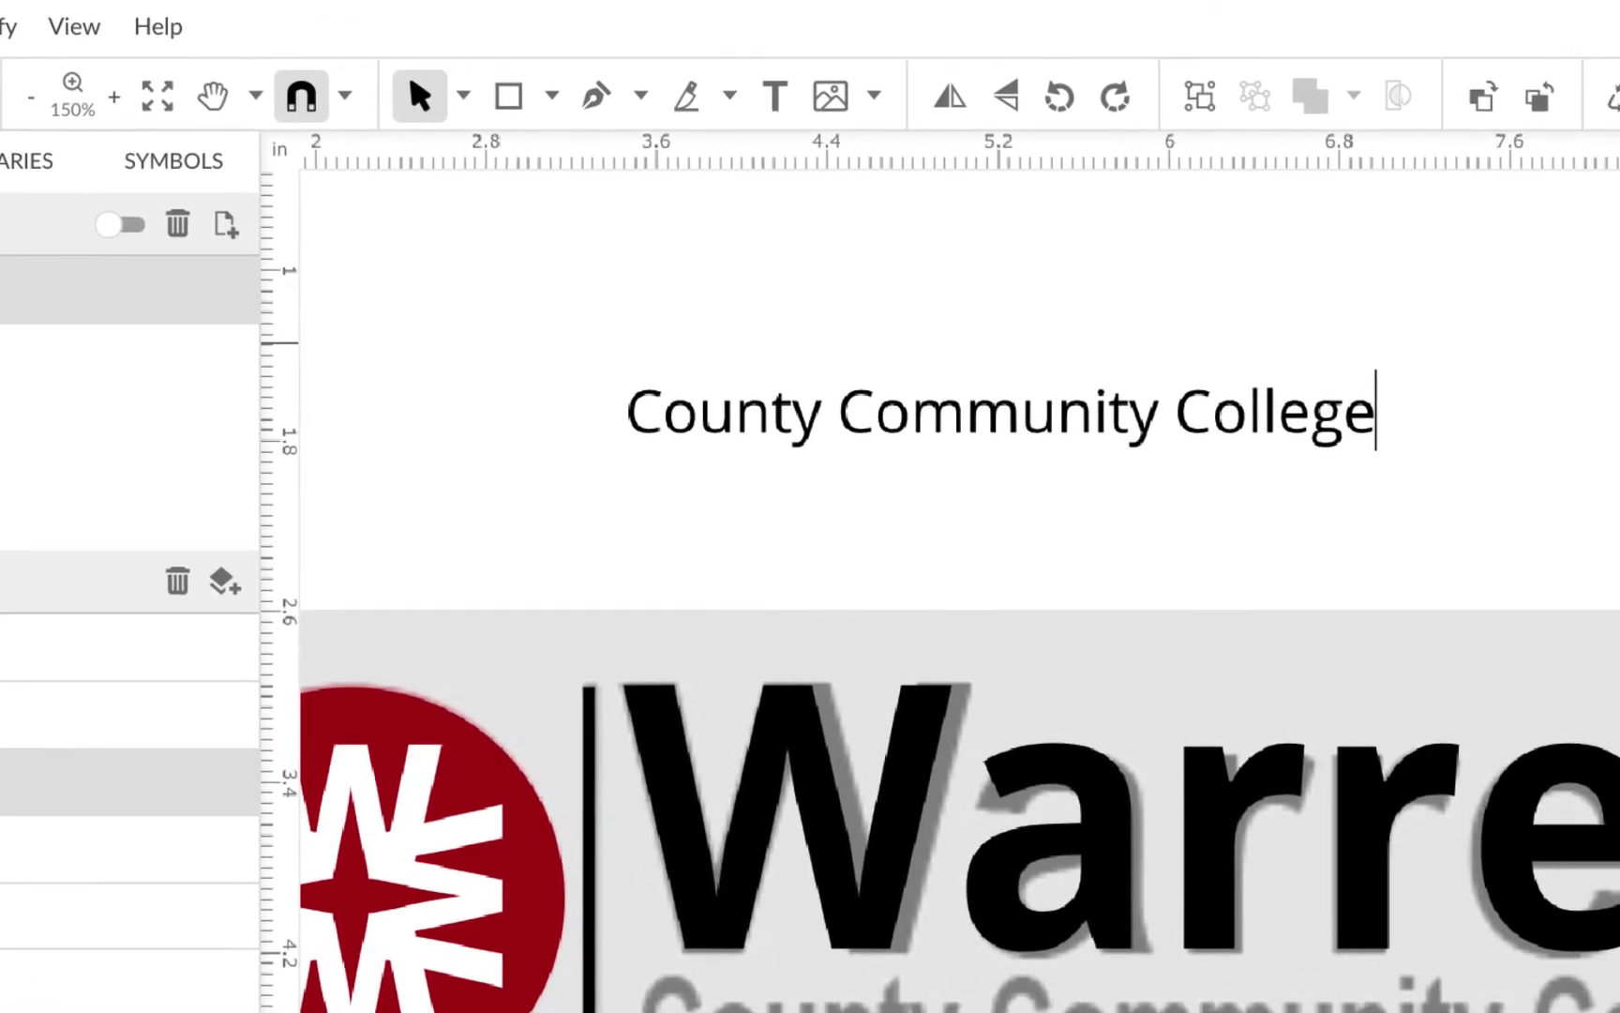
pyautogui.click(1216, 489)
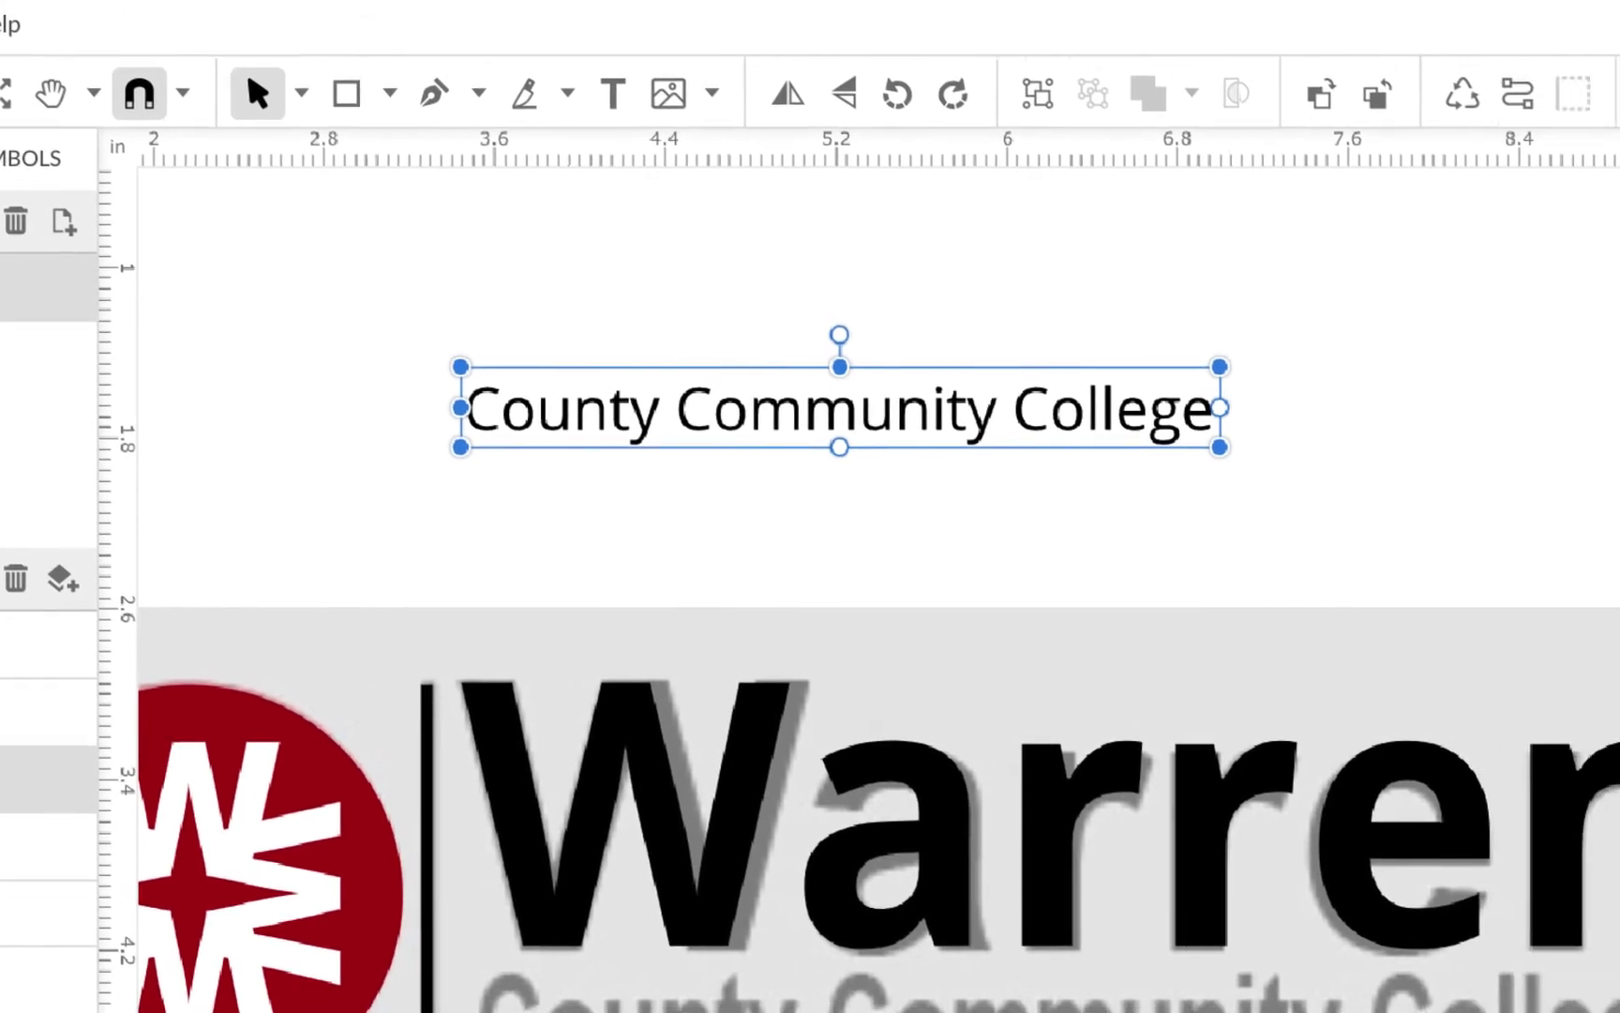
# Step: Set the "County Community College" text to Bold and move it below "Warren", onto the start of the matching grey line
pyautogui.click(1594, 621)
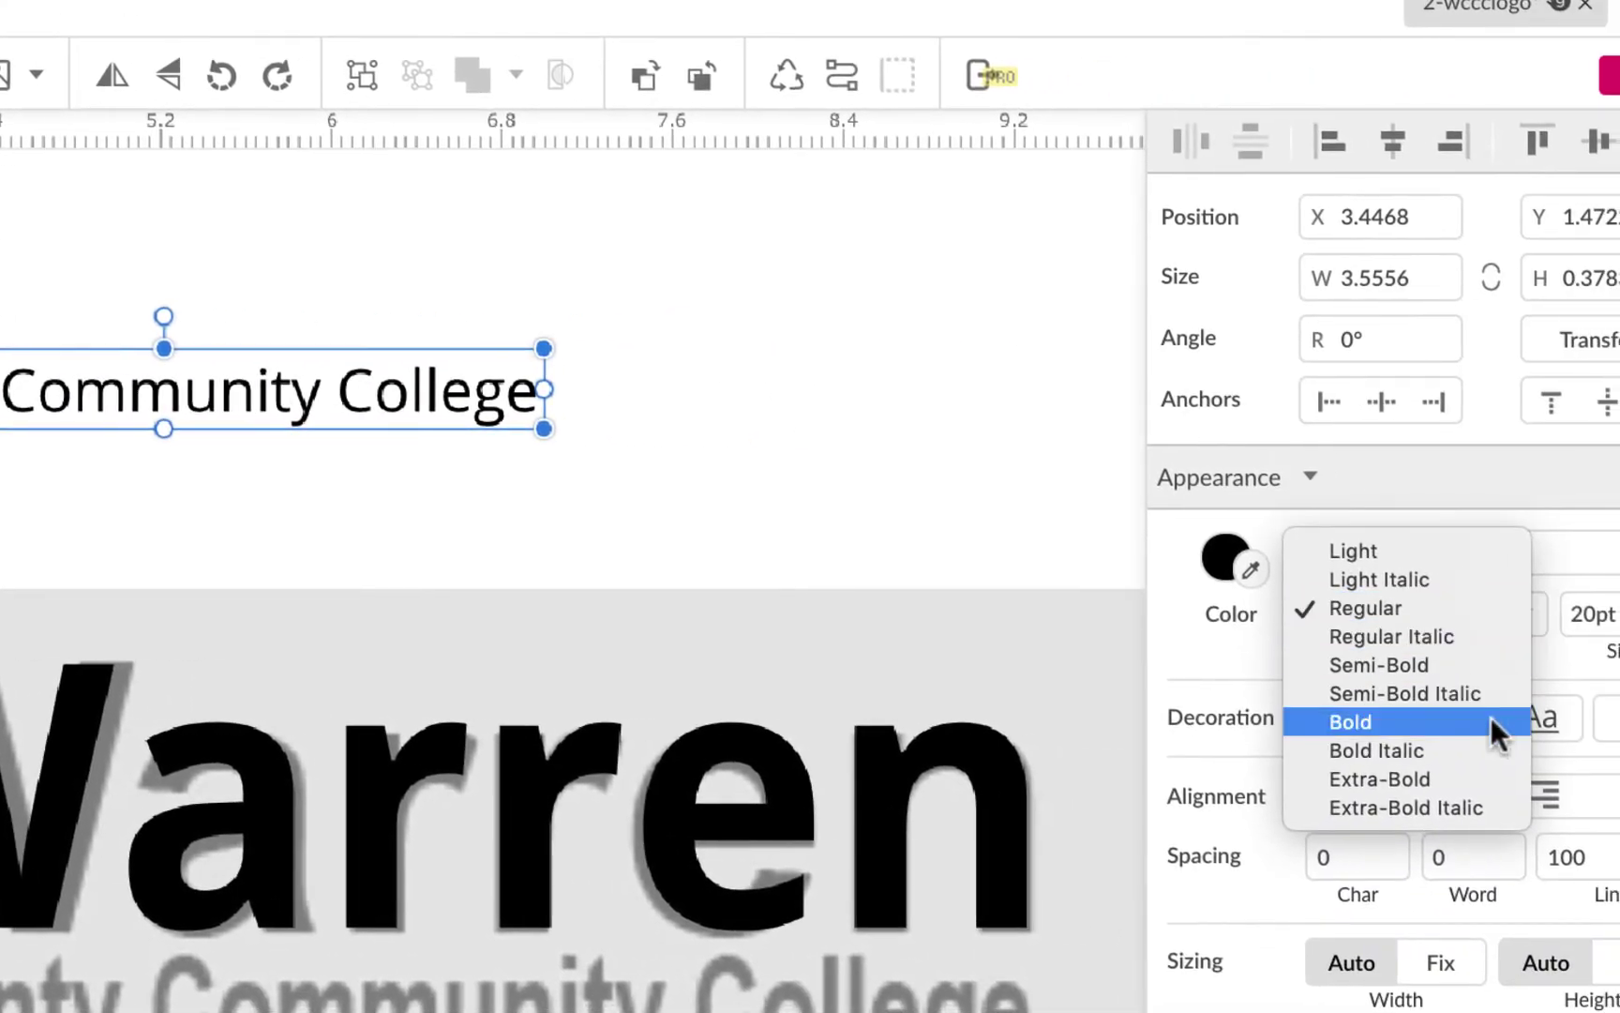
pyautogui.click(1491, 718)
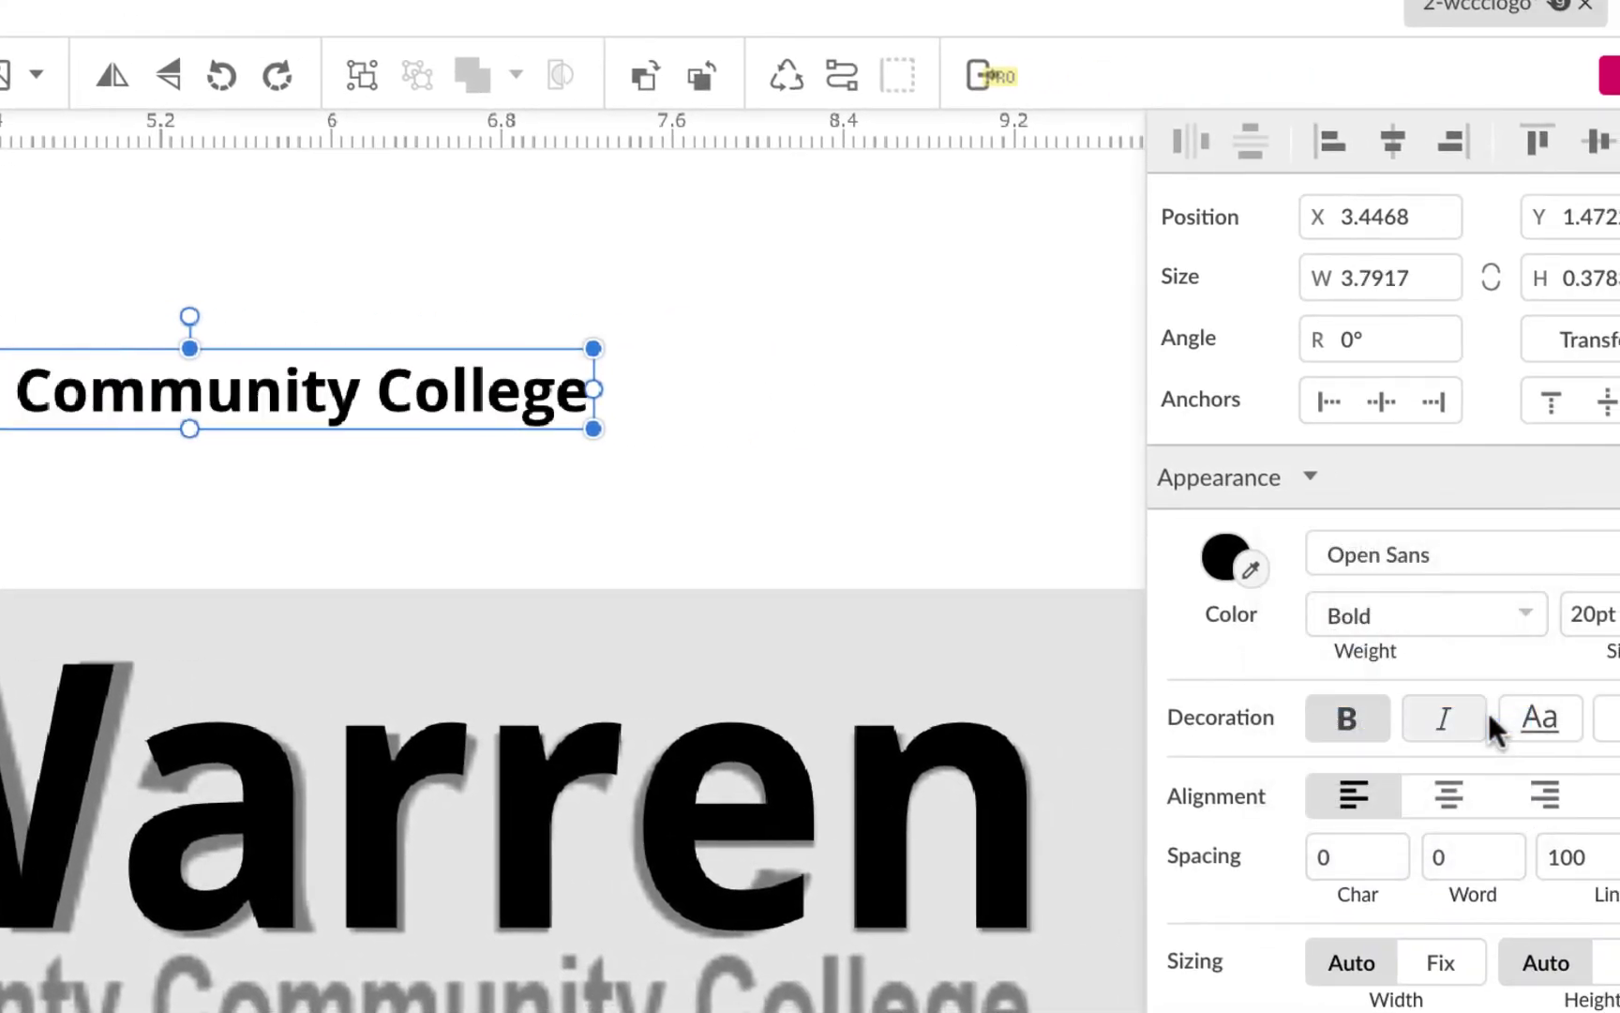
pyautogui.moveTo(115, 399); pyautogui.dragTo(138, 918)
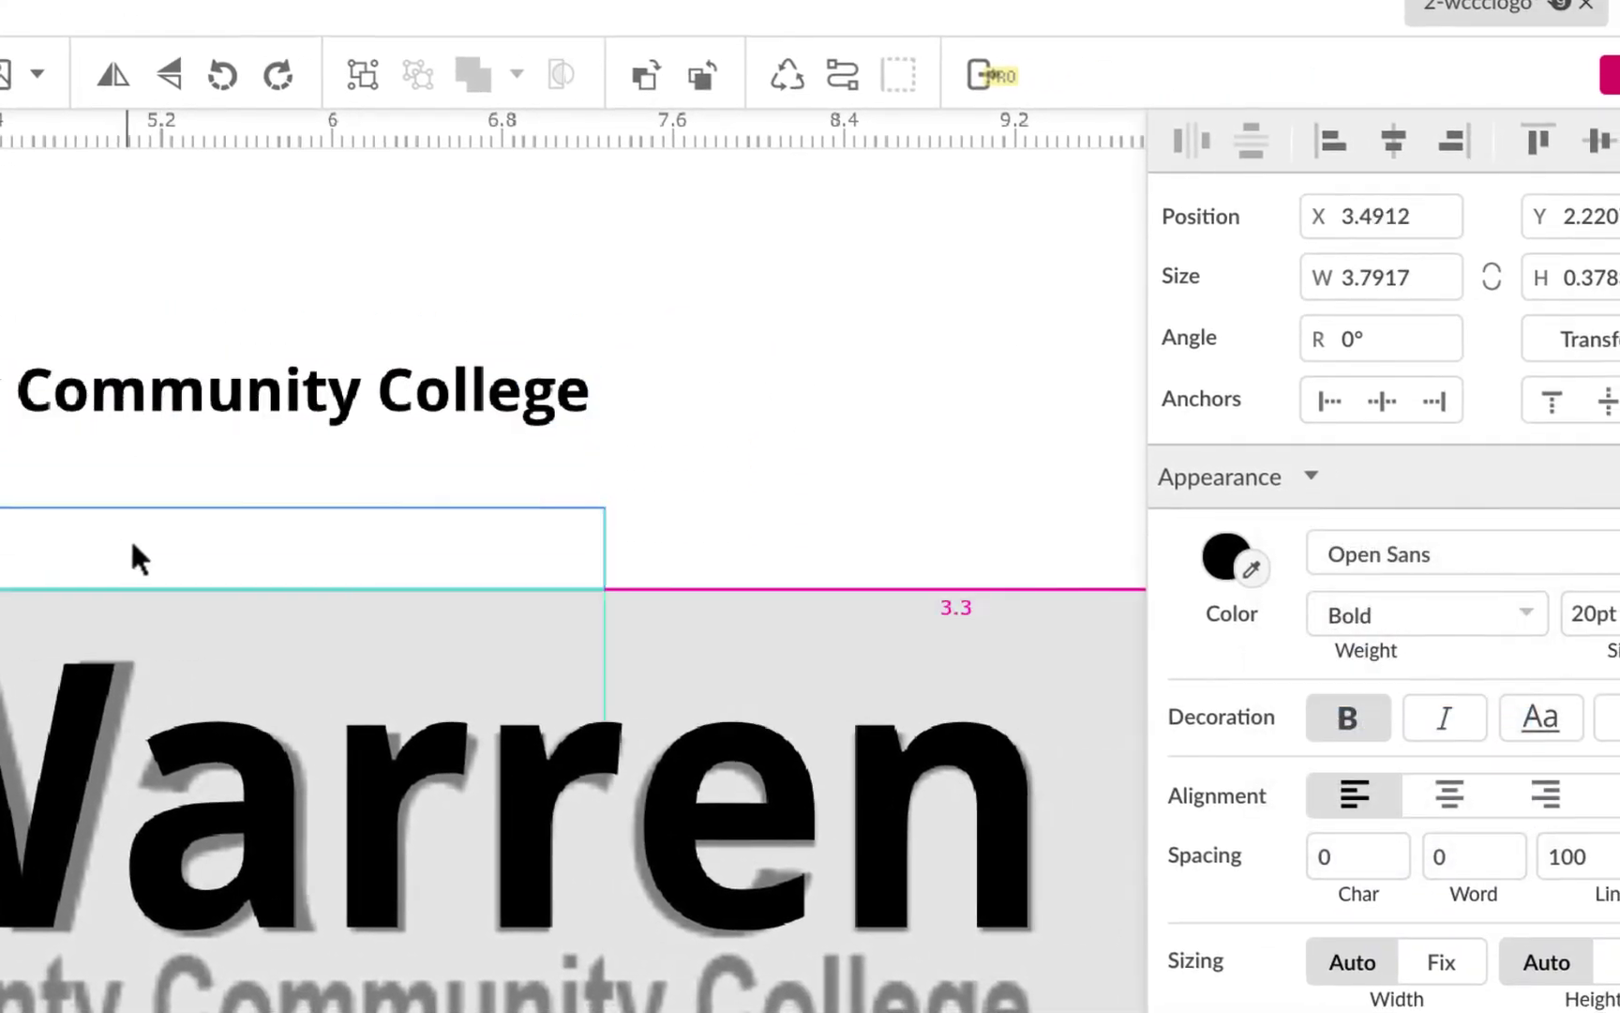
pyautogui.moveTo(486, 677); pyautogui.dragTo(483, 767)
# Step: Enlarge the "County Community College" text to about 5.88 in wide and position it over the grey line
pyautogui.press('Up')
pyautogui.press('Up')
pyautogui.press('Up')
pyautogui.press('Up')
pyautogui.press('Up')
pyautogui.press('Up')
pyautogui.press('Up')
pyautogui.press('Up')
pyautogui.press('Up')
pyautogui.press('Up')
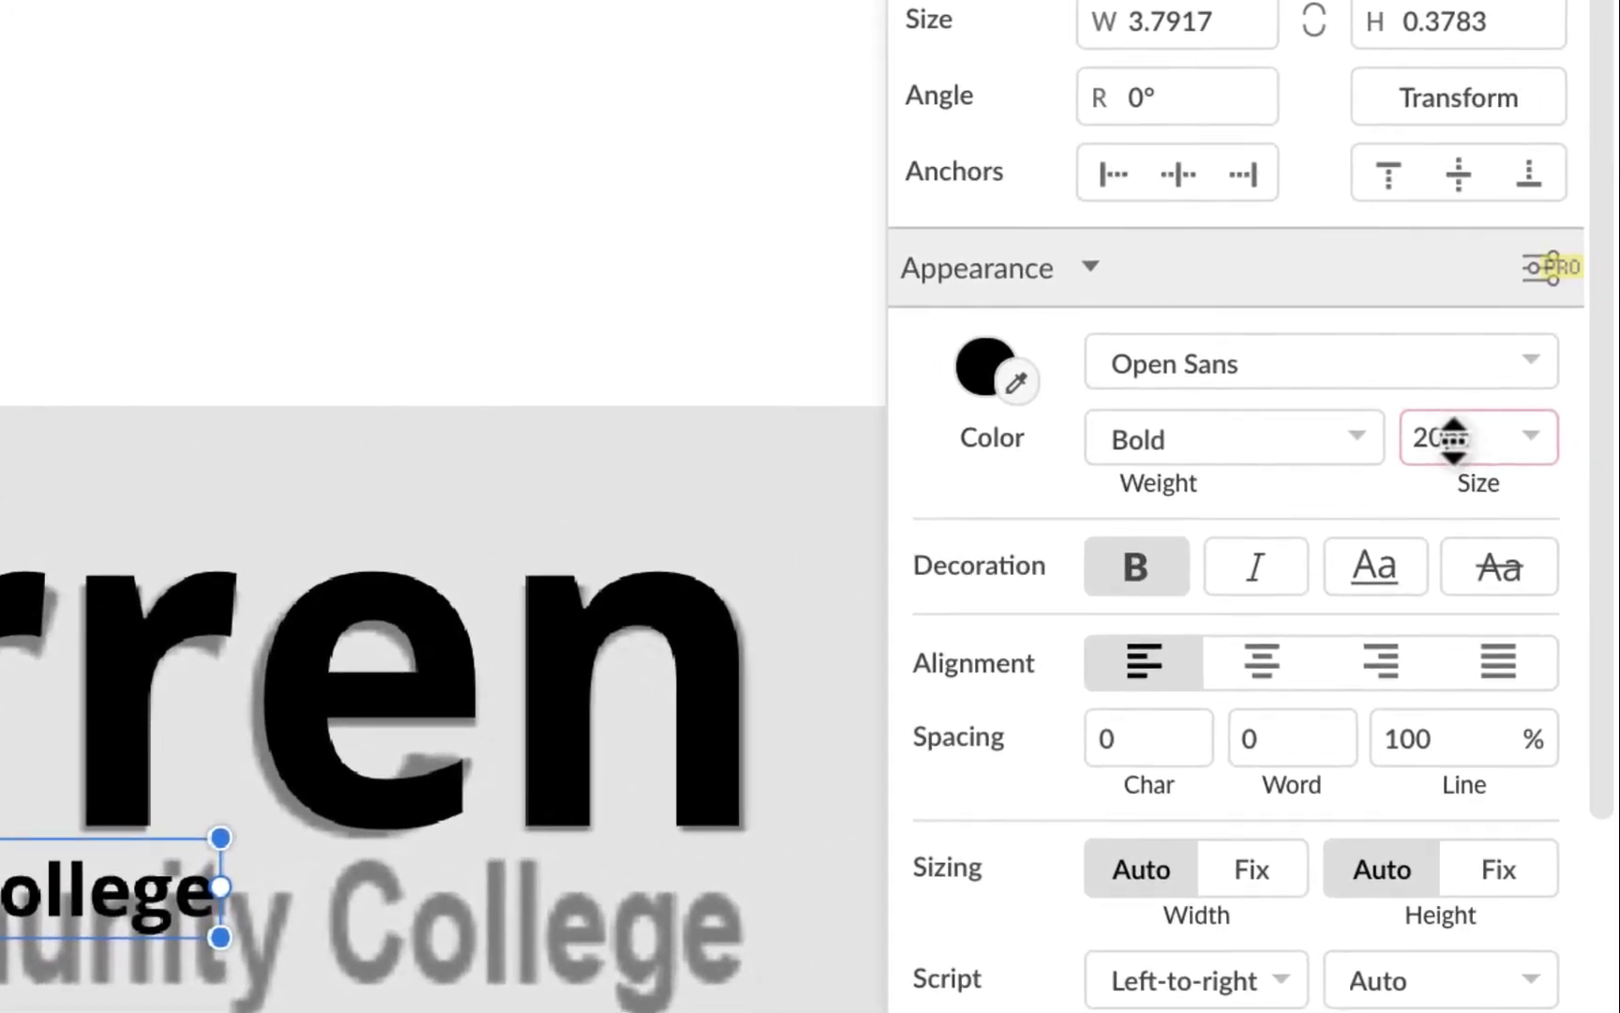
pyautogui.moveTo(1619, 386); pyautogui.dragTo(1619, 333)
pyautogui.moveTo(1437, 375); pyautogui.dragTo(1444, 413)
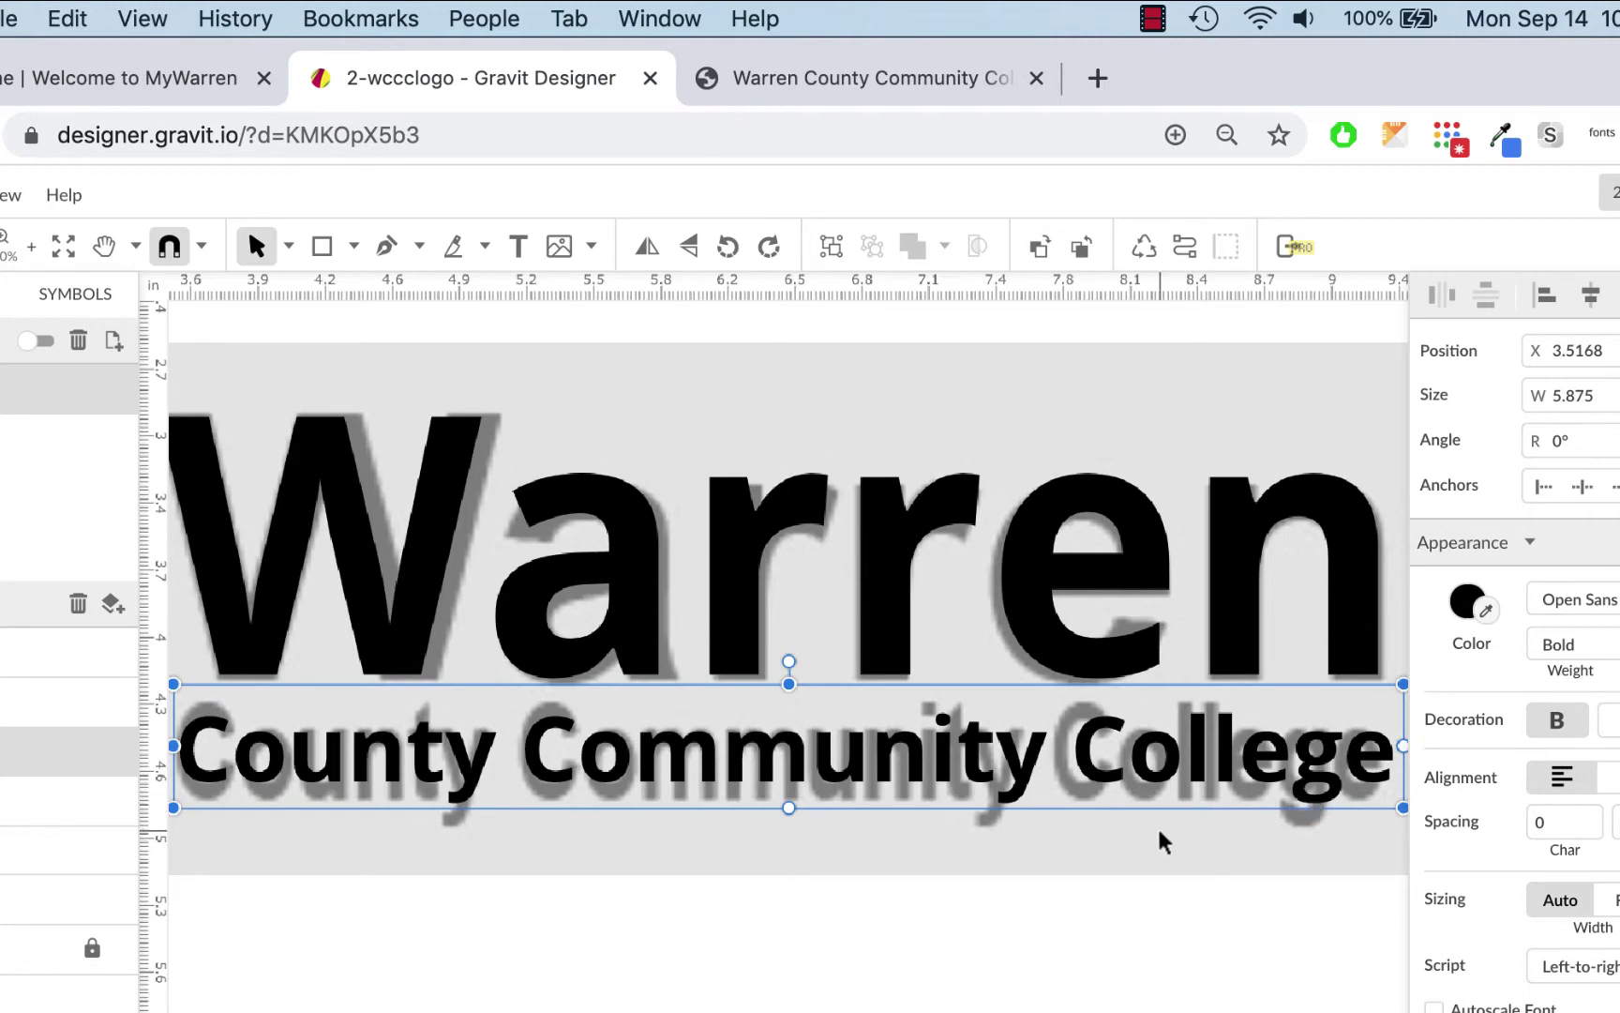
# Step: Convert the "County Community College" text to a path
pyautogui.click(1187, 247)
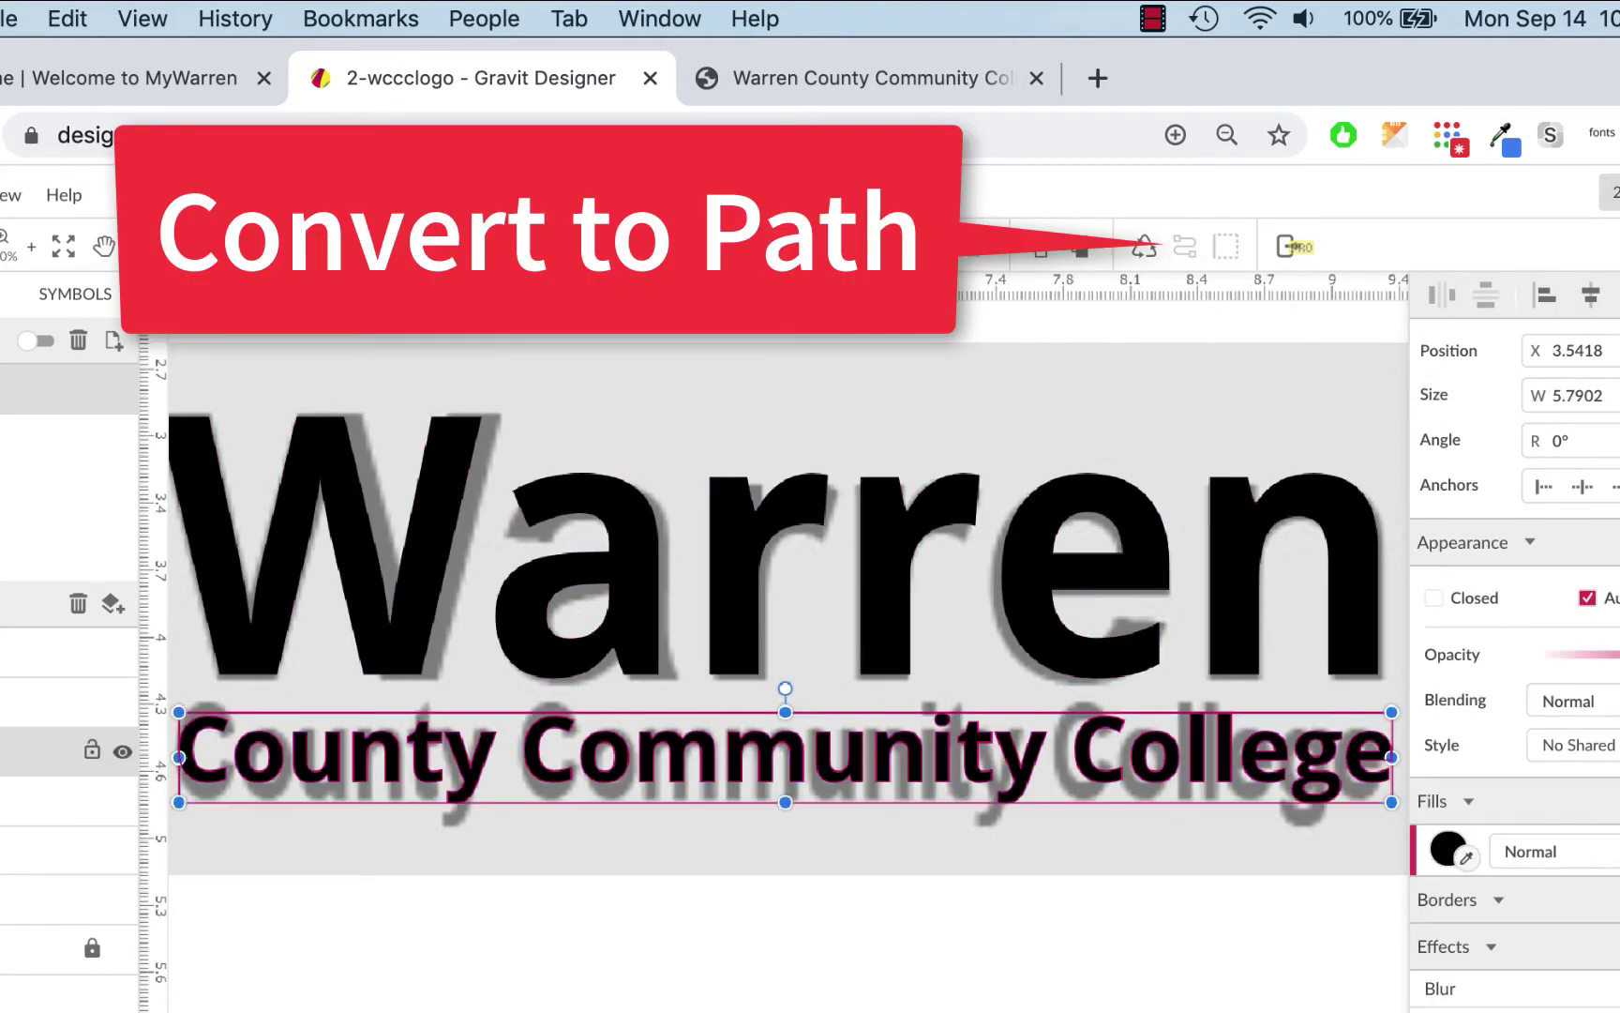
# Step: Rename the "County Community College" path's layer to "CCC"
pyautogui.click(28, 751)
pyautogui.doubleClick(29, 750)
pyautogui.write('c')
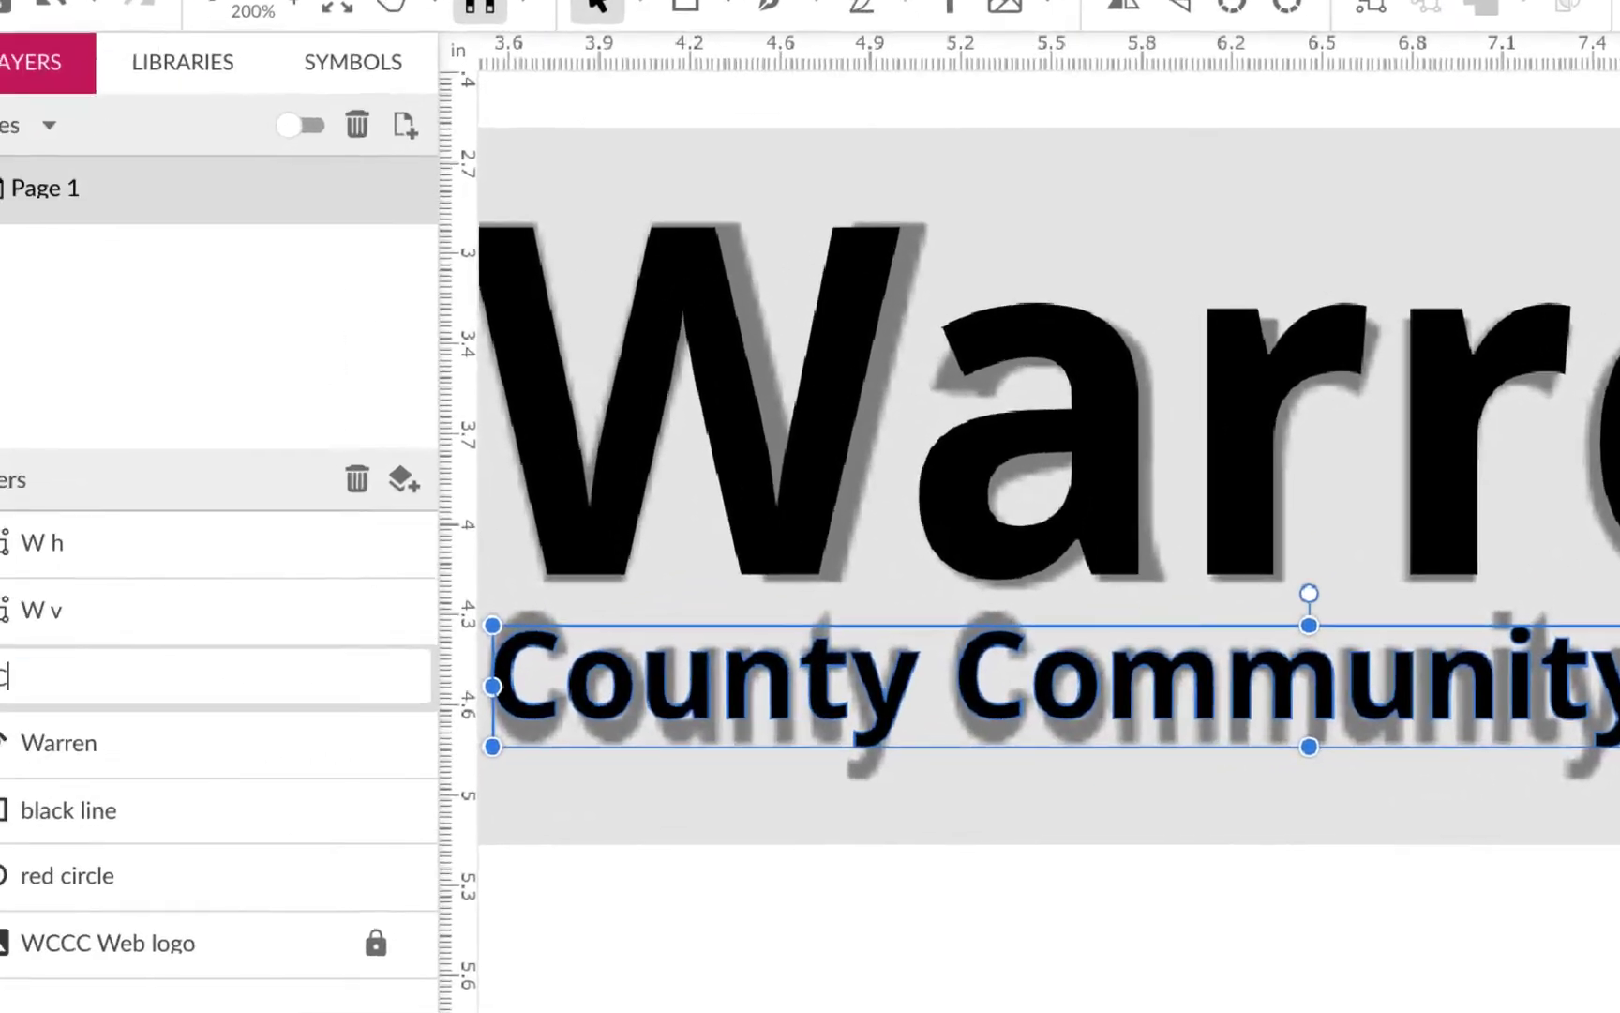
pyautogui.write('cc')
pyautogui.press('Return')
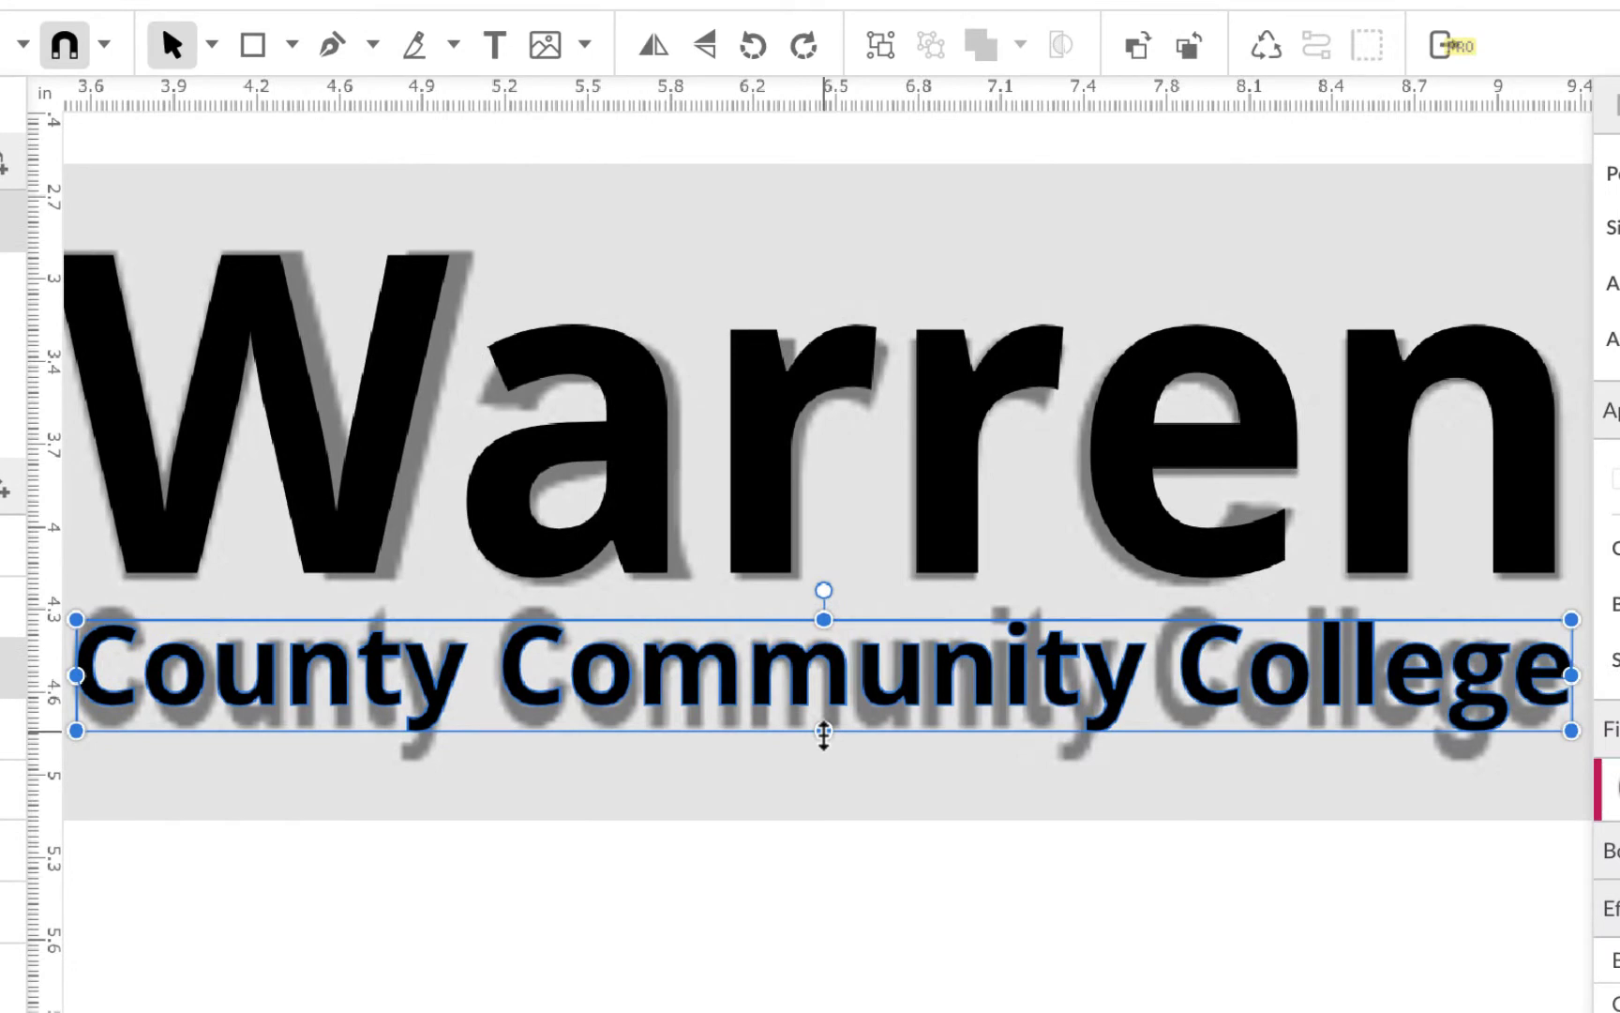
# Step: Stretch the "County Community College" path vertically at its lower and upper edges to match the height of the grey lettering
pyautogui.moveTo(823, 731); pyautogui.dragTo(825, 762)
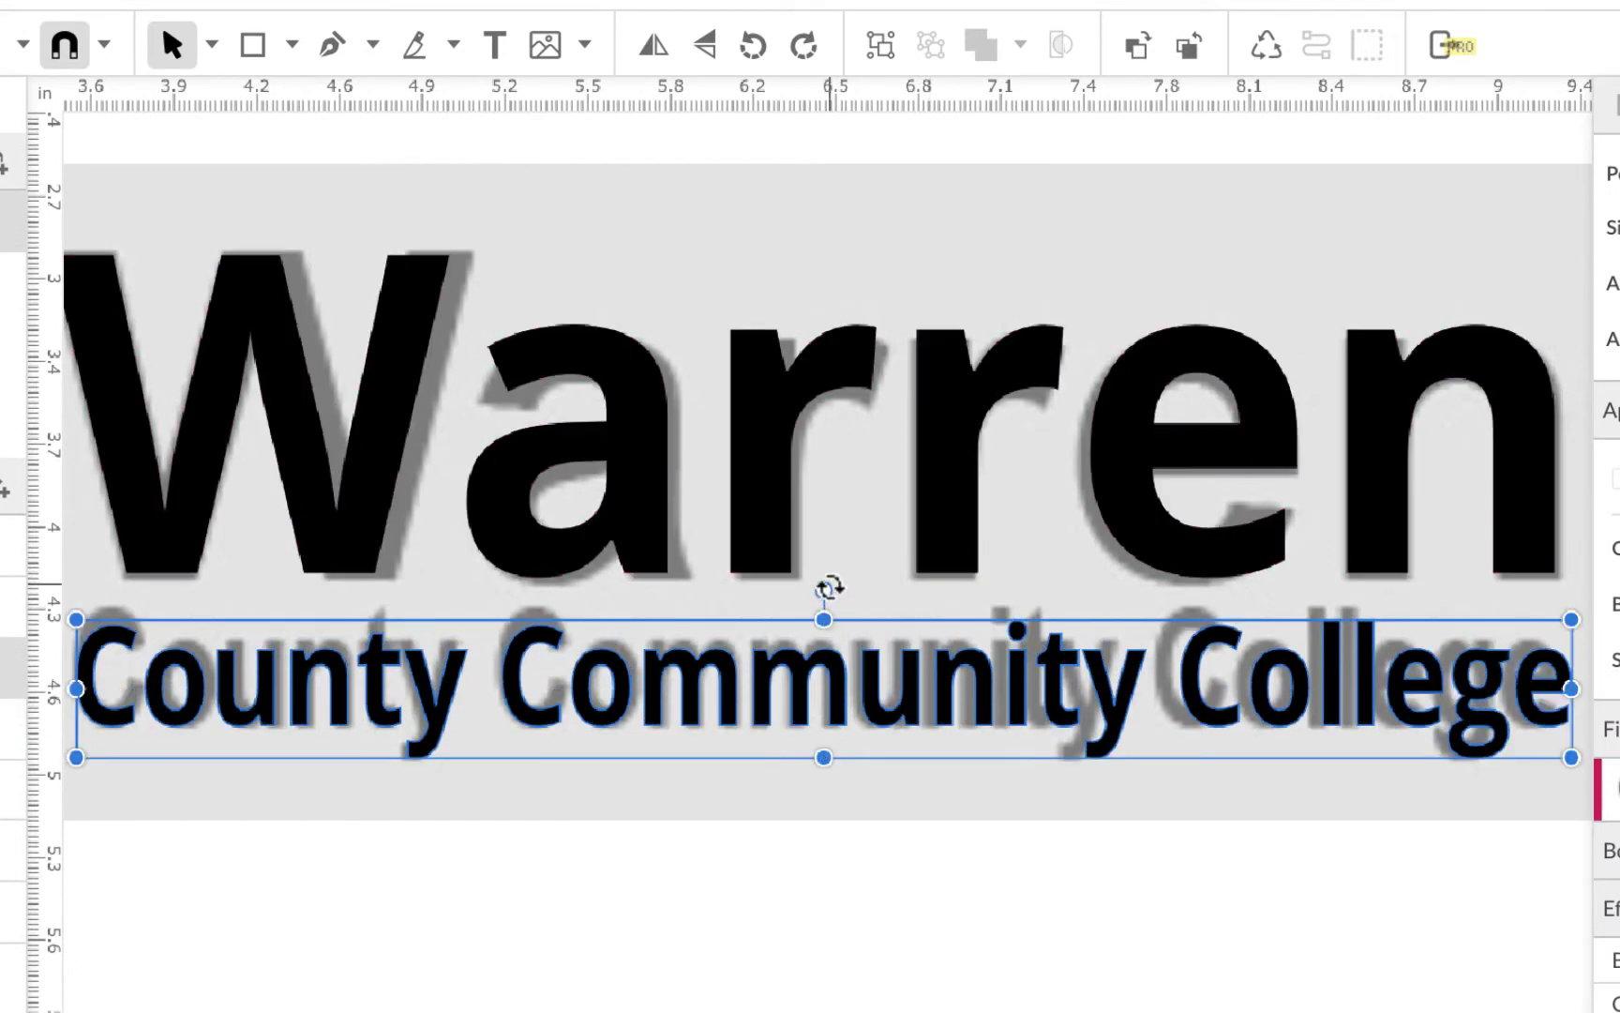
pyautogui.moveTo(823, 590); pyautogui.dragTo(760, 565)
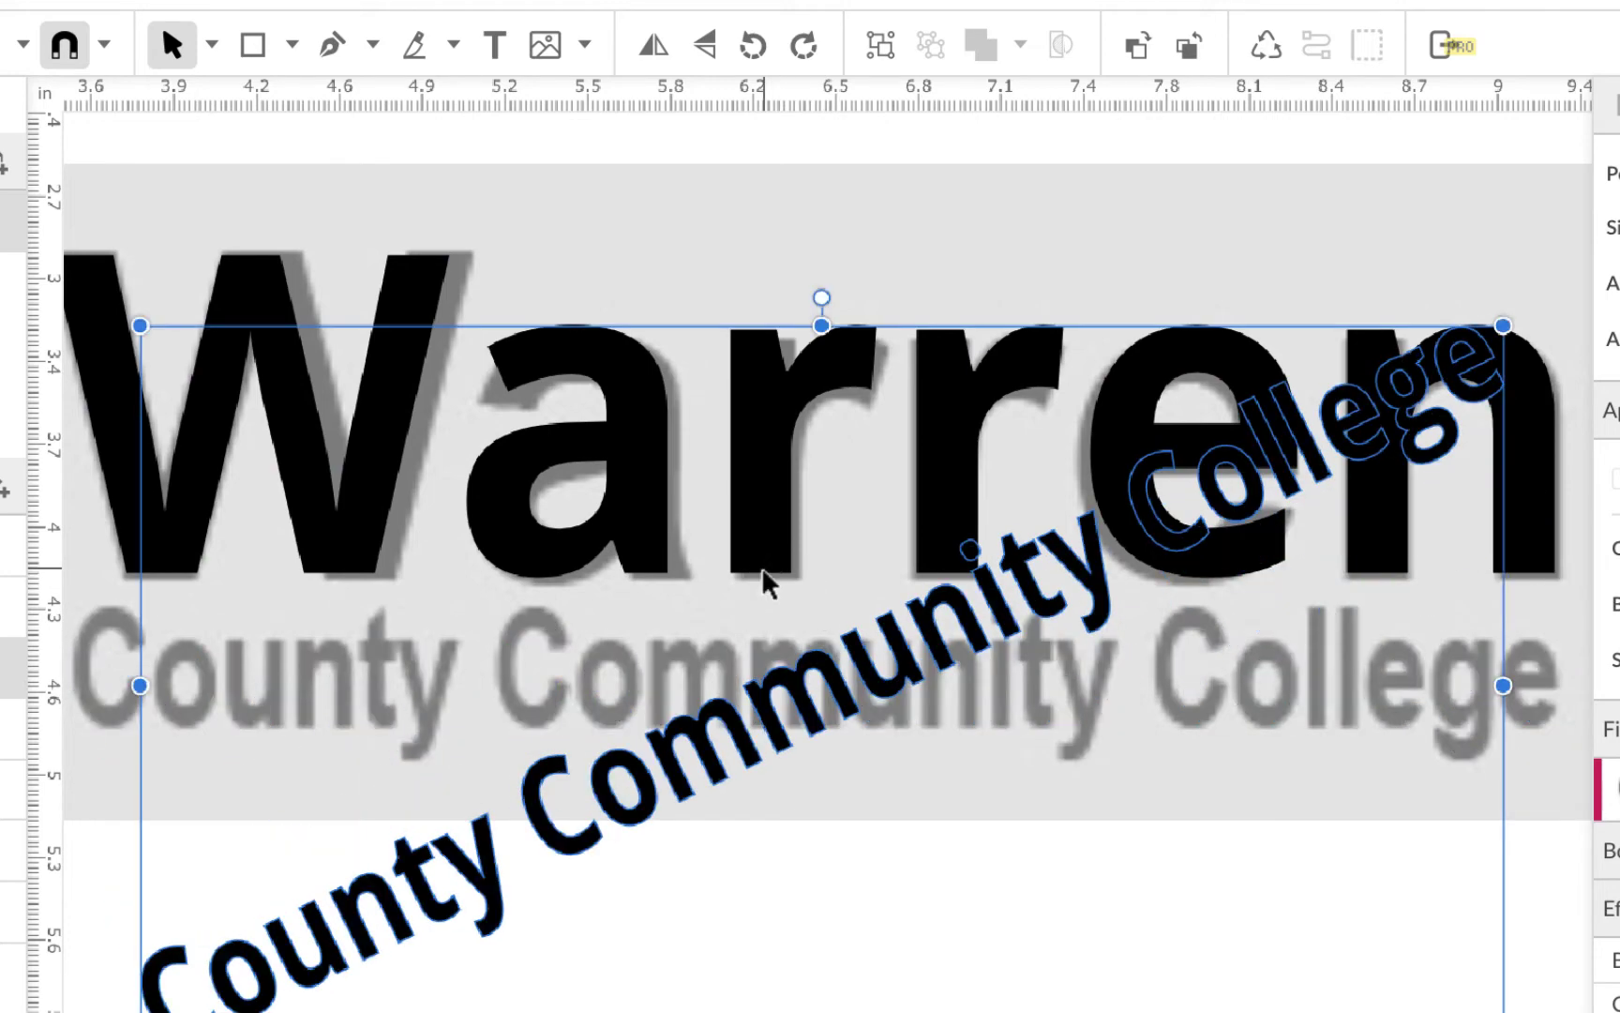
pyautogui.hotkey('ctrl', 'z')
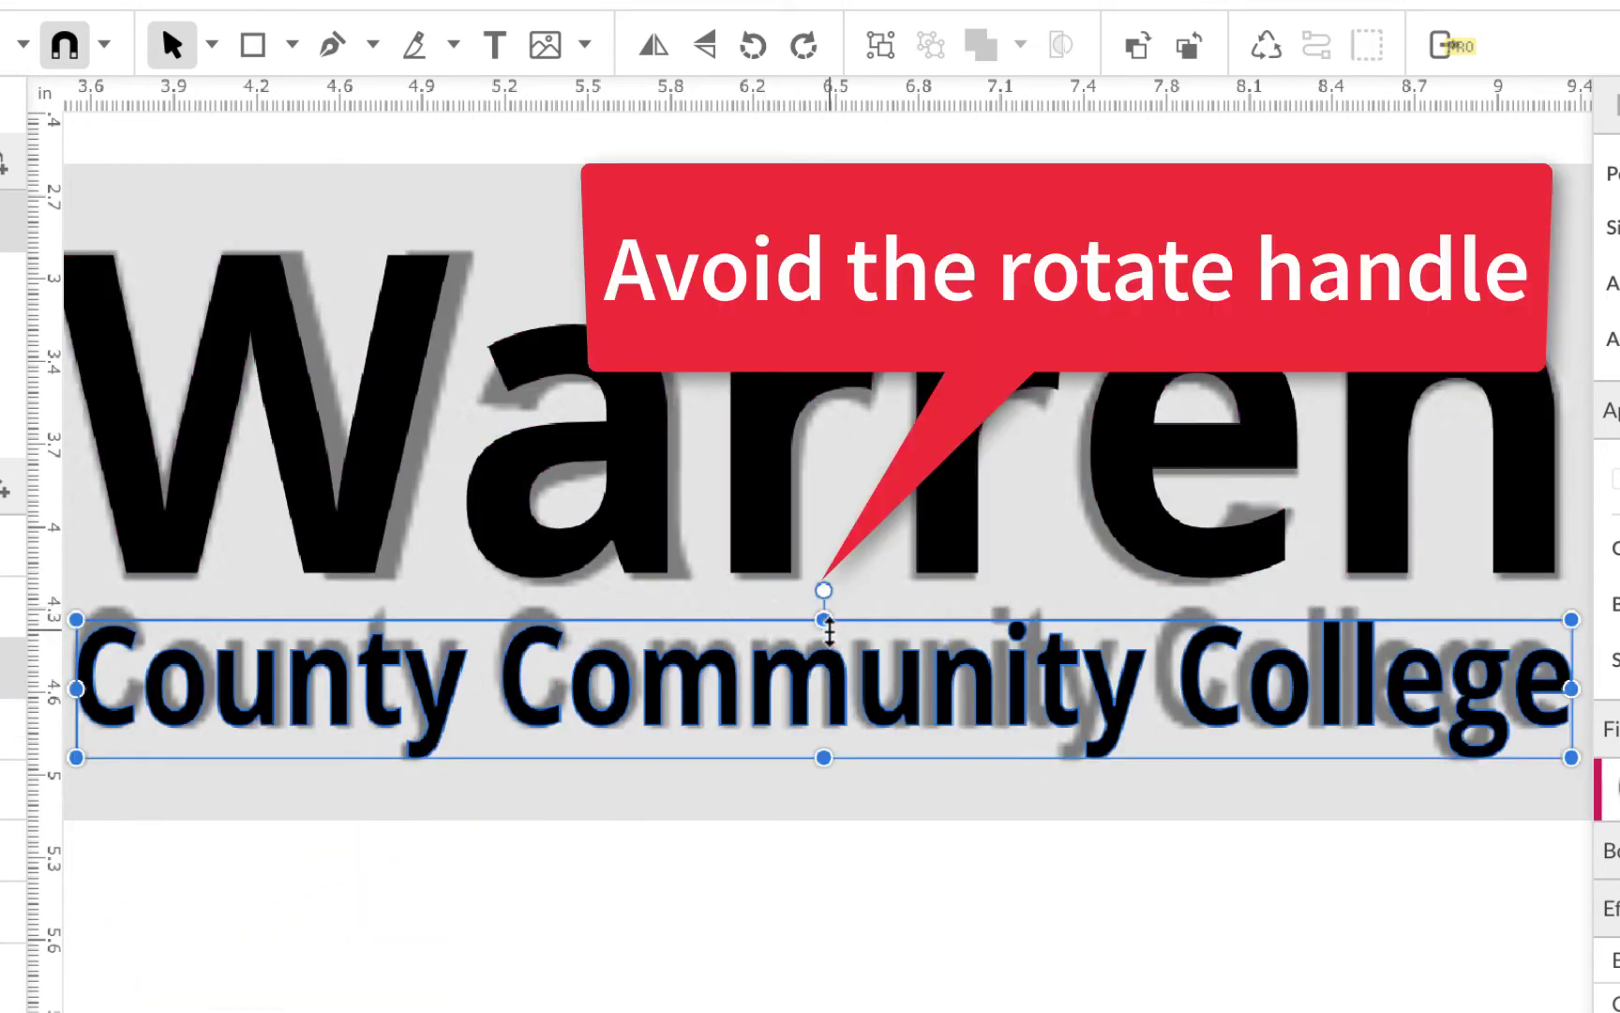
pyautogui.press('Escape')
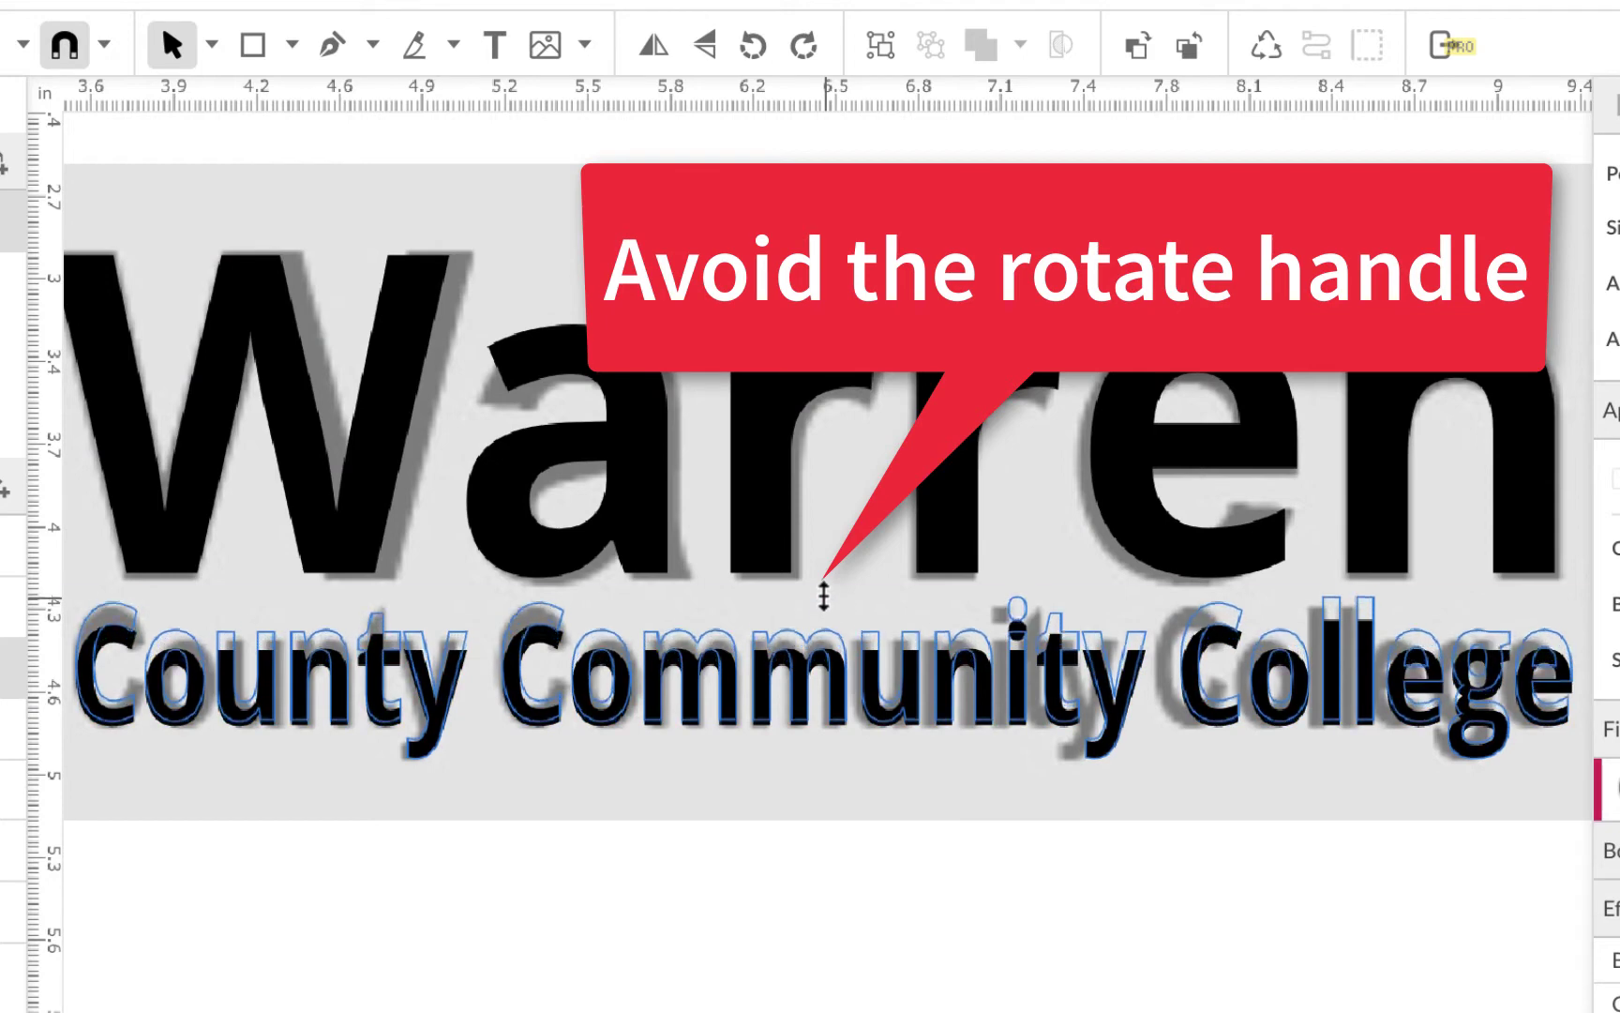
pyautogui.click(823, 604)
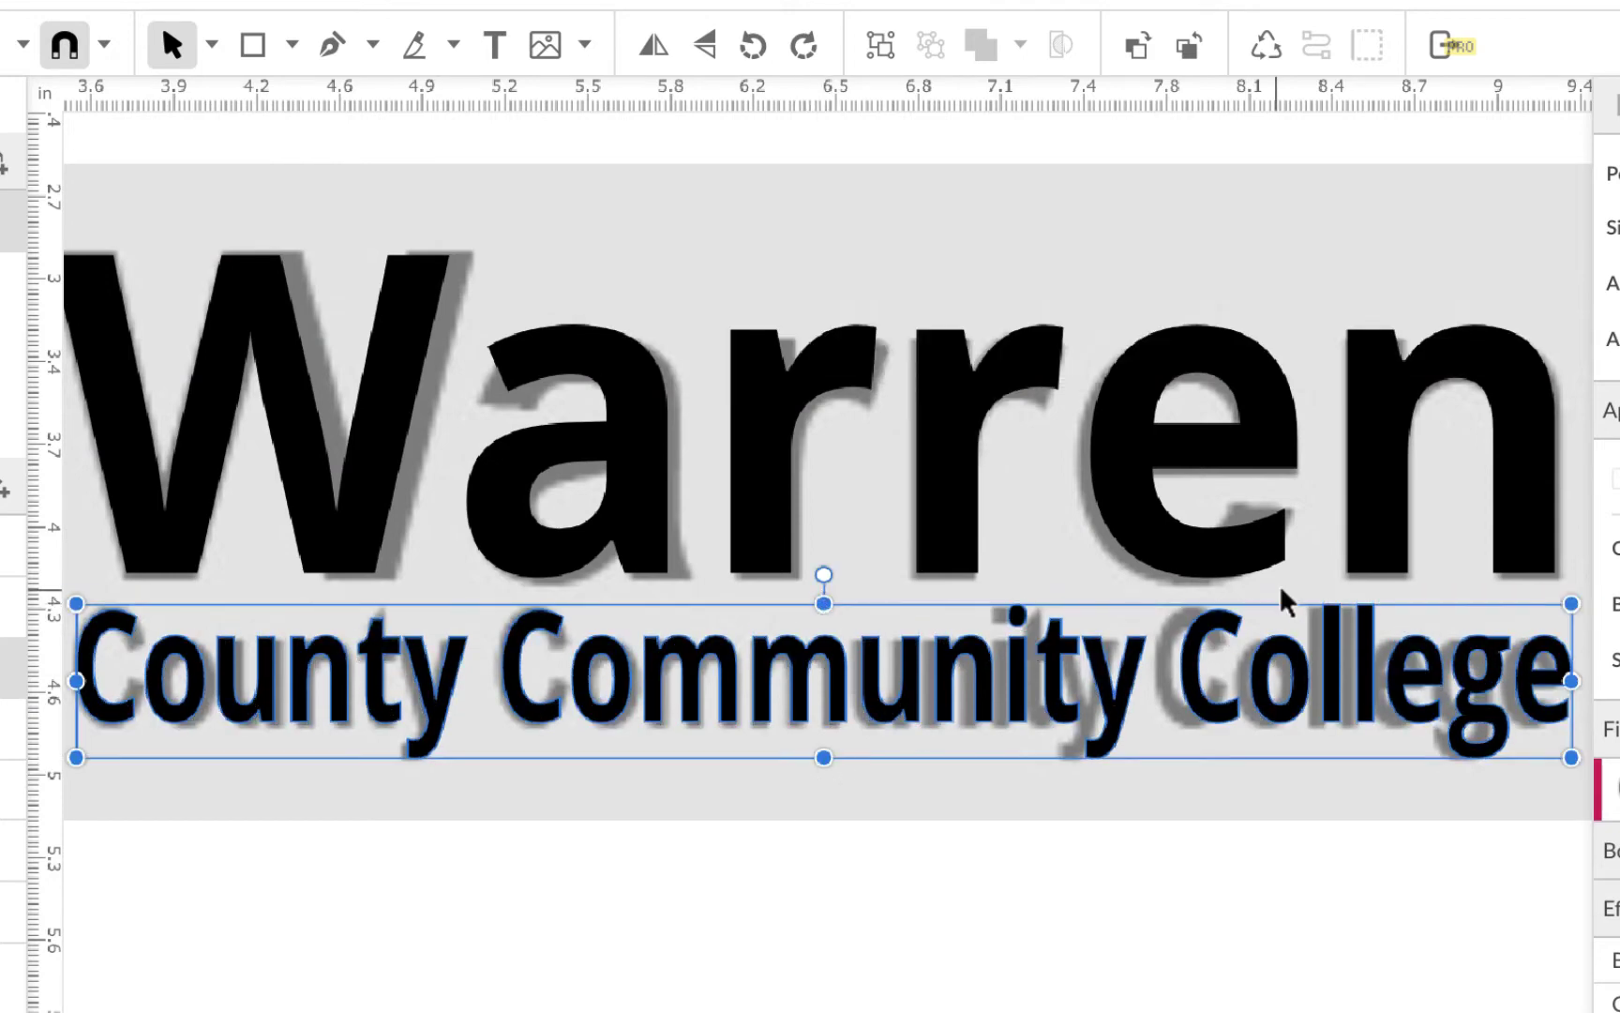
# Step: Narrow the "County Community College" path from both ends so it lines up with the grey lettering's start and end
pyautogui.hscroll(1, 1004, 829)
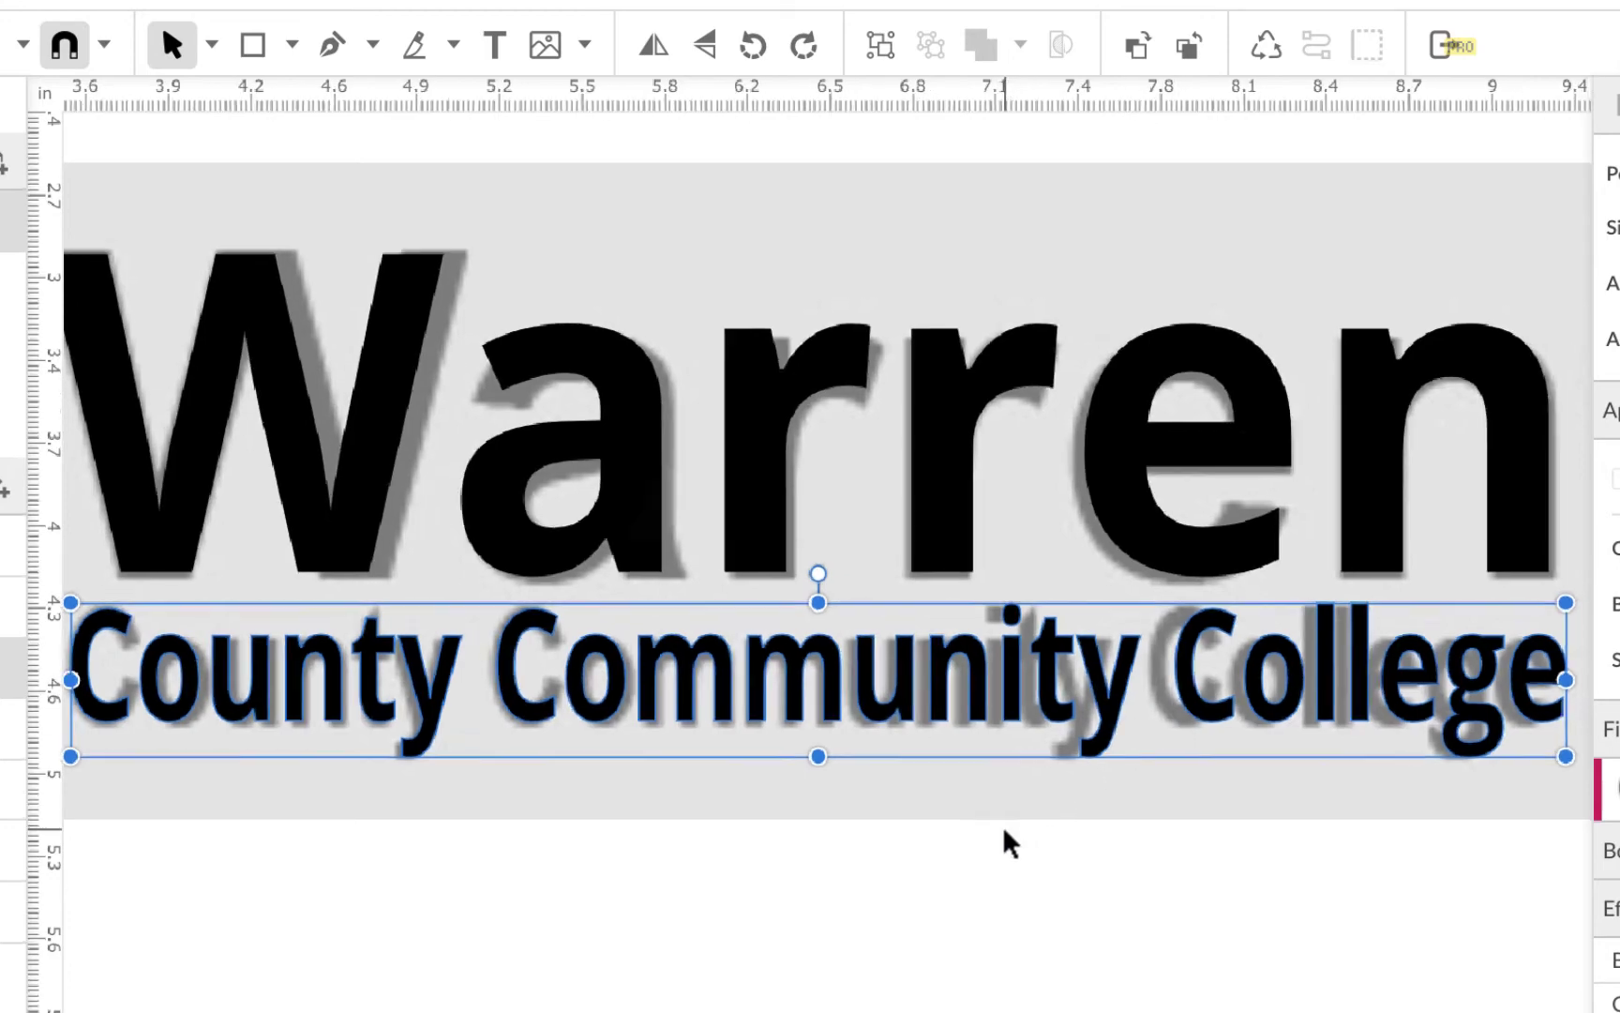
pyautogui.hscroll(1, 1003, 825)
pyautogui.hscroll(-3, 1003, 825)
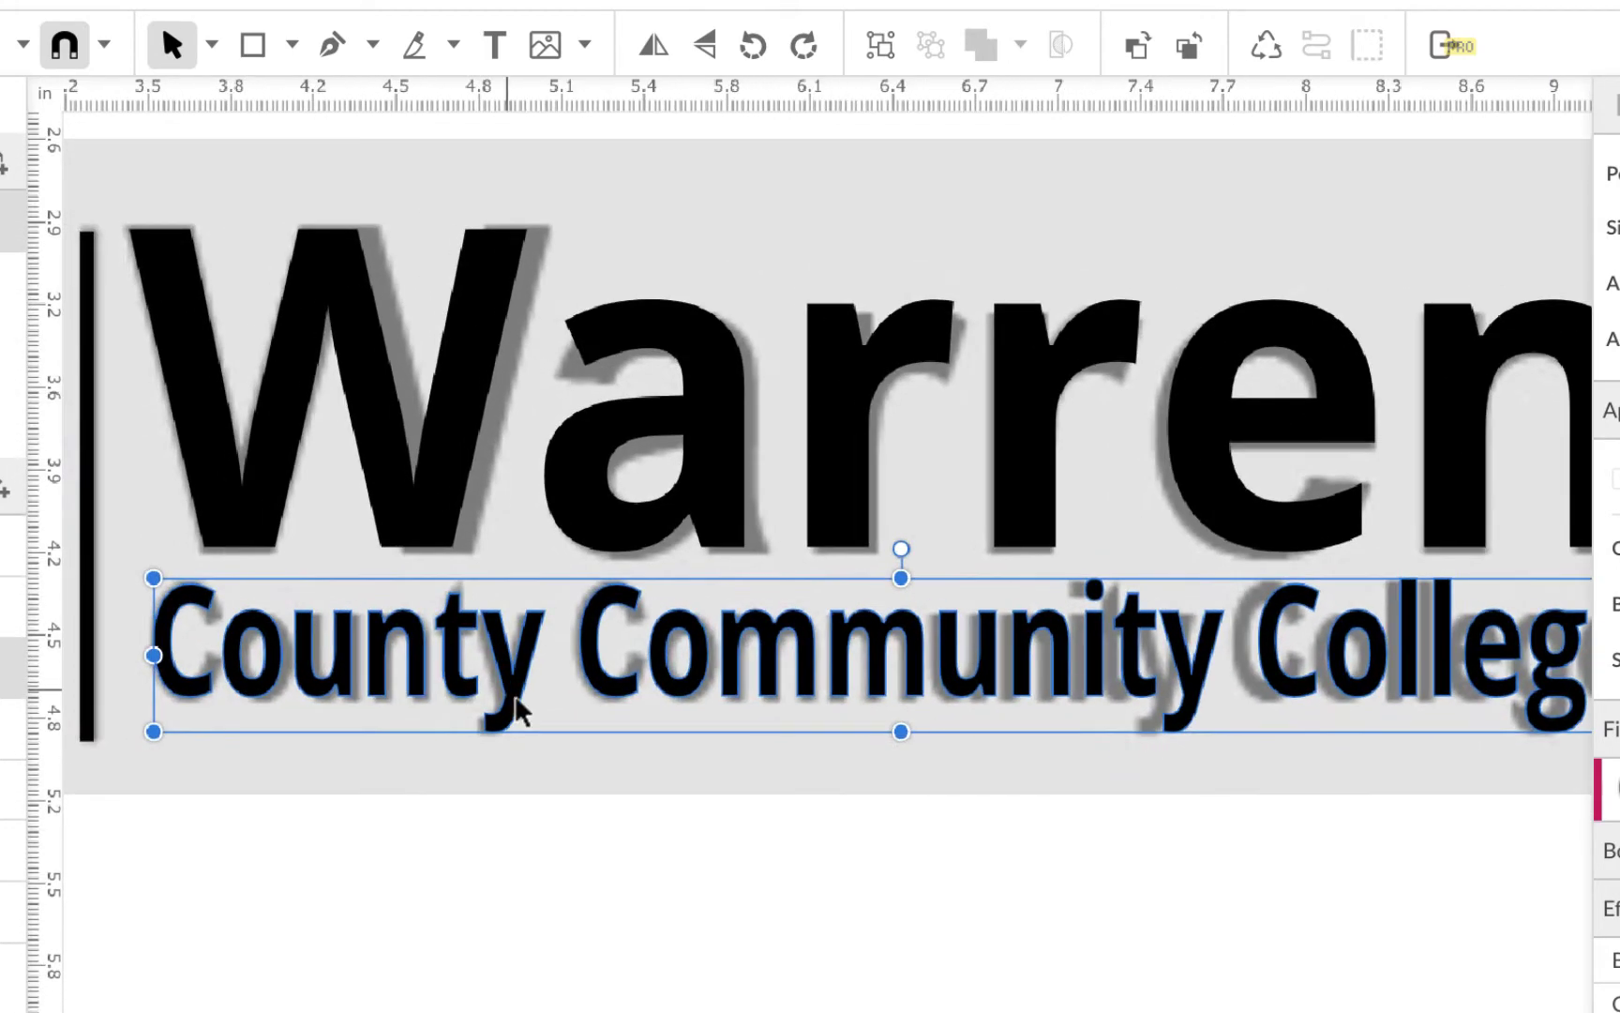
pyautogui.press('Escape')
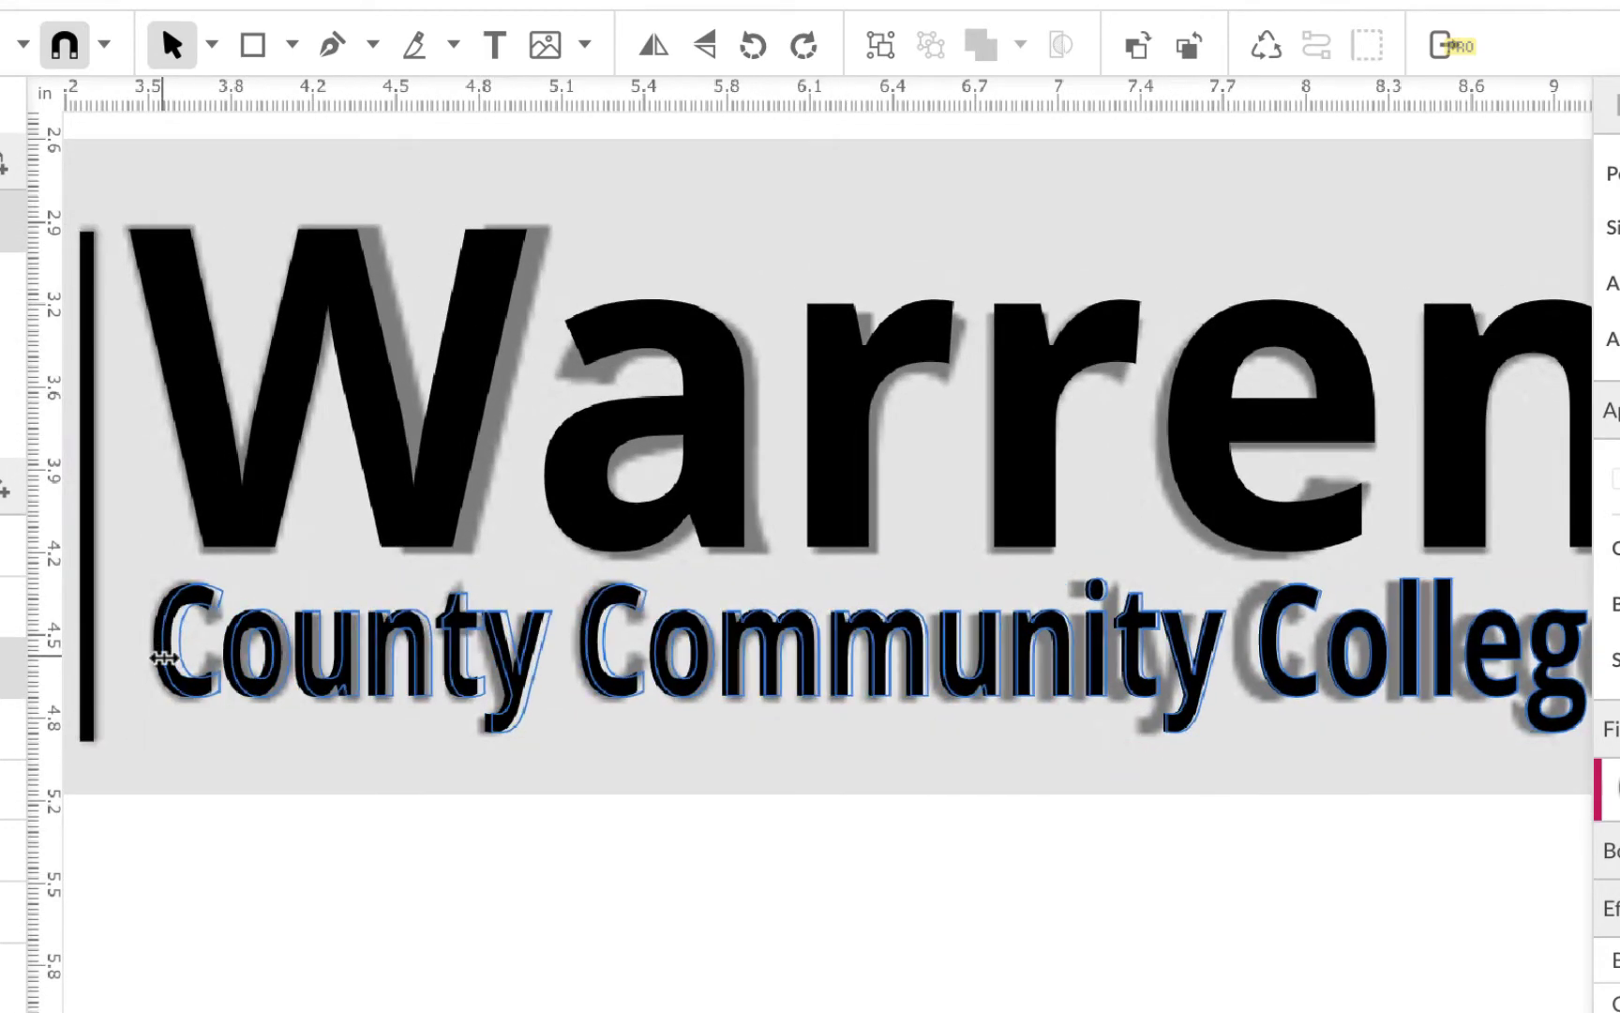
pyautogui.click(163, 654)
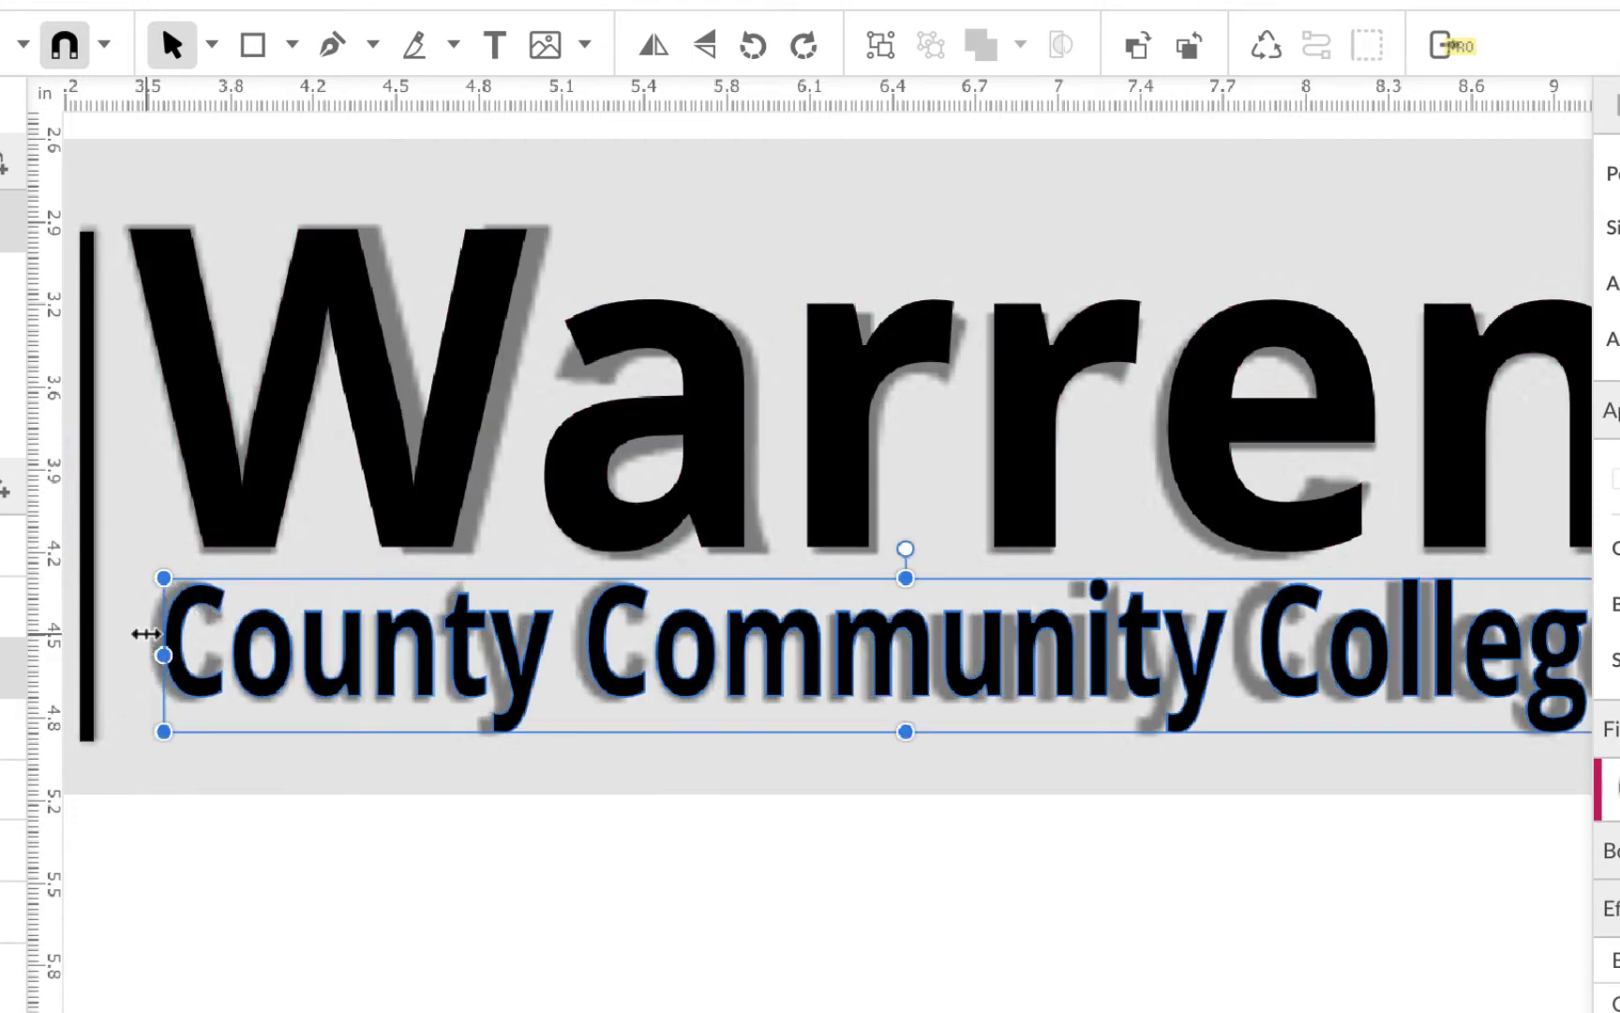
pyautogui.hscroll(5, 484, 861)
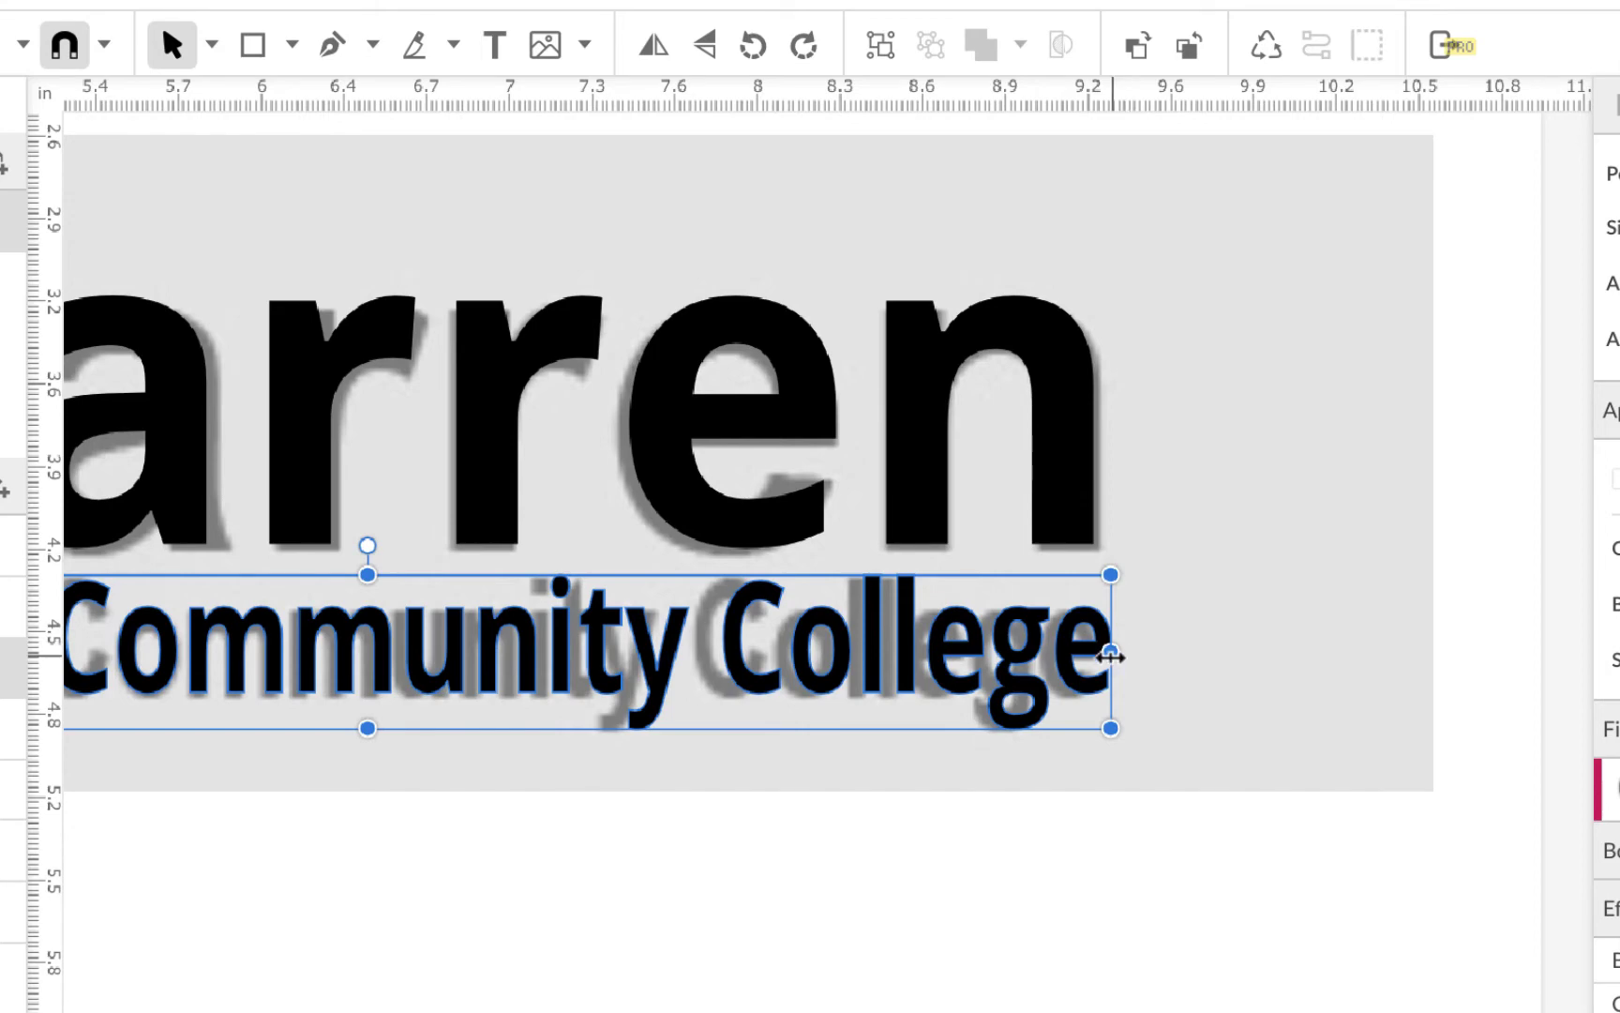
pyautogui.moveTo(1110, 651); pyautogui.dragTo(1101, 657)
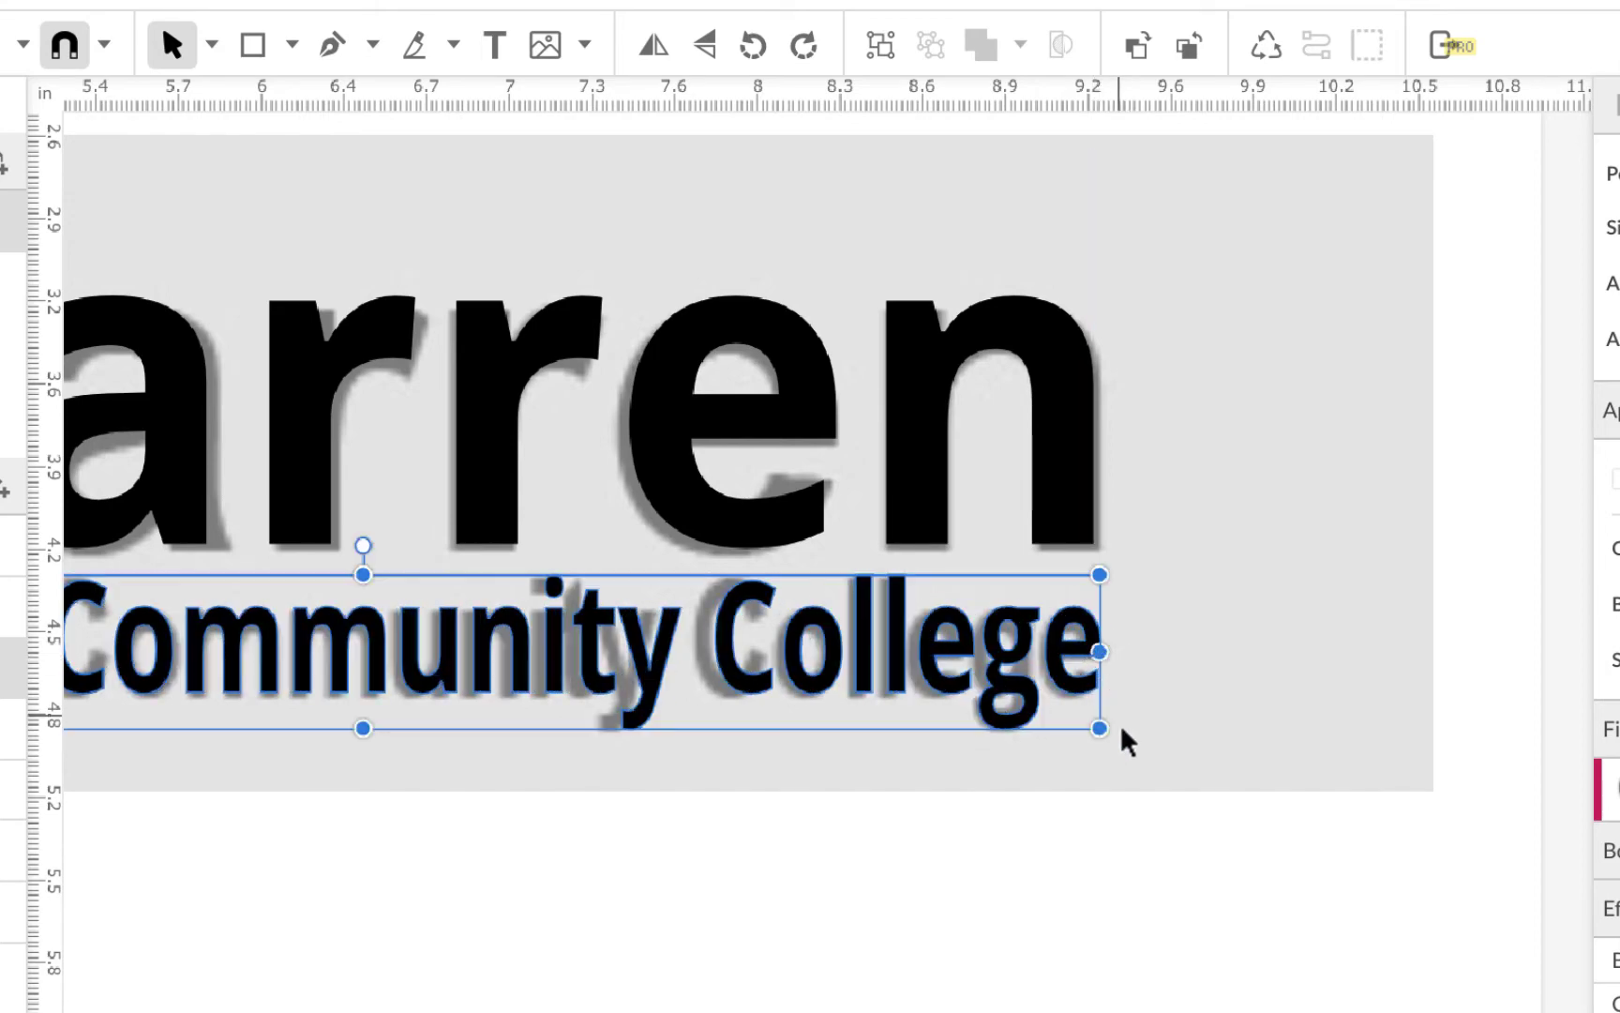
pyautogui.hscroll(-5, 985, 854)
pyautogui.scroll(1, 979, 857)
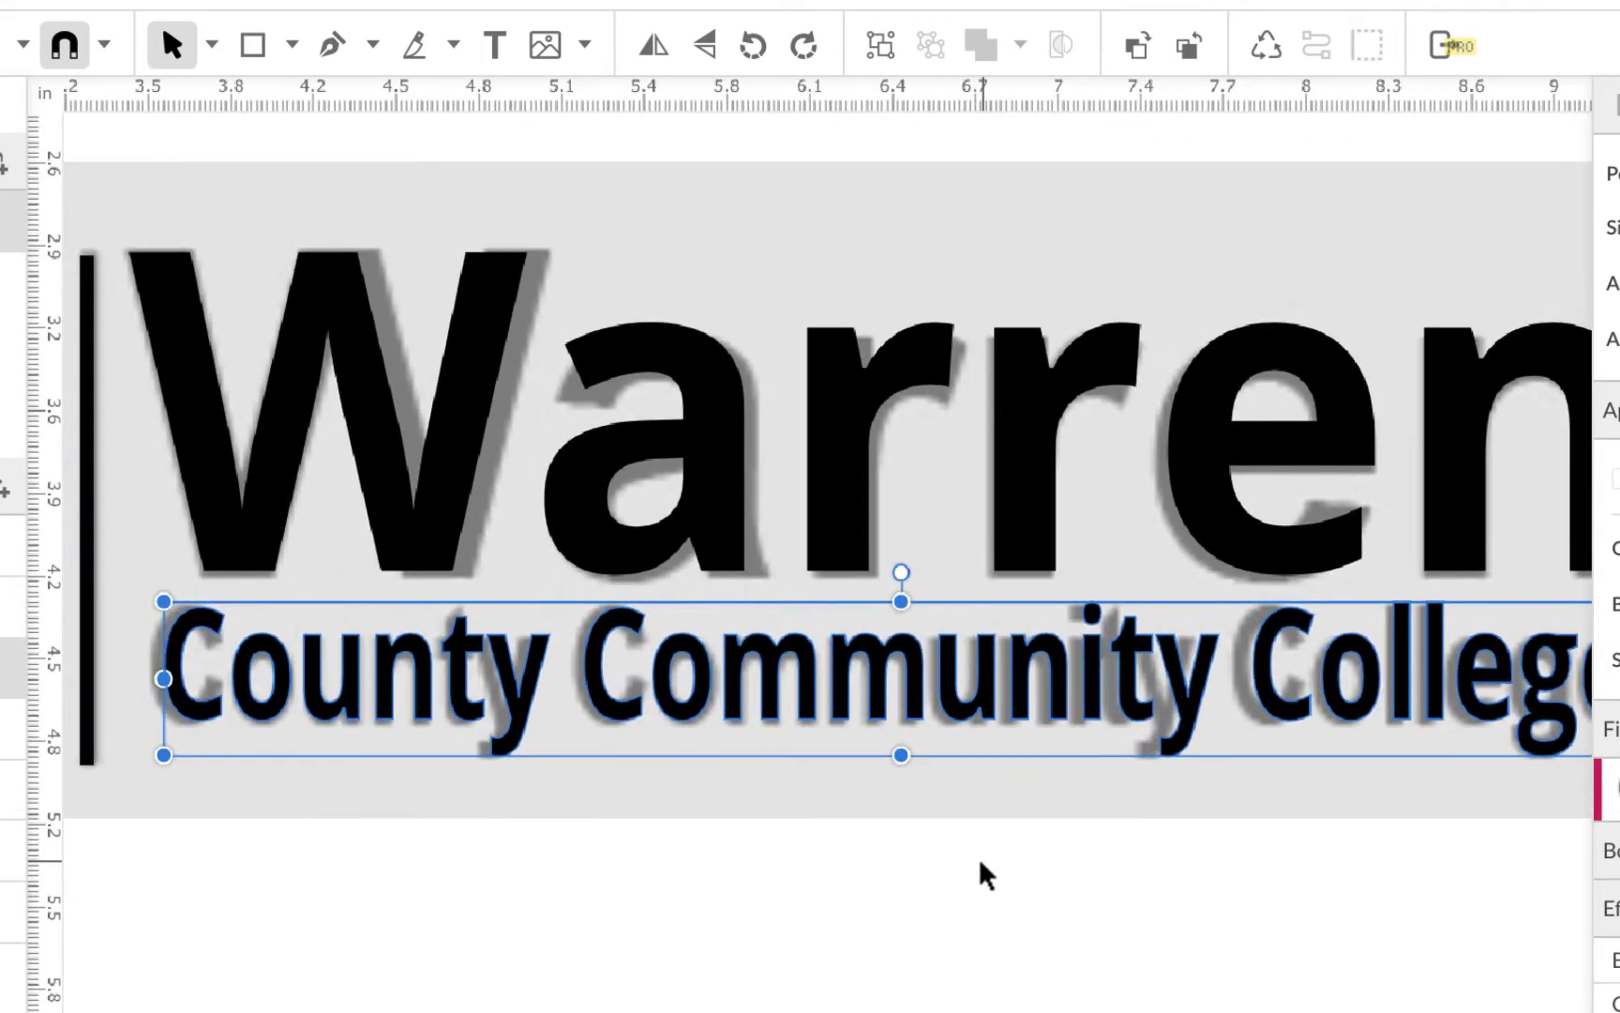
# Step: Hide the "WCCC Web logo" reference image layer
pyautogui.hotkey('ctrl', '-')
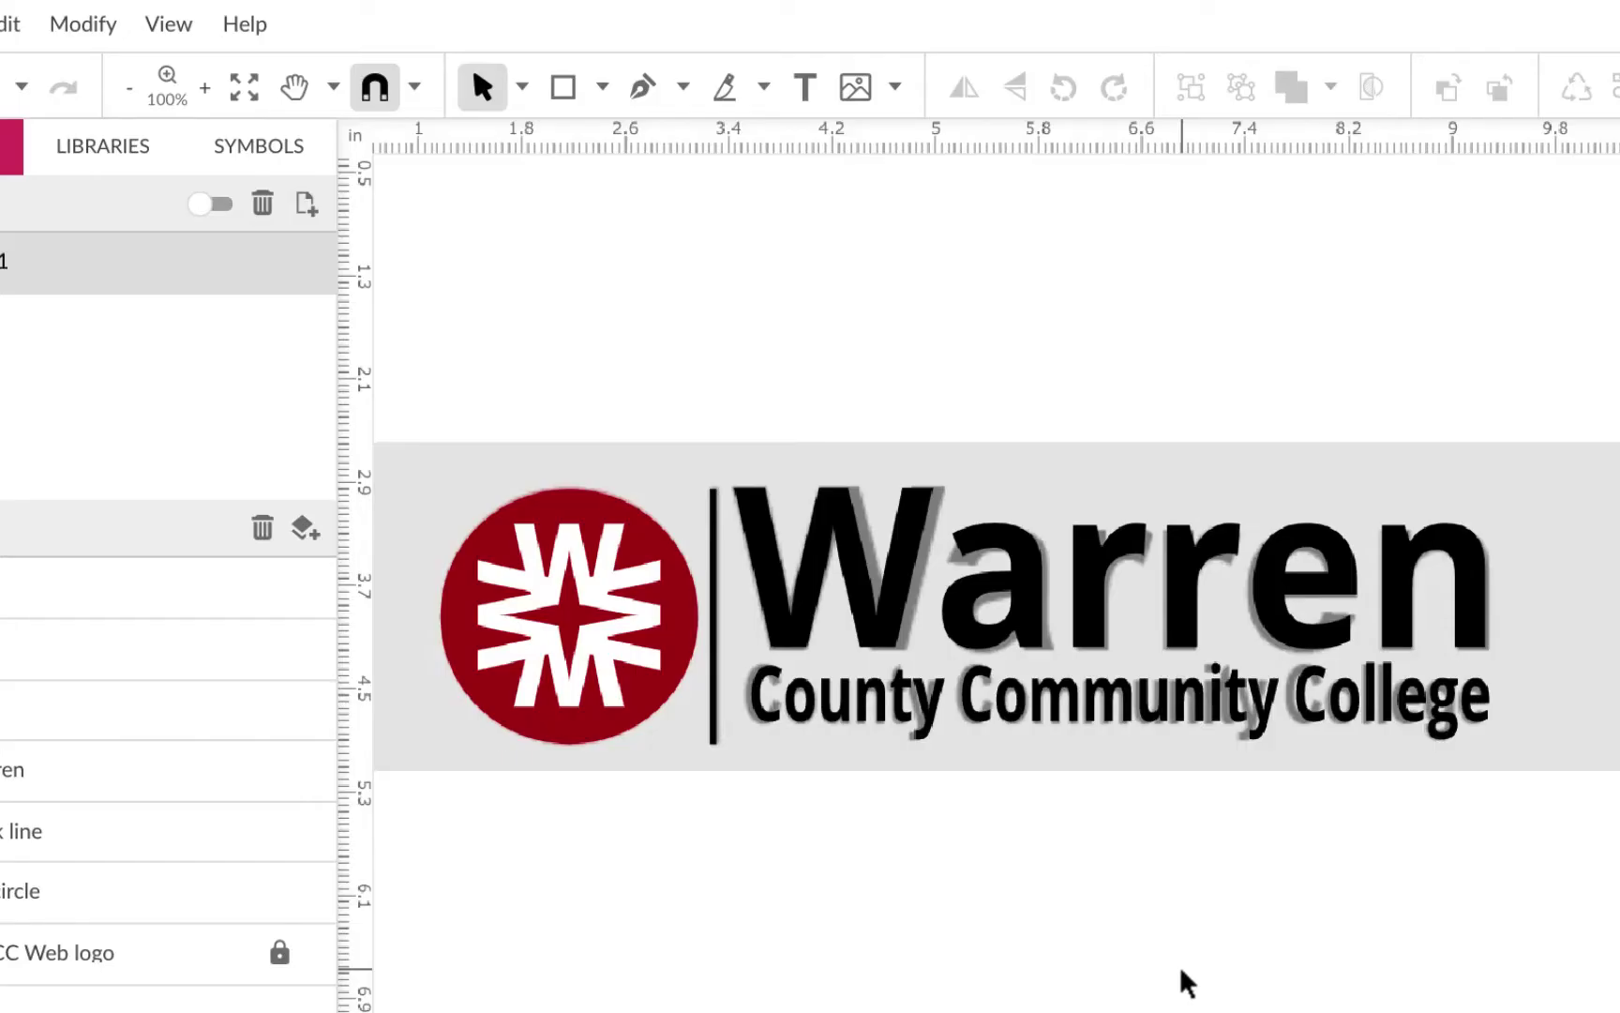
pyautogui.hscroll(-3, 1183, 977)
pyautogui.scroll(1, 1183, 977)
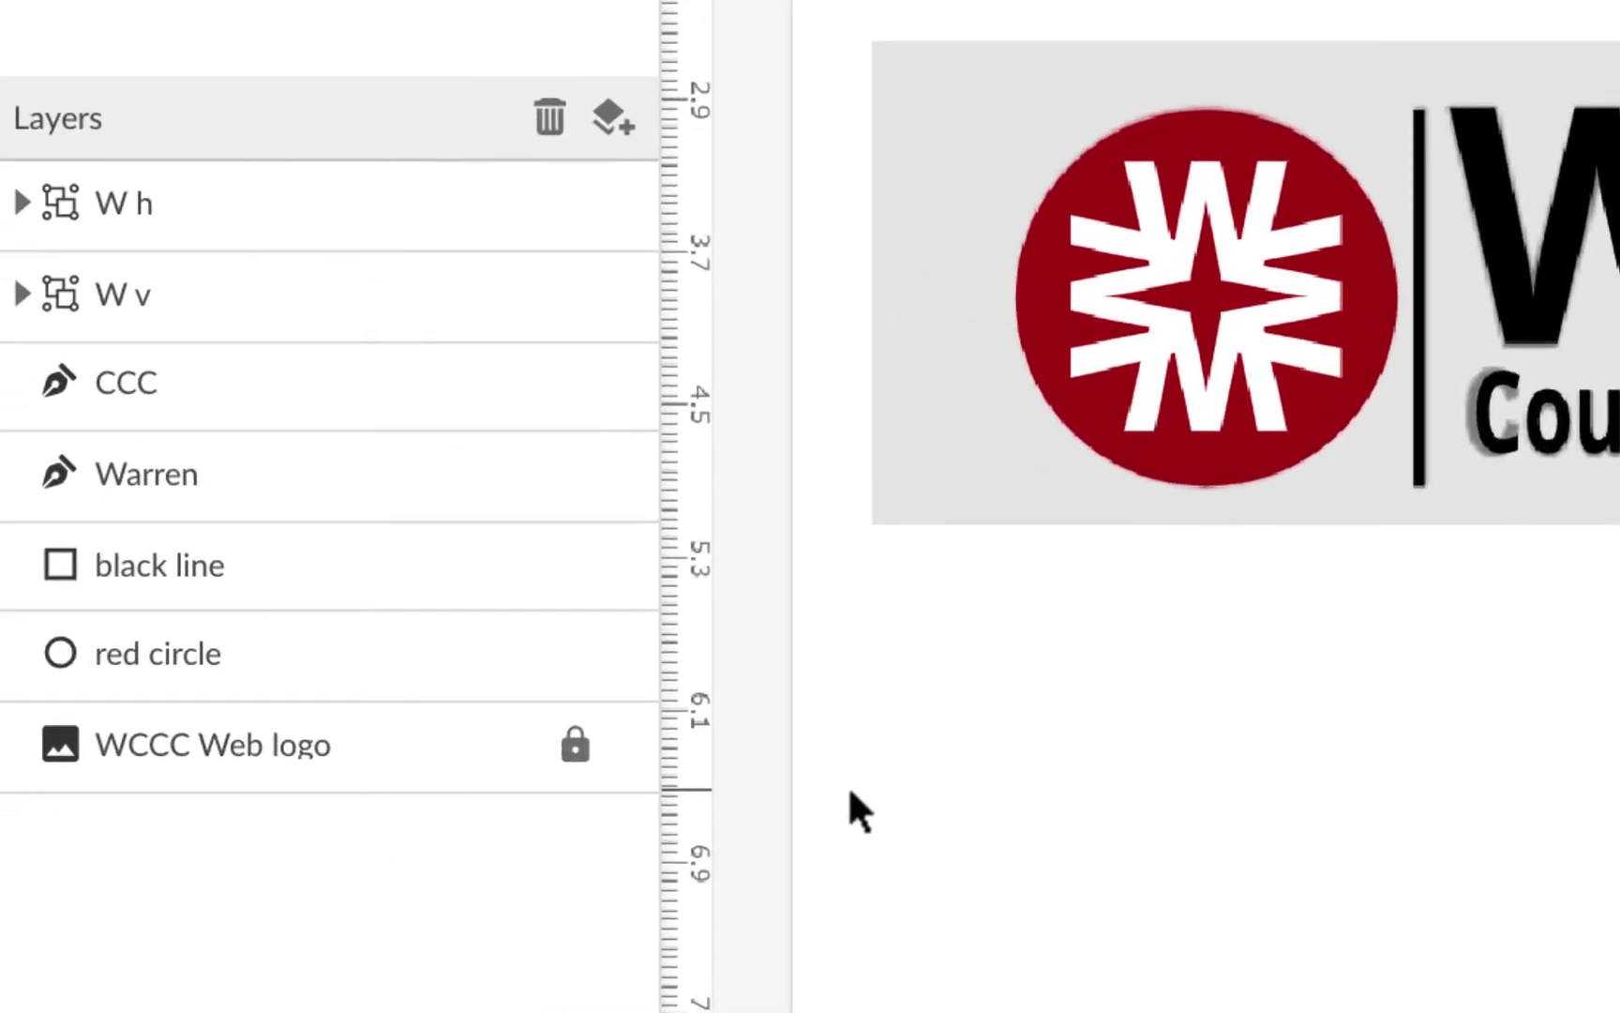
pyautogui.click(626, 745)
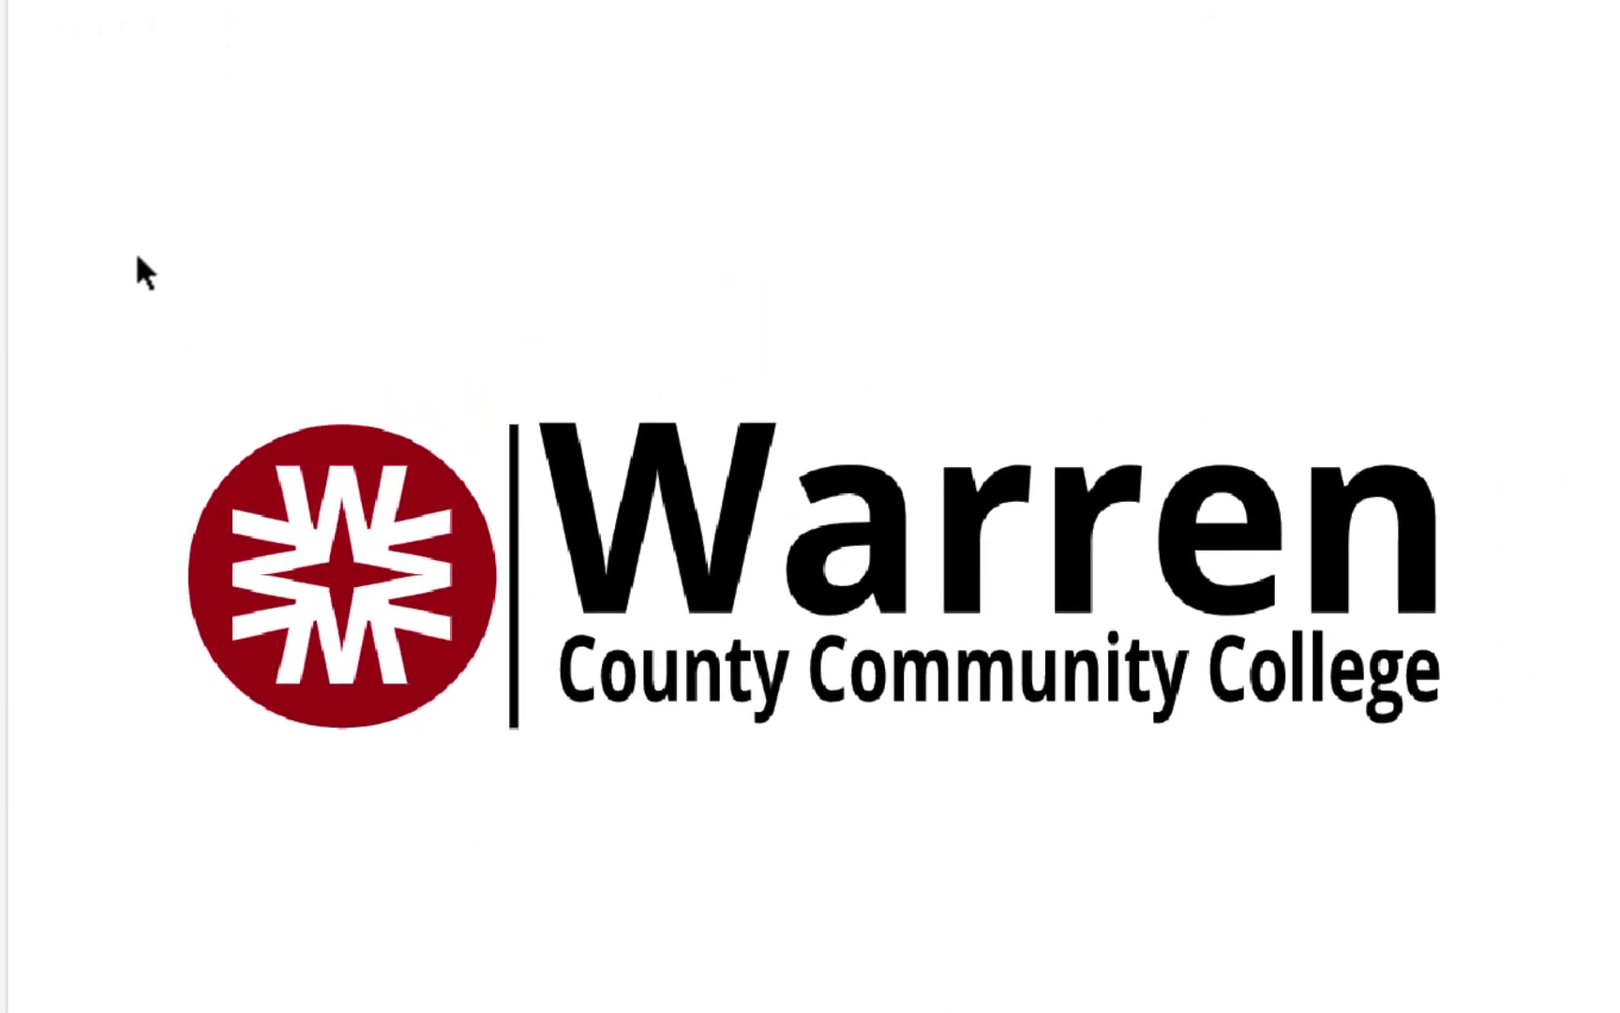
# Step: Select all the traced logo elements and group them, keeping the reference image hidden
pyautogui.moveTo(136, 255); pyautogui.dragTo(1547, 891)
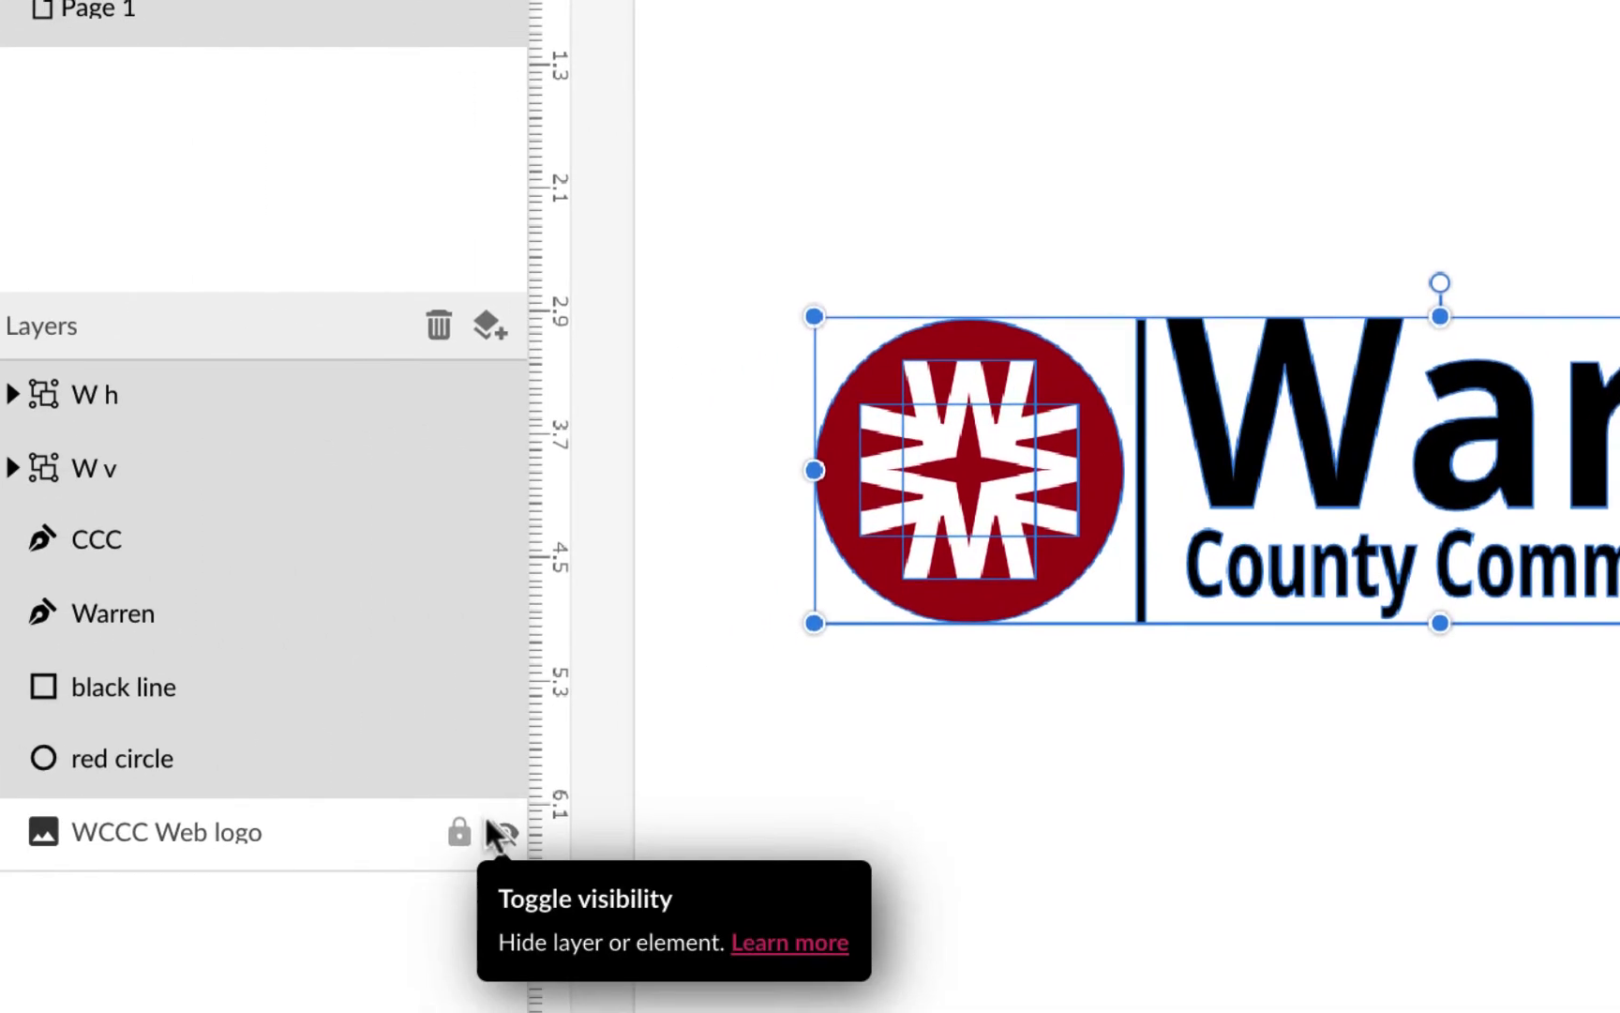
pyautogui.click(500, 834)
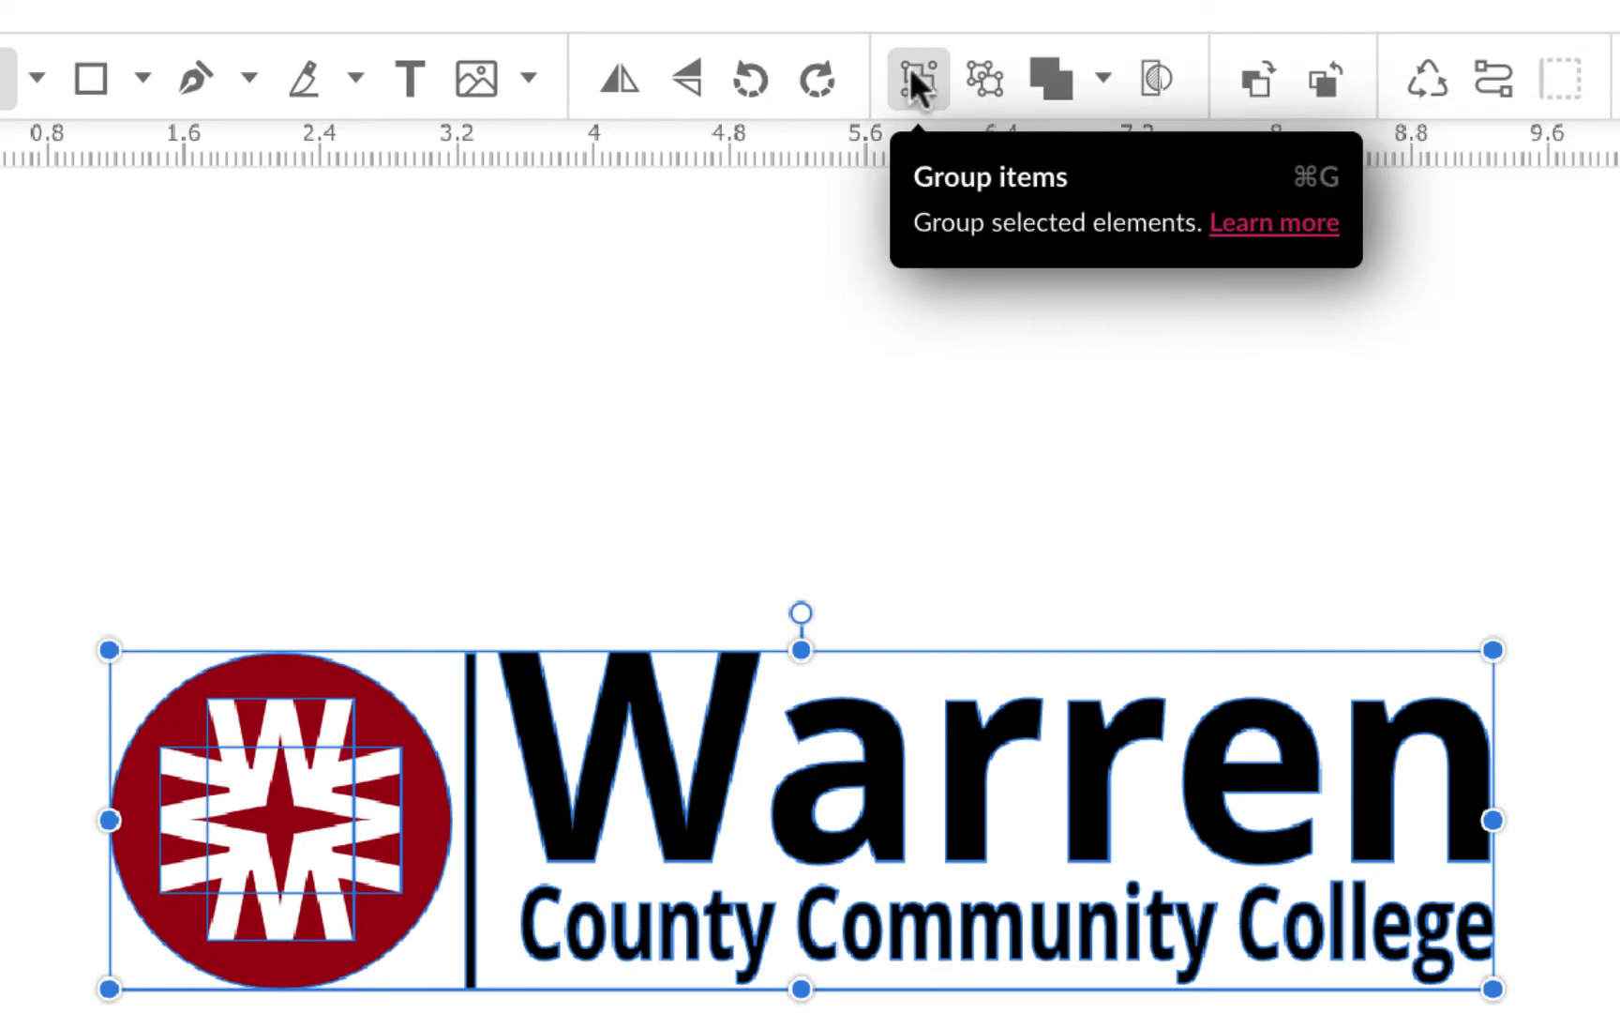
pyautogui.click(917, 81)
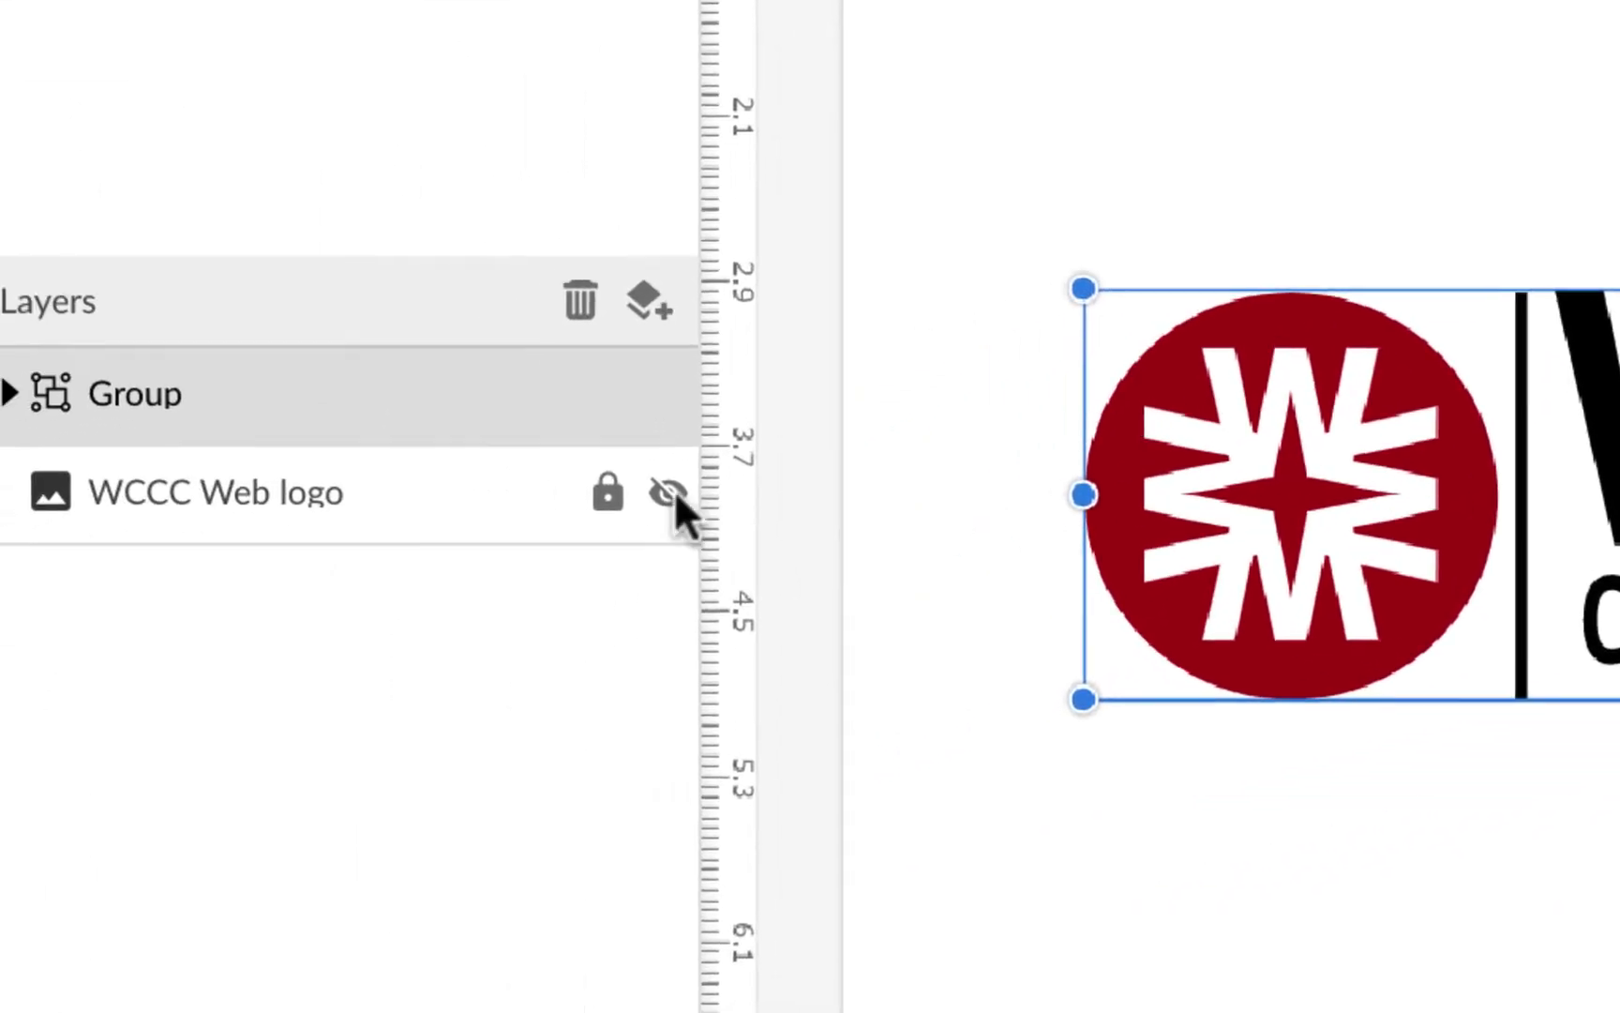
# Step: Rename the new logo group to "WCCC logo on white"
pyautogui.doubleClick(172, 388)
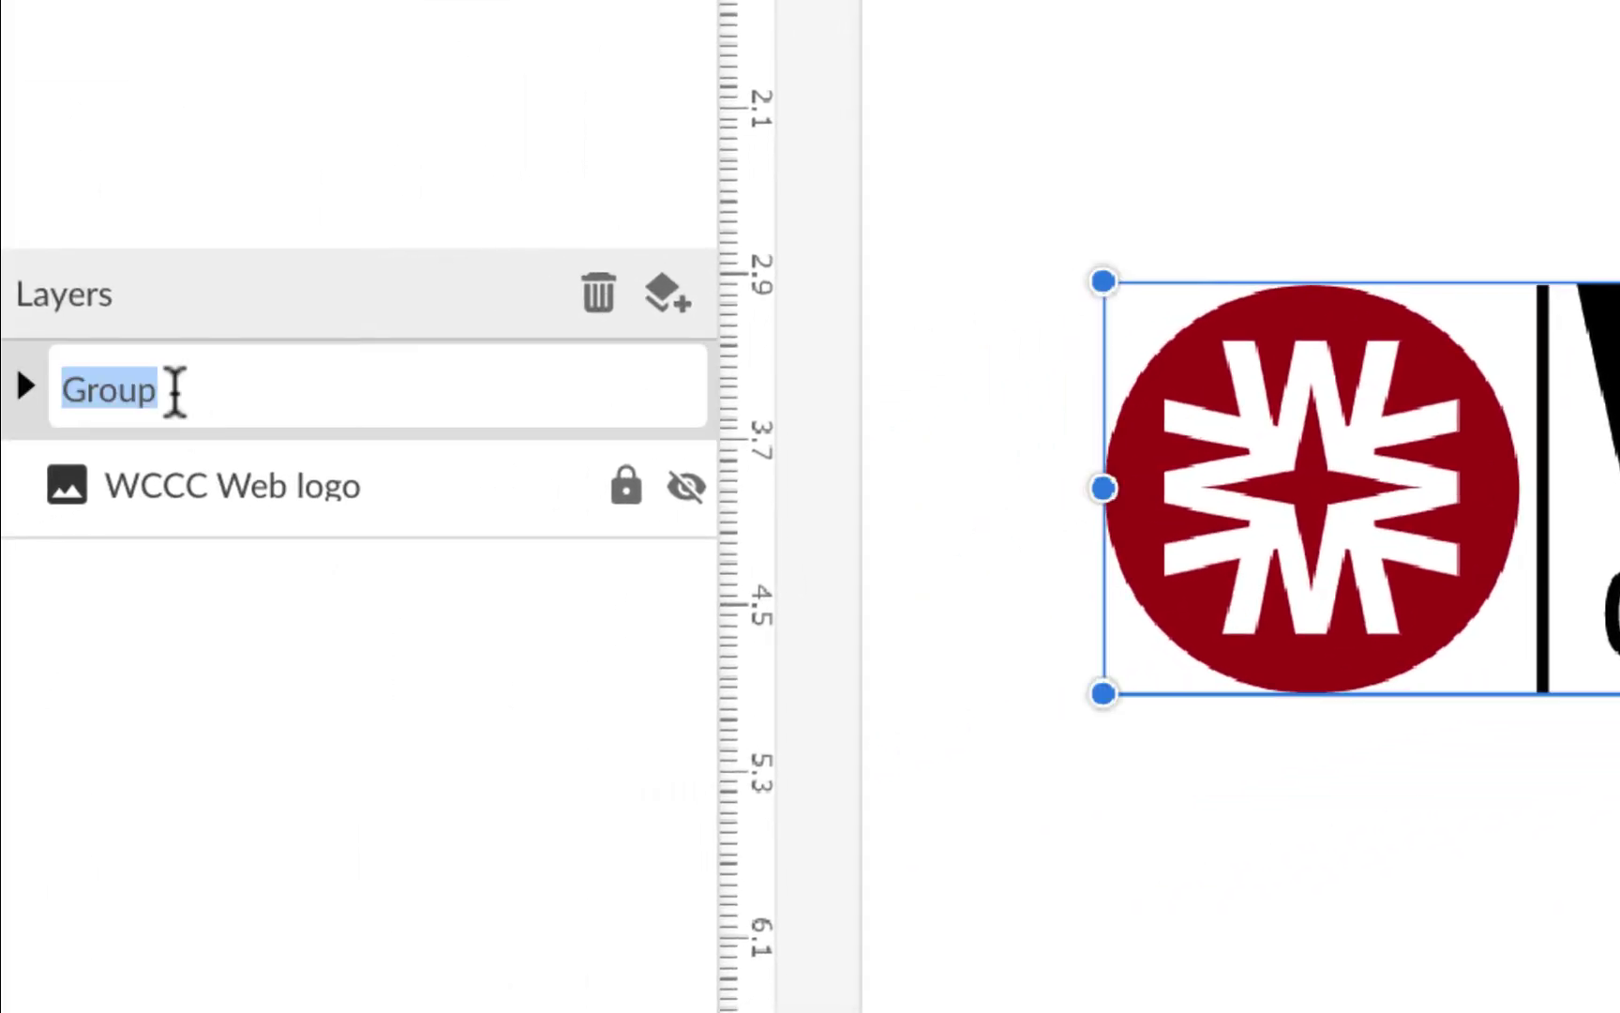
pyautogui.write('wccc l')
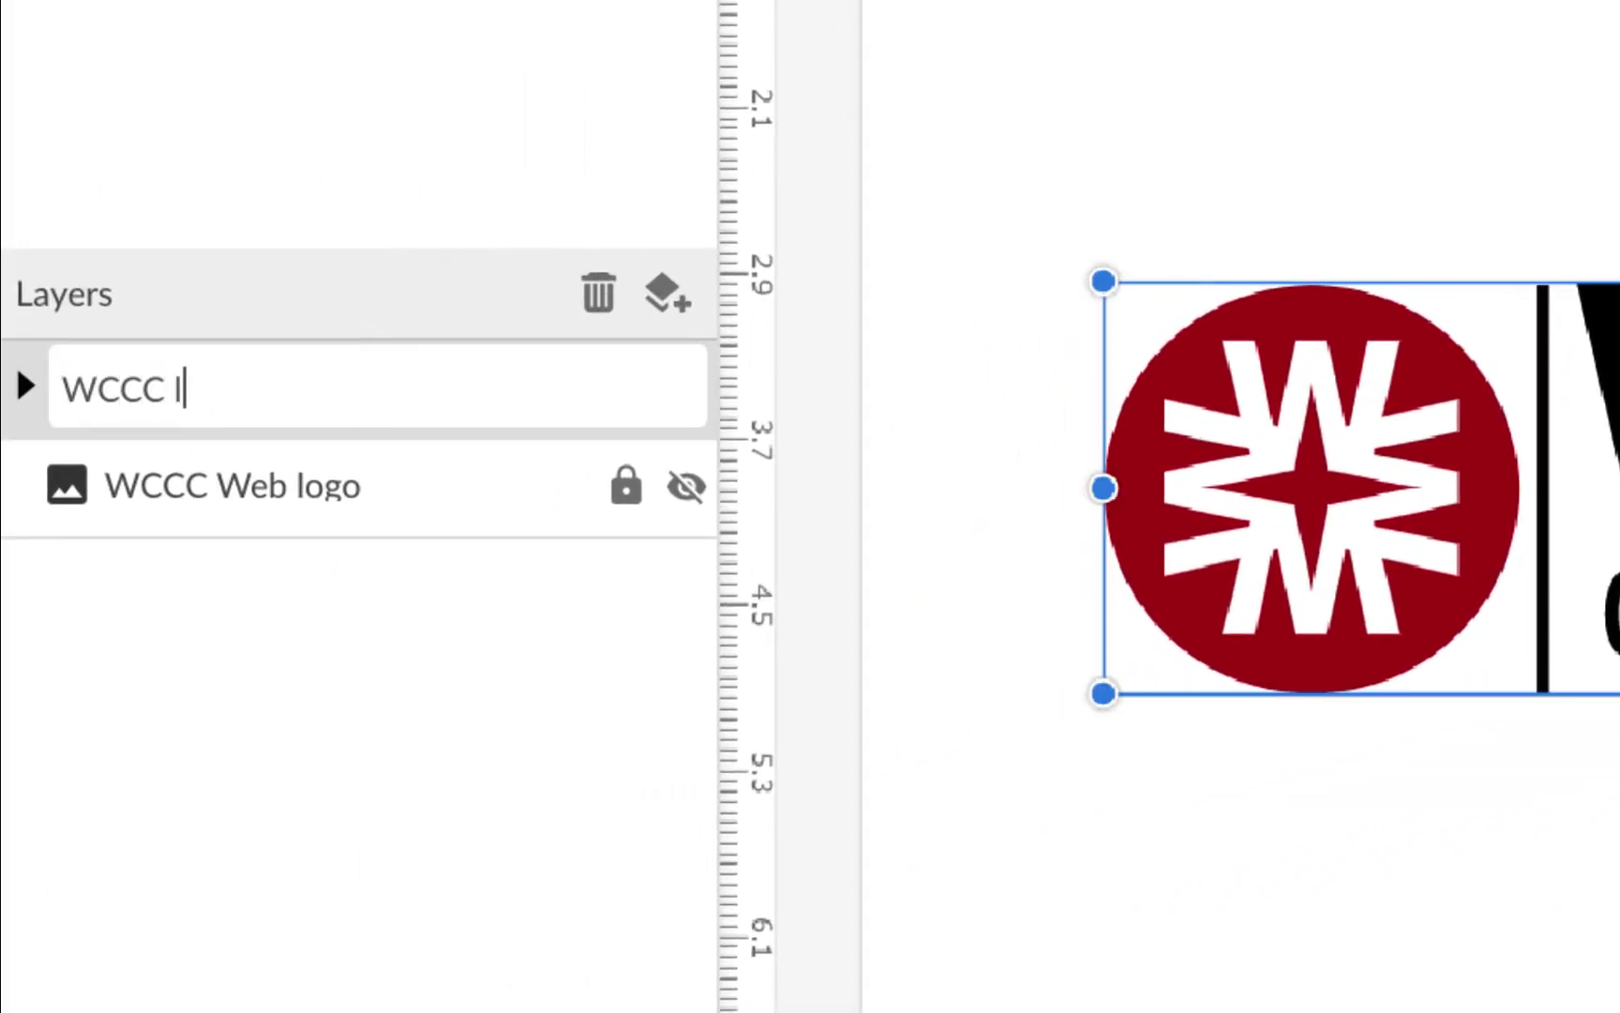
pyautogui.write('ogo on')
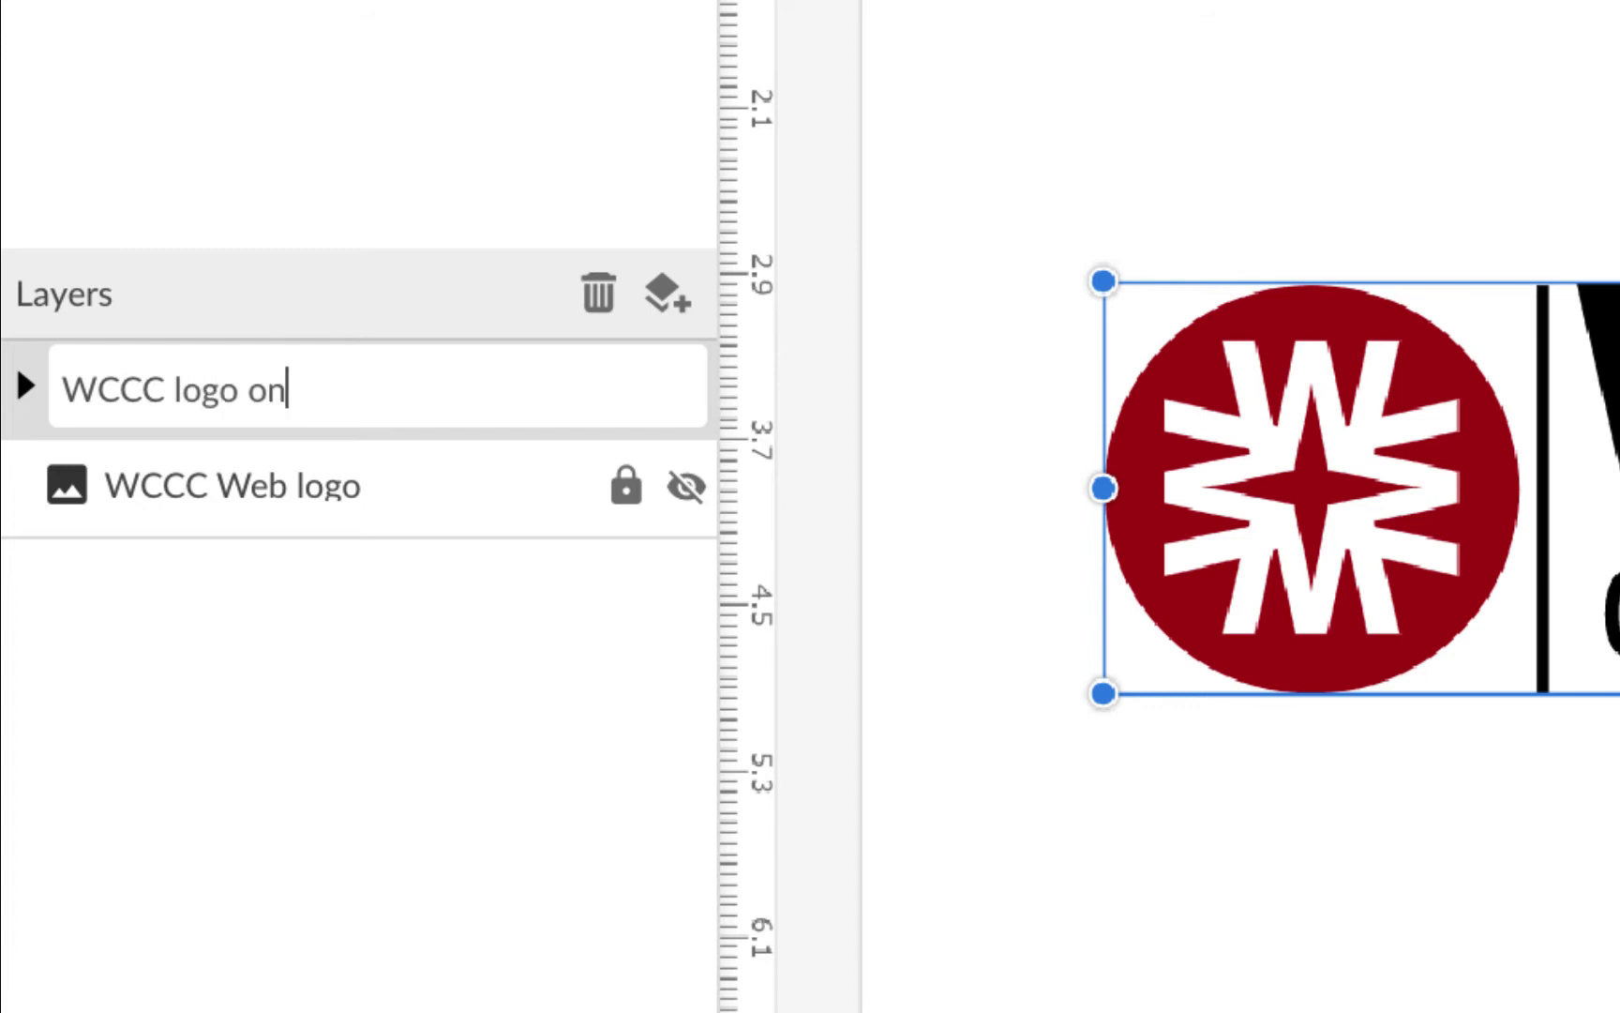
pyautogui.write(' whil')
pyautogui.write('te')
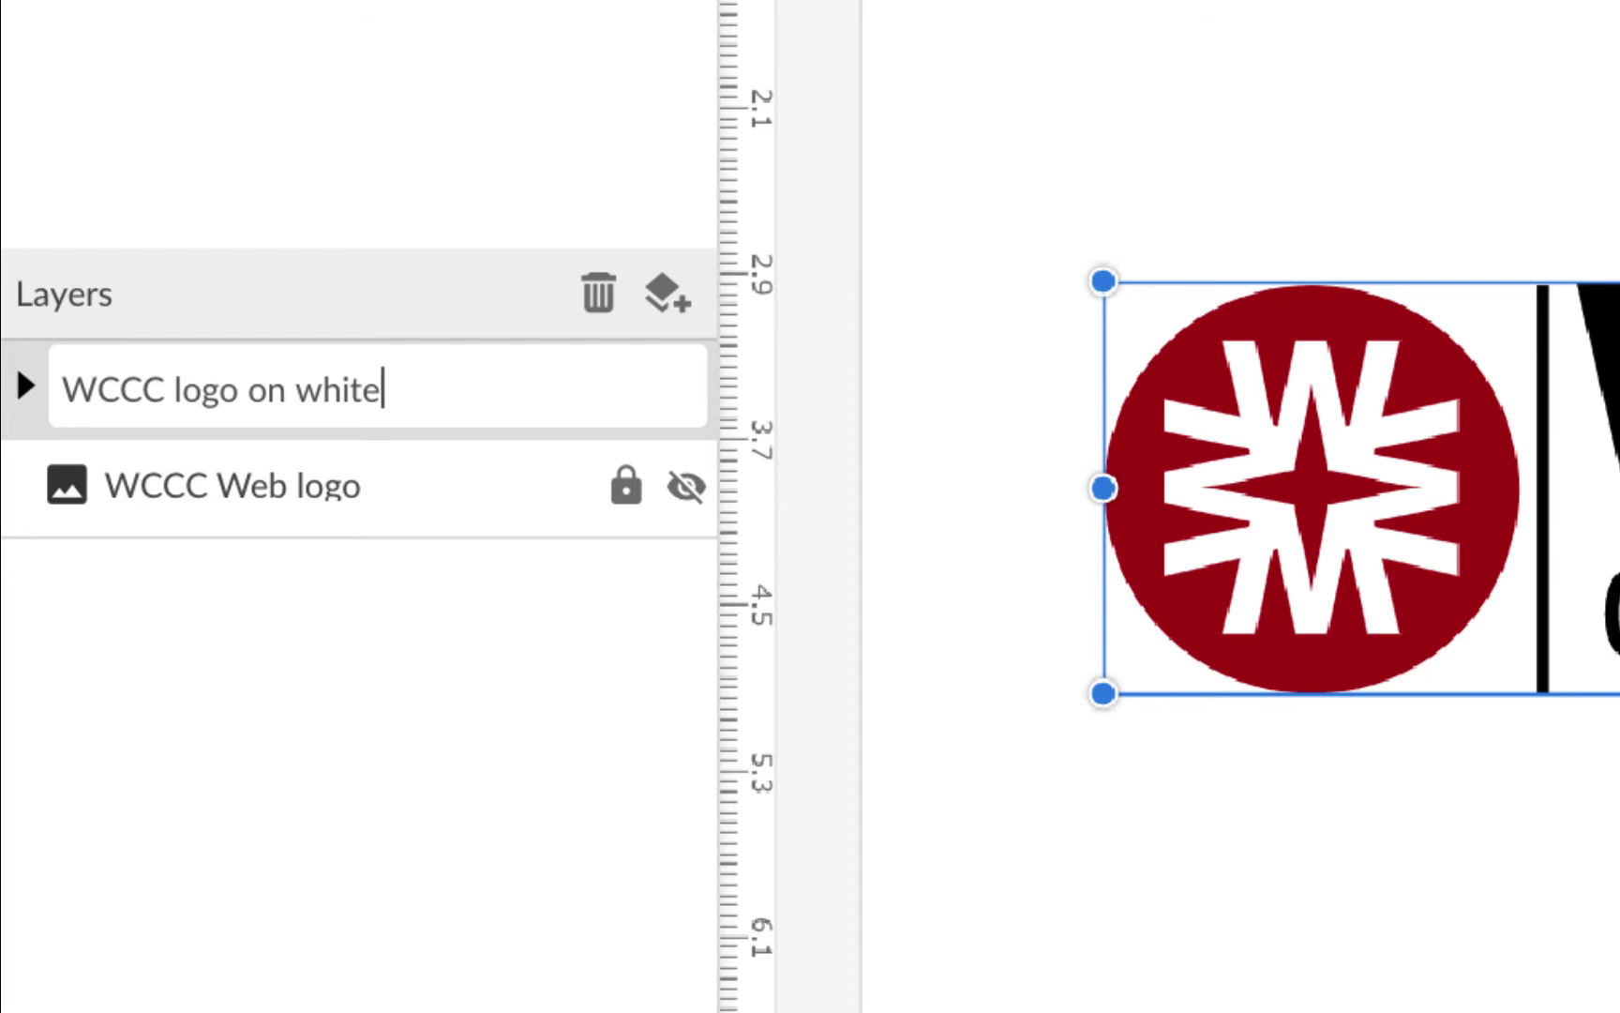
pyautogui.press('Return')
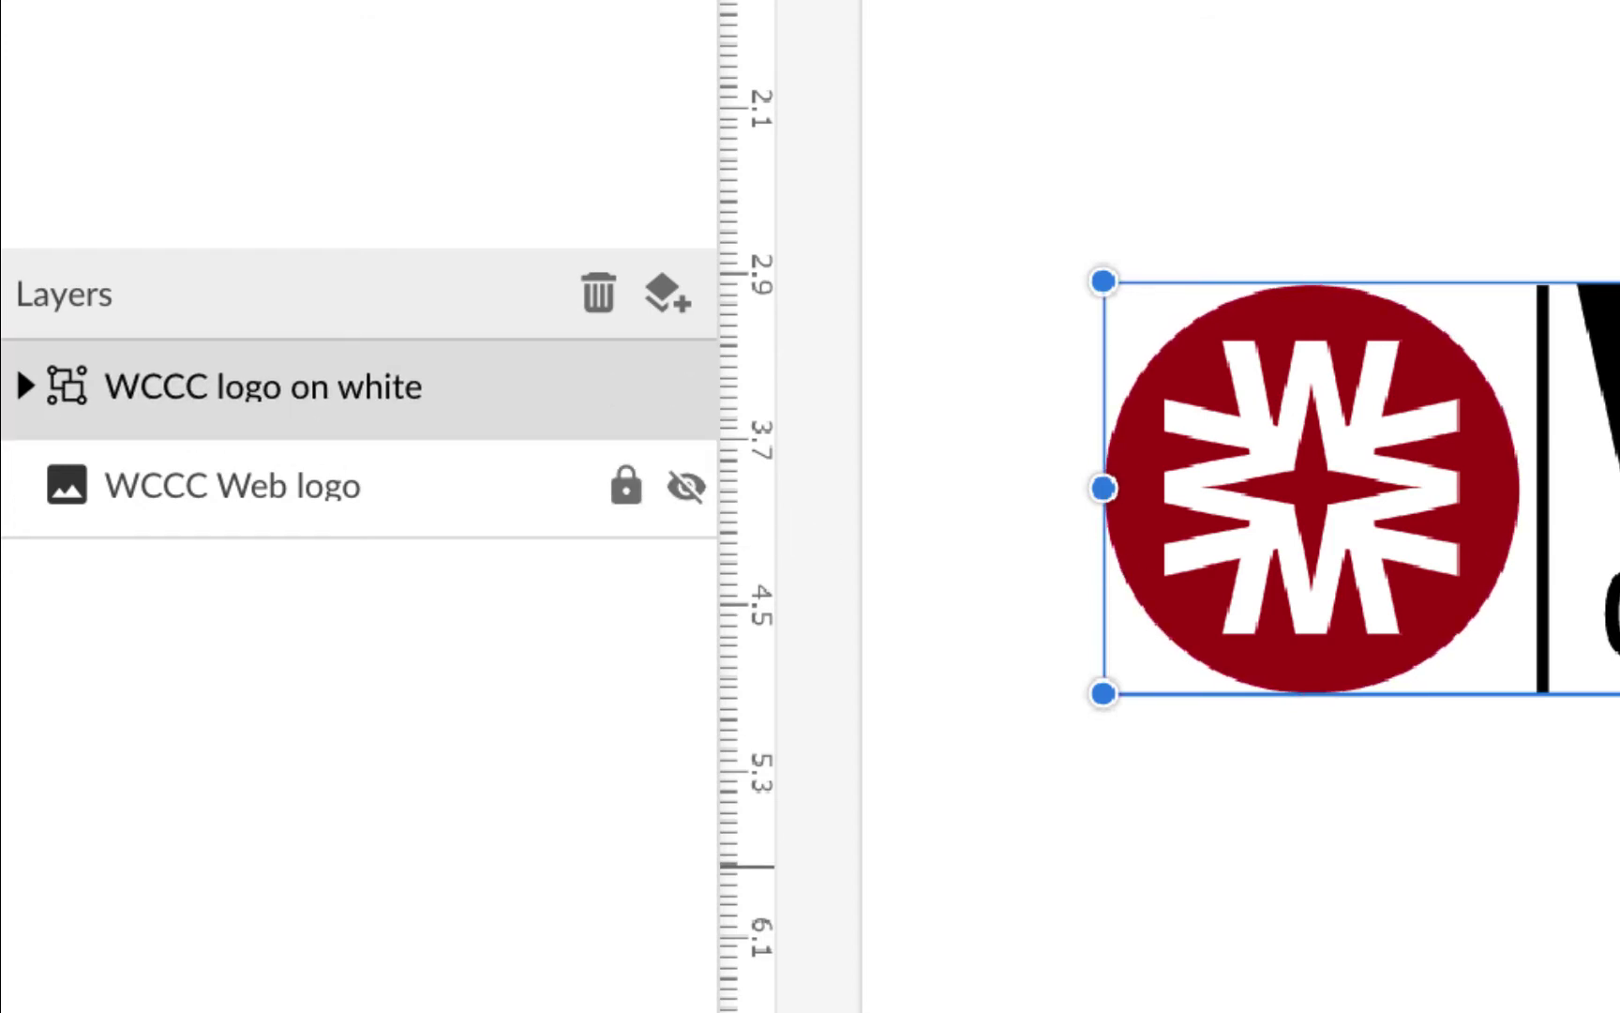
# Step: Draw a rectangle about 10.13 by 2.86 in across the page below the logo and fill it with black (#000000)
pyautogui.scroll(-5, 1170, 506)
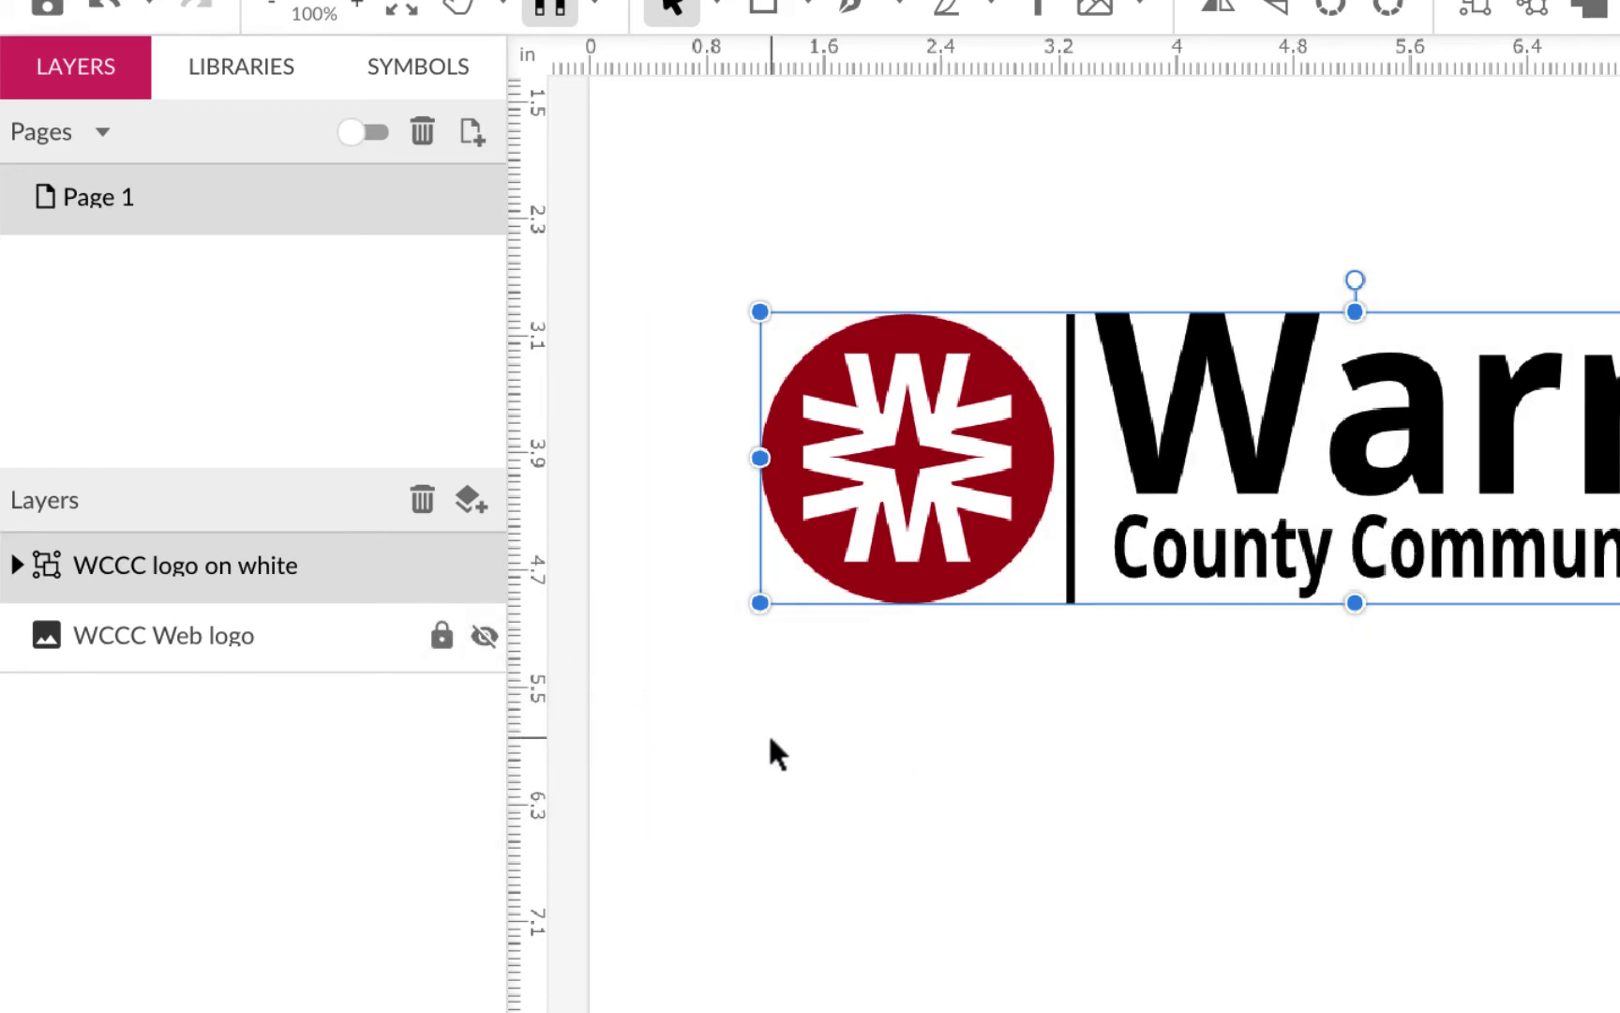
pyautogui.click(815, 761)
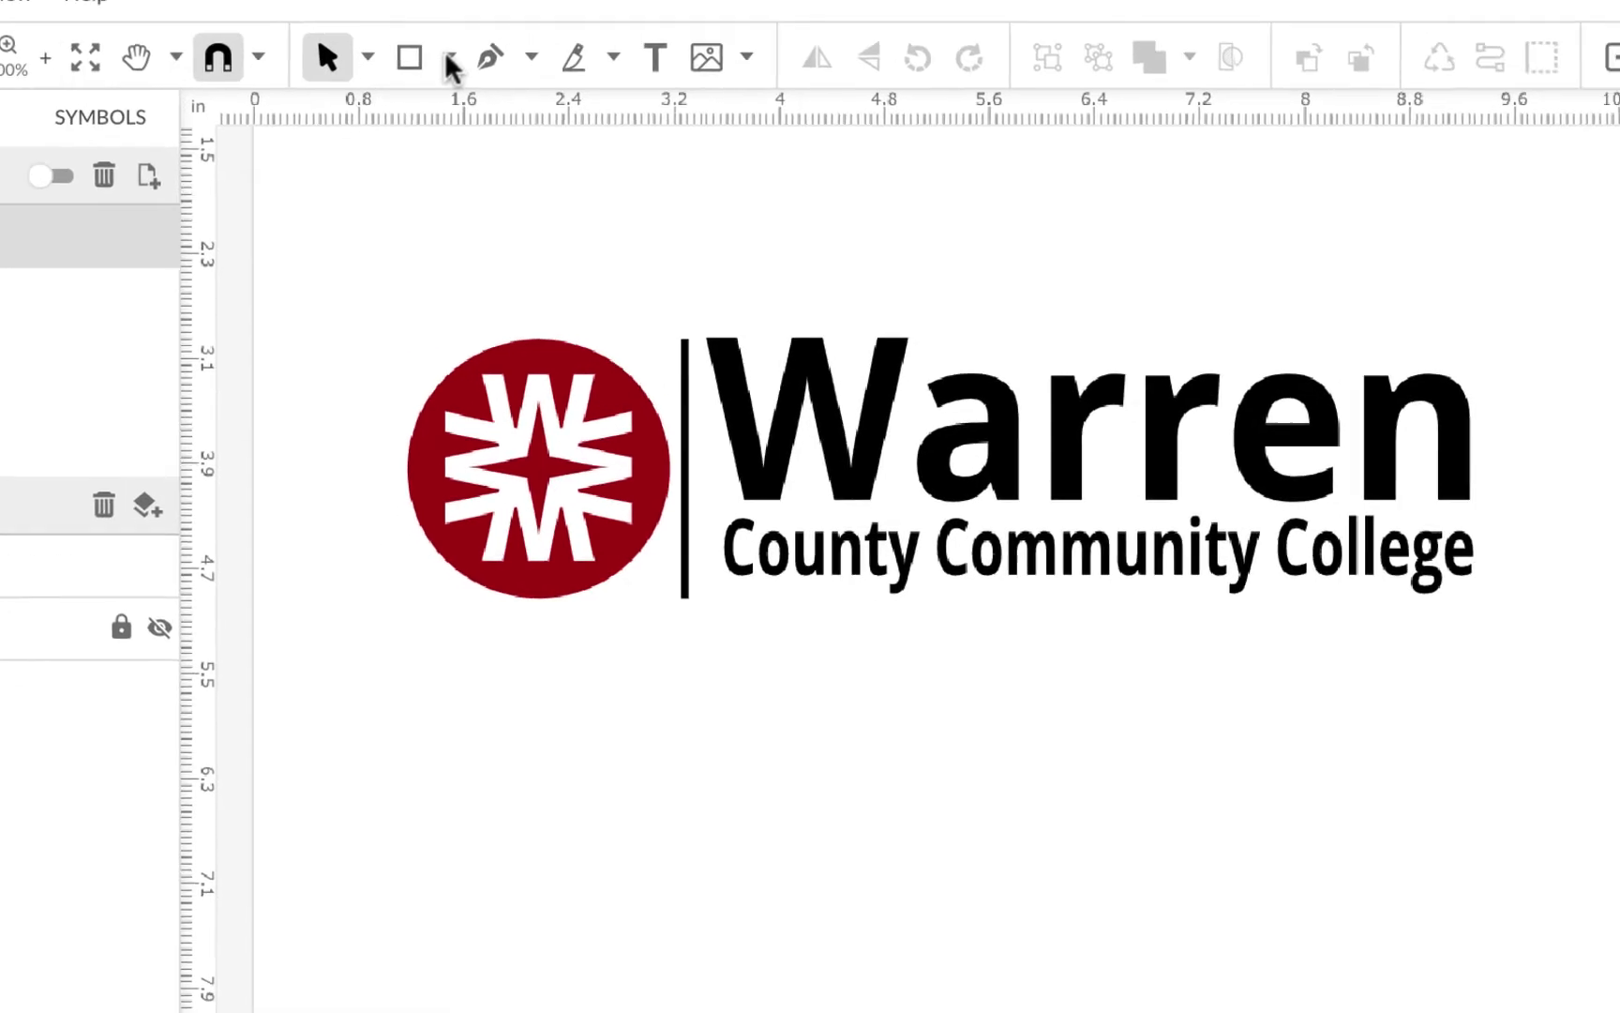
pyautogui.click(449, 57)
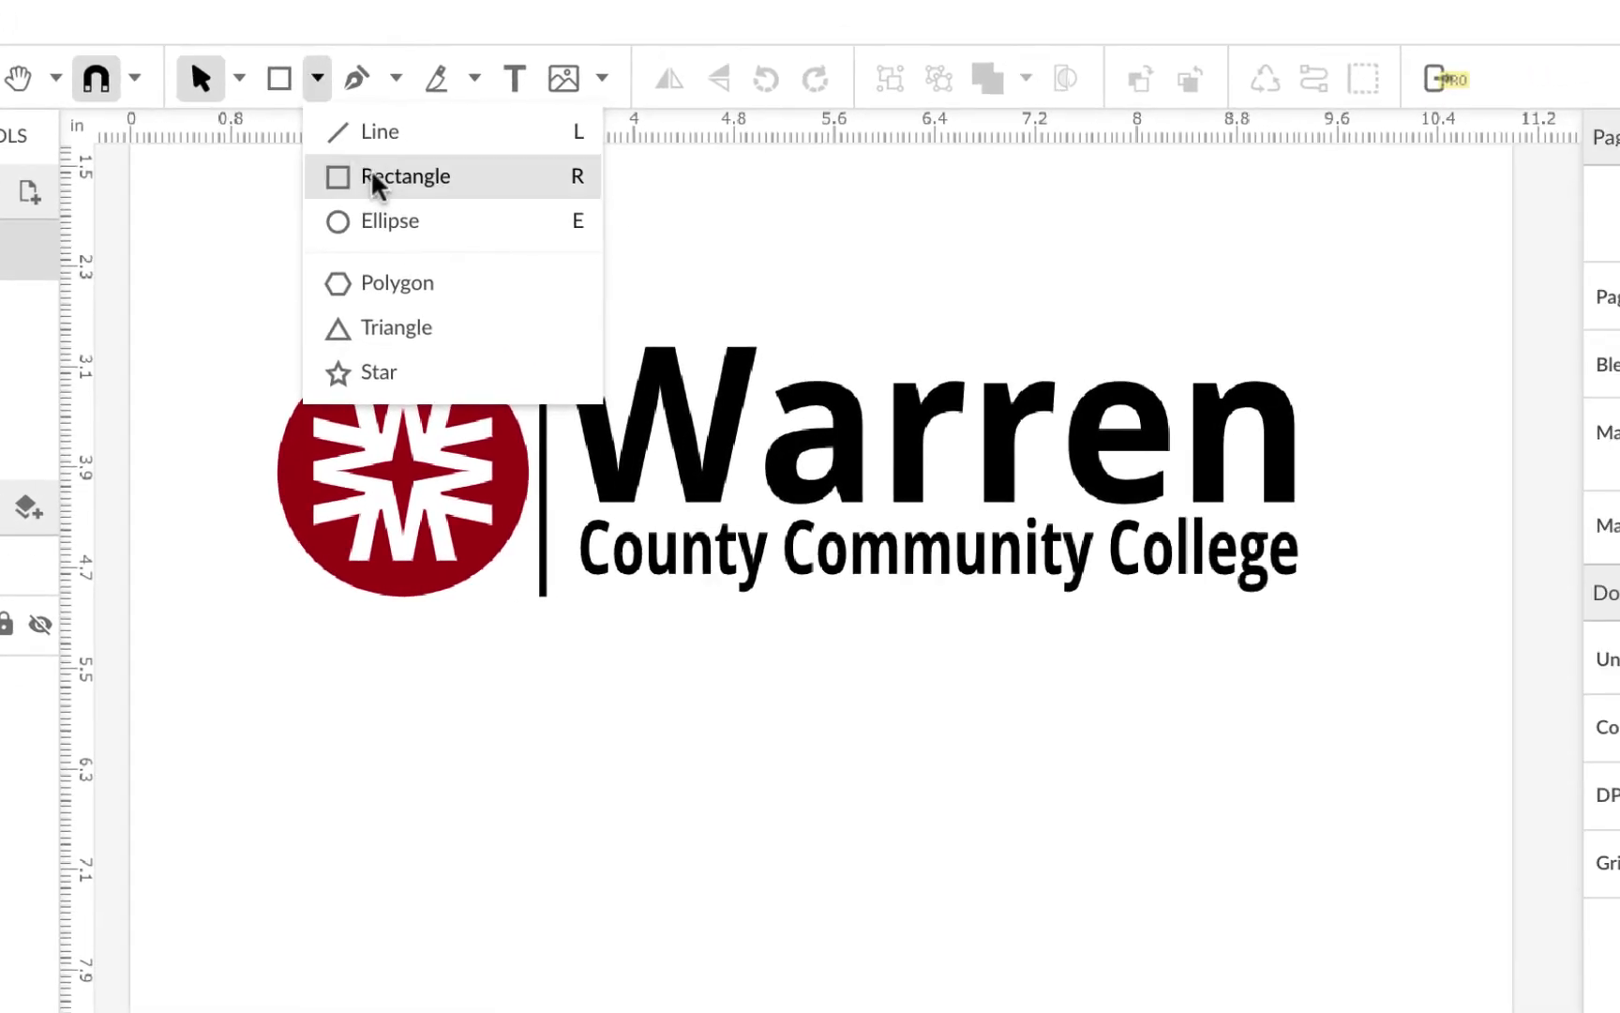
pyautogui.click(505, 155)
pyautogui.moveTo(214, 640); pyautogui.dragTo(1488, 996)
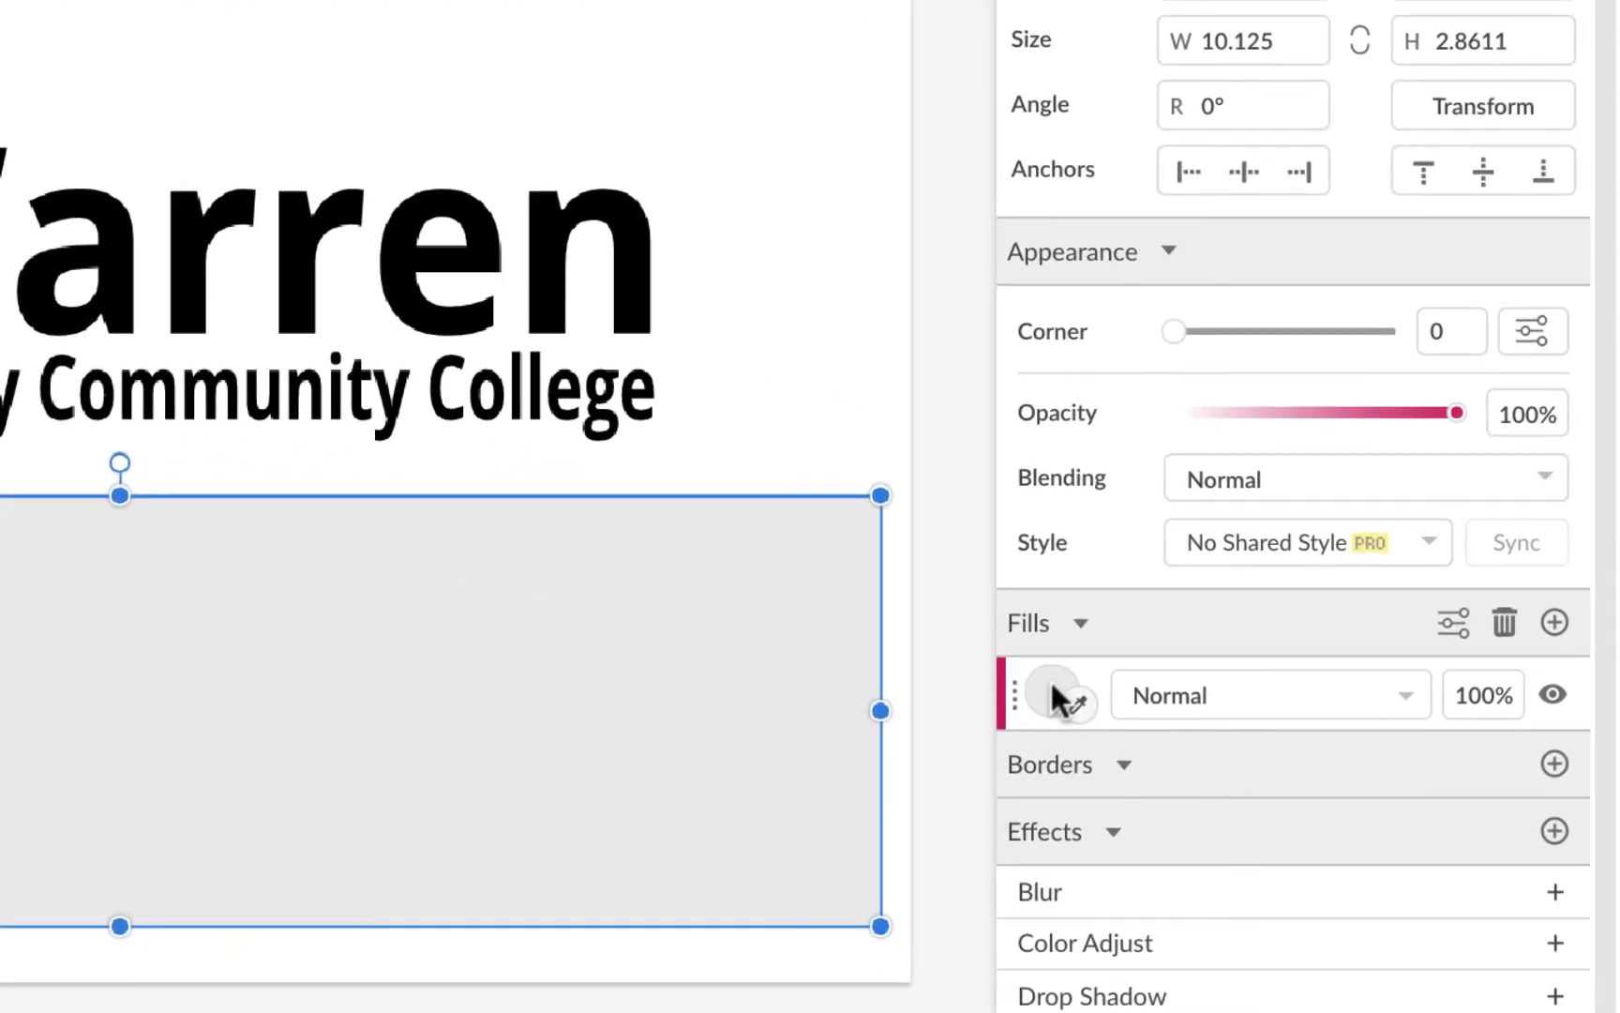
pyautogui.click(1611, 803)
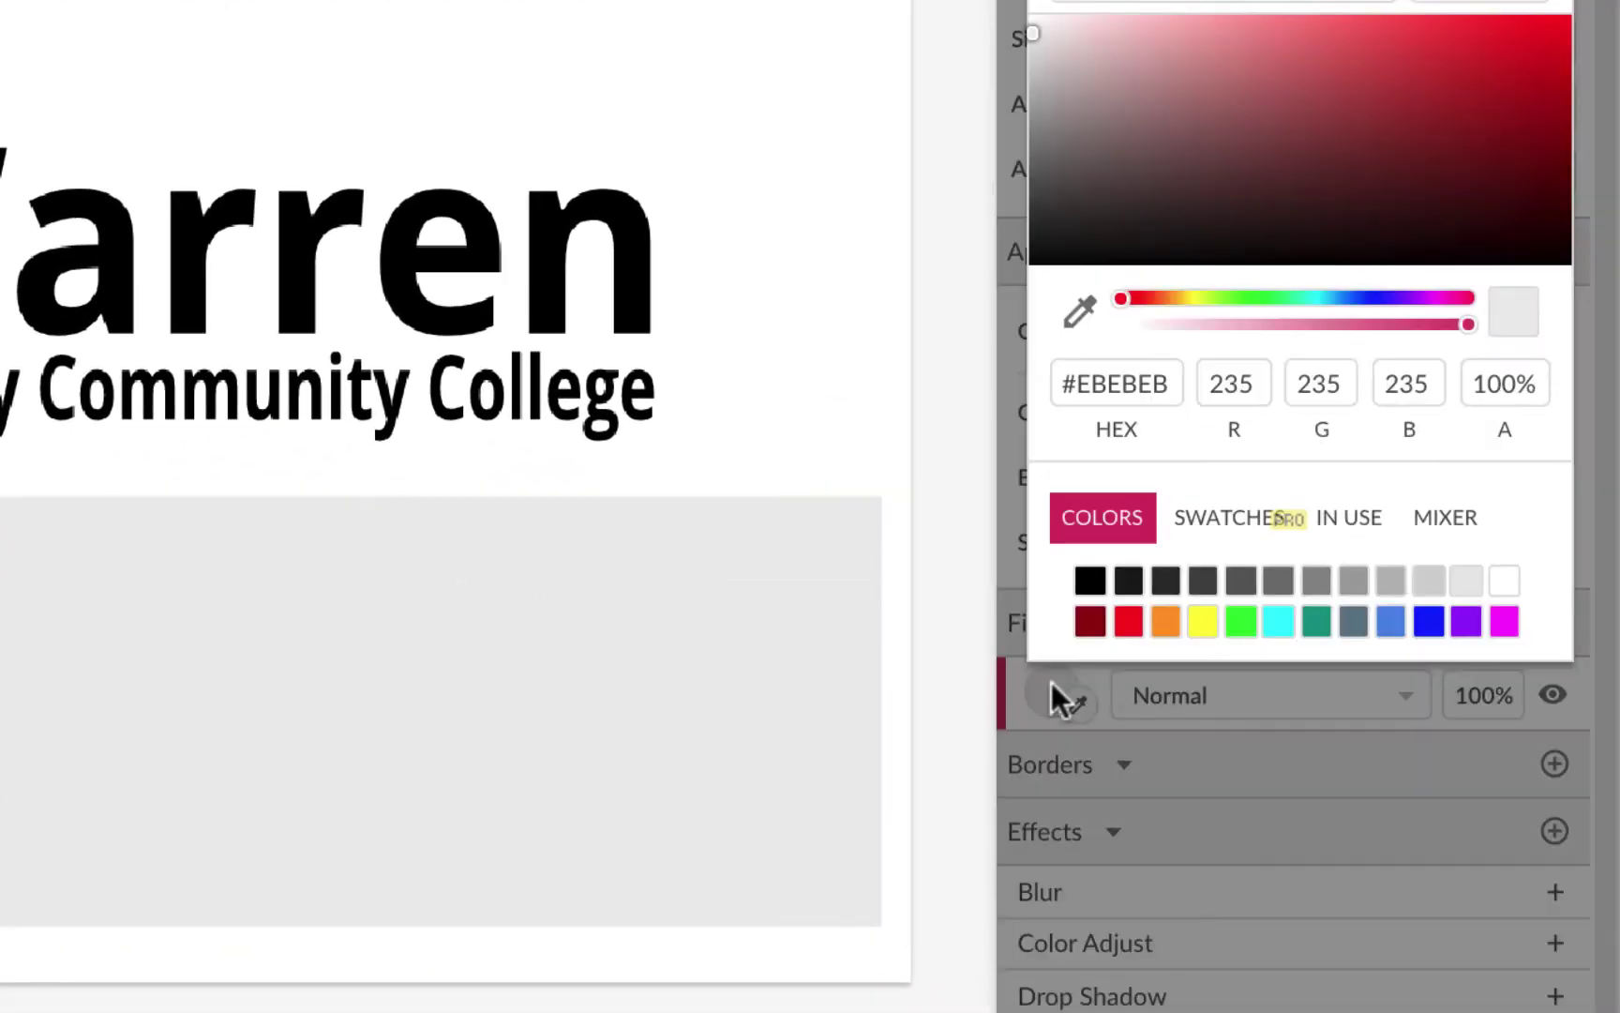
pyautogui.click(1089, 581)
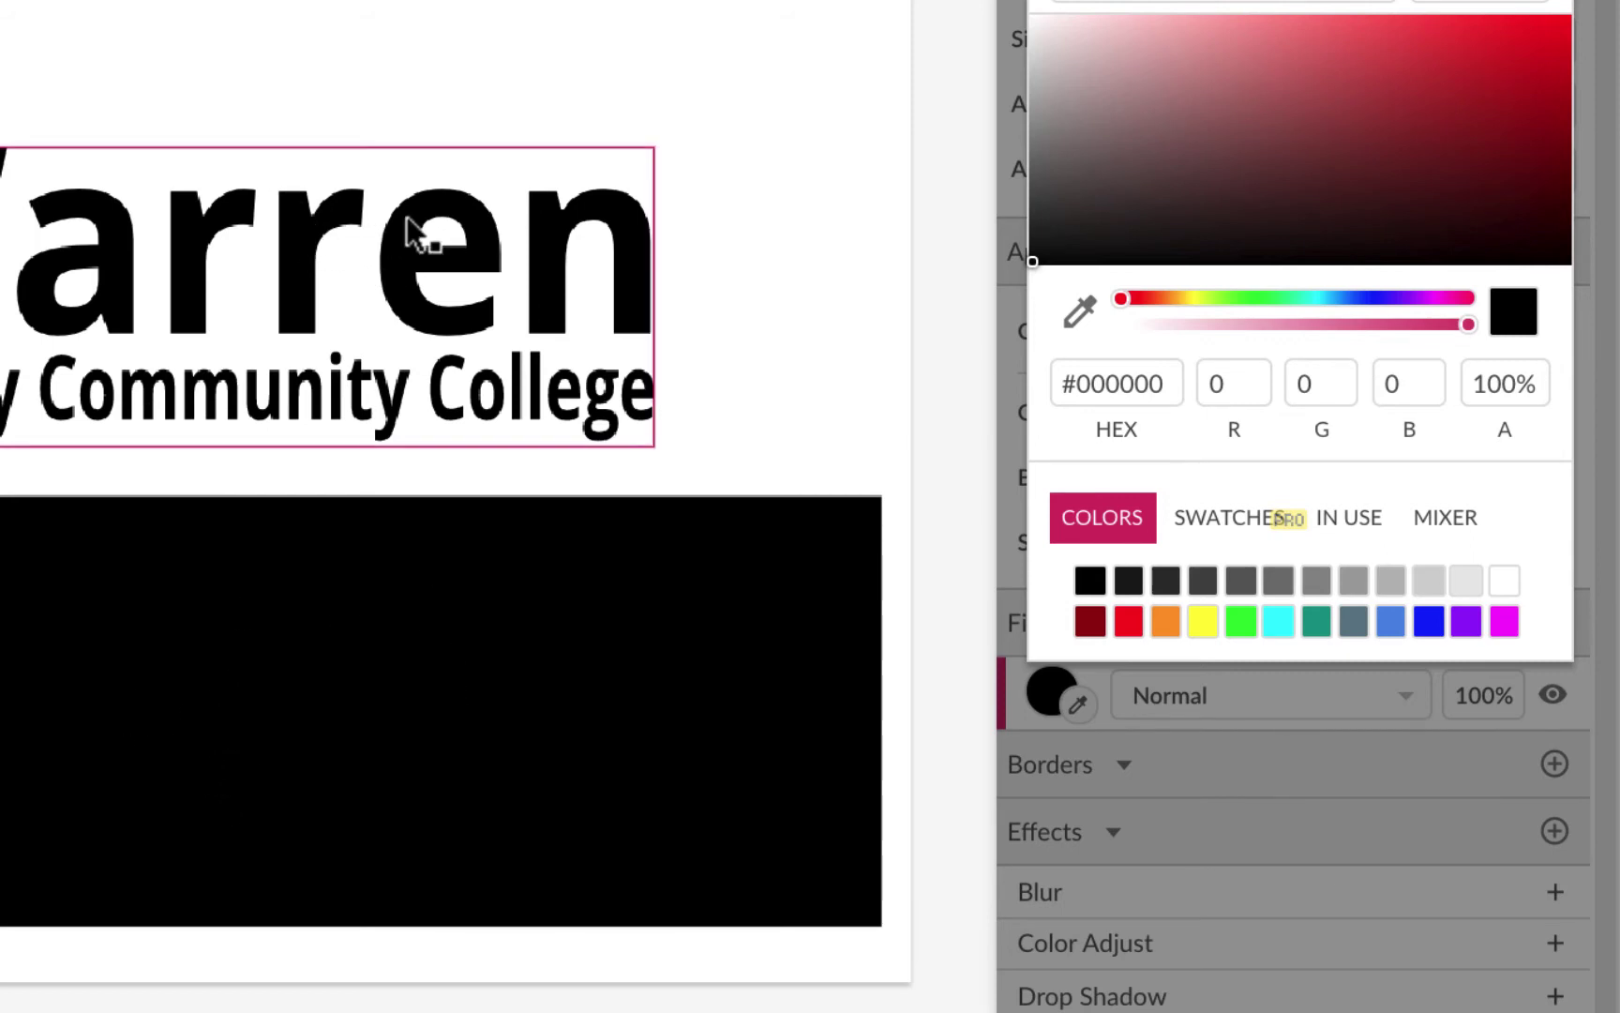
# Step: Set the page's opacity to 0% so its background is transparent
pyautogui.scroll(3, 406, 216)
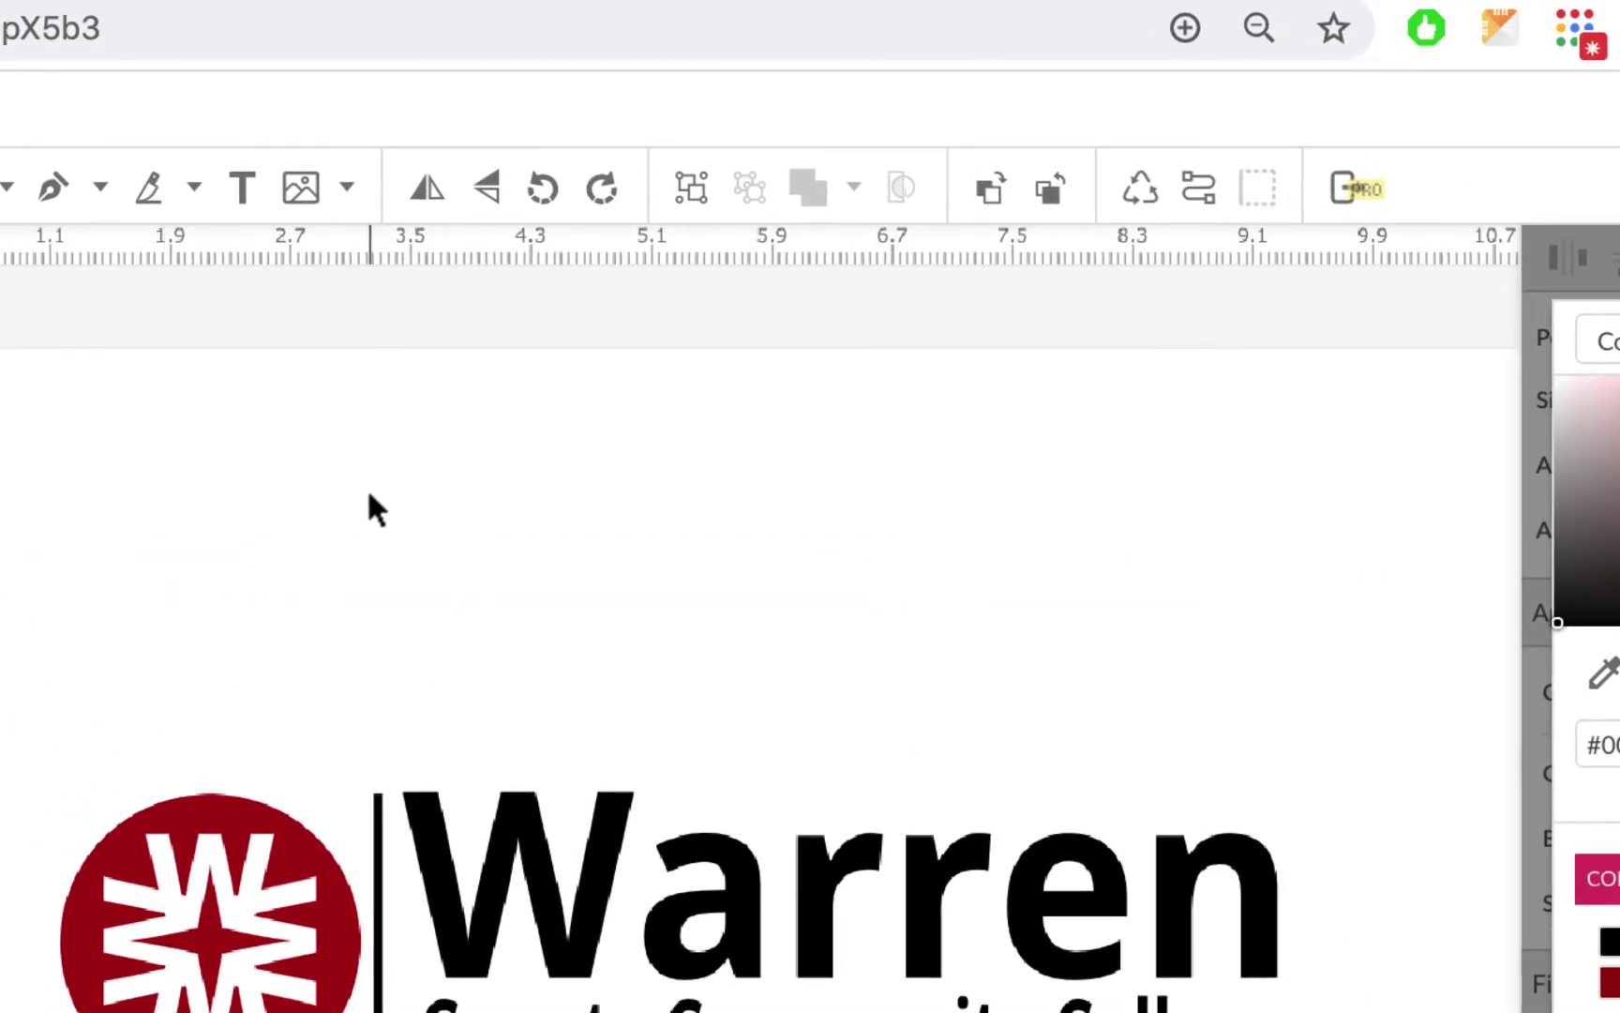
pyautogui.click(357, 507)
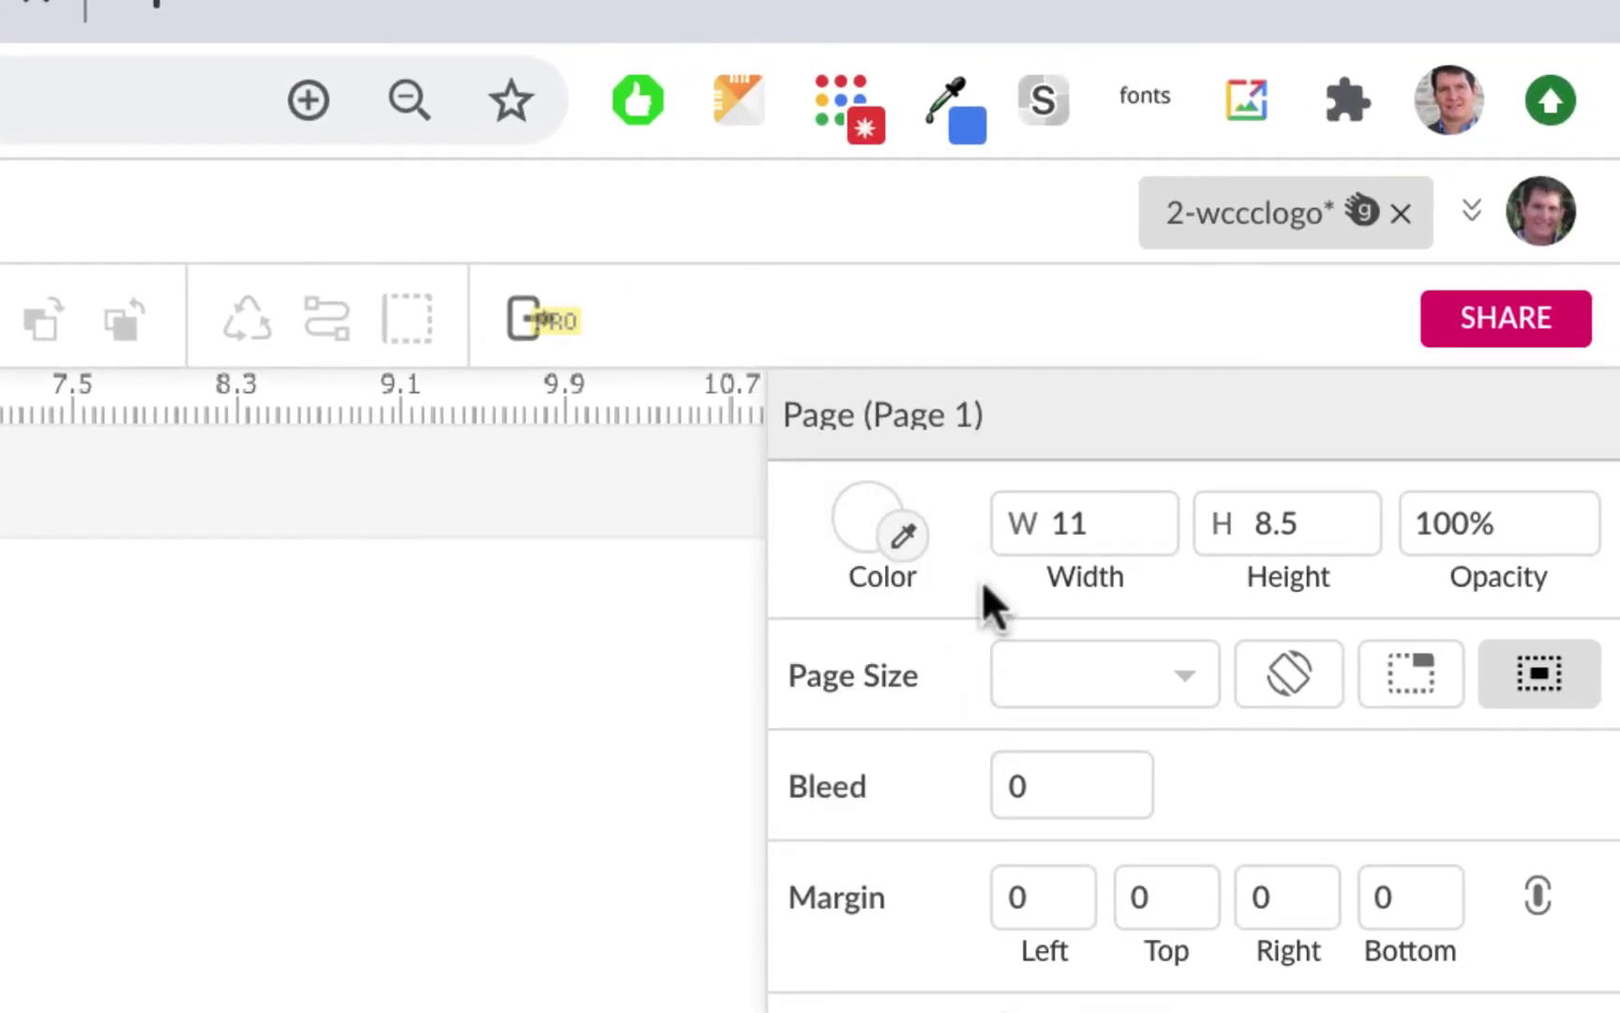
pyautogui.moveTo(1418, 549); pyautogui.dragTo(1490, 922)
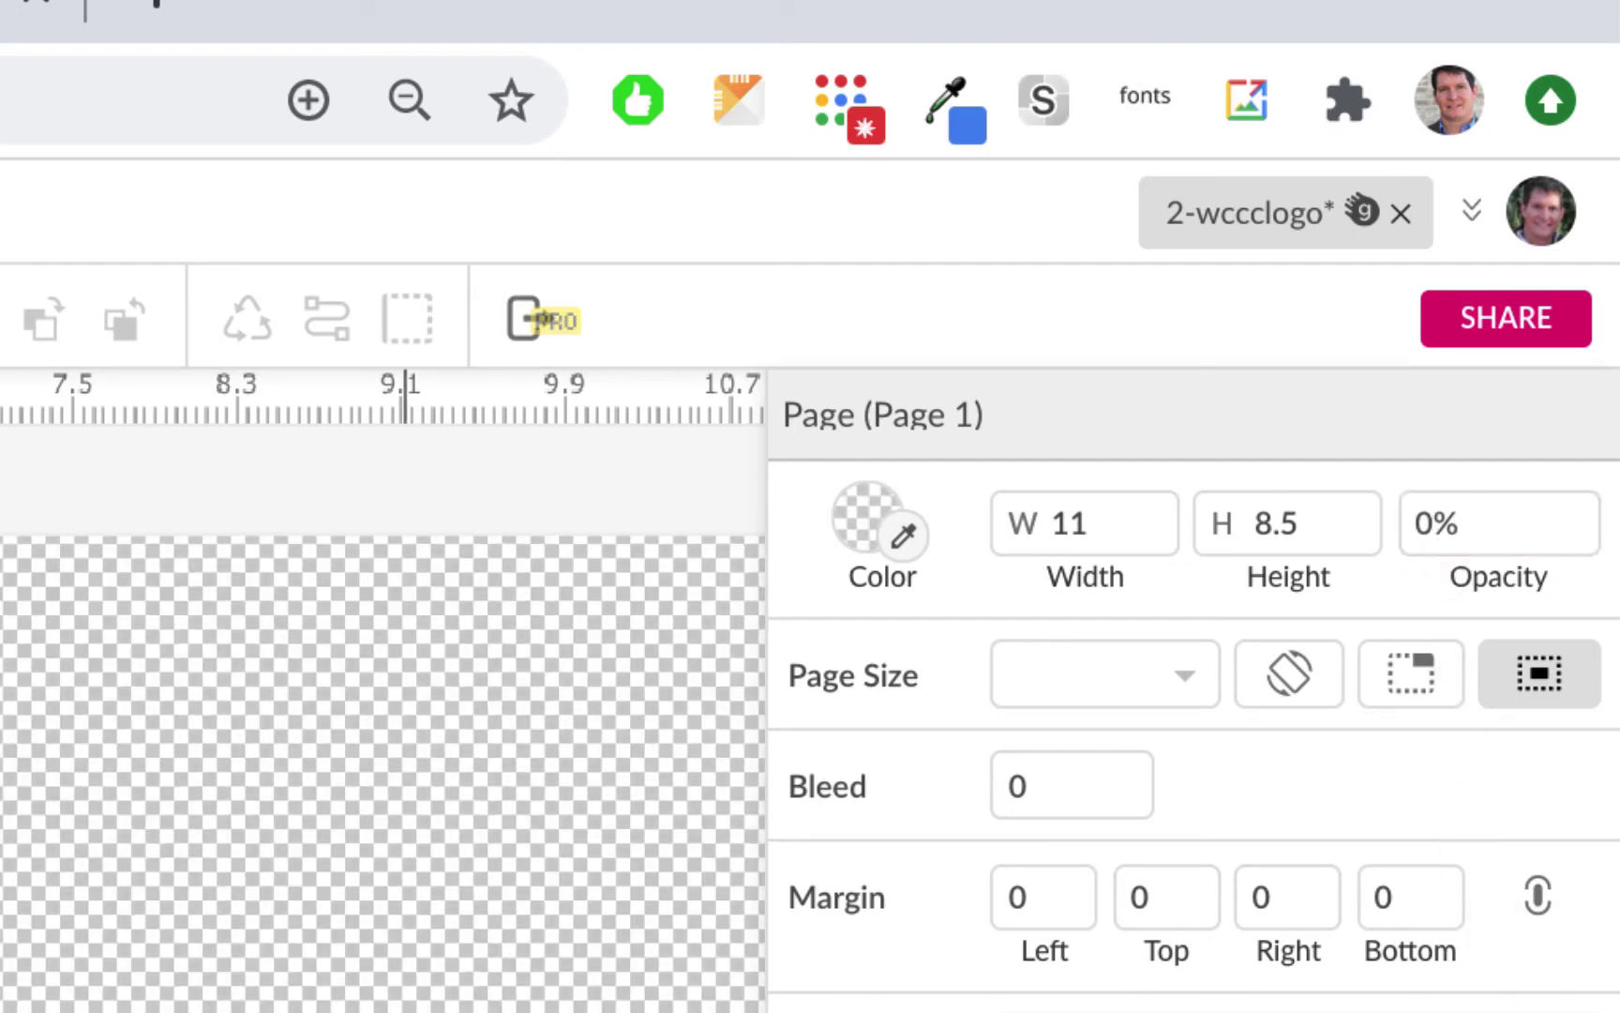
pyautogui.hscroll(3, 1081, 562)
pyautogui.scroll(-2, 1082, 563)
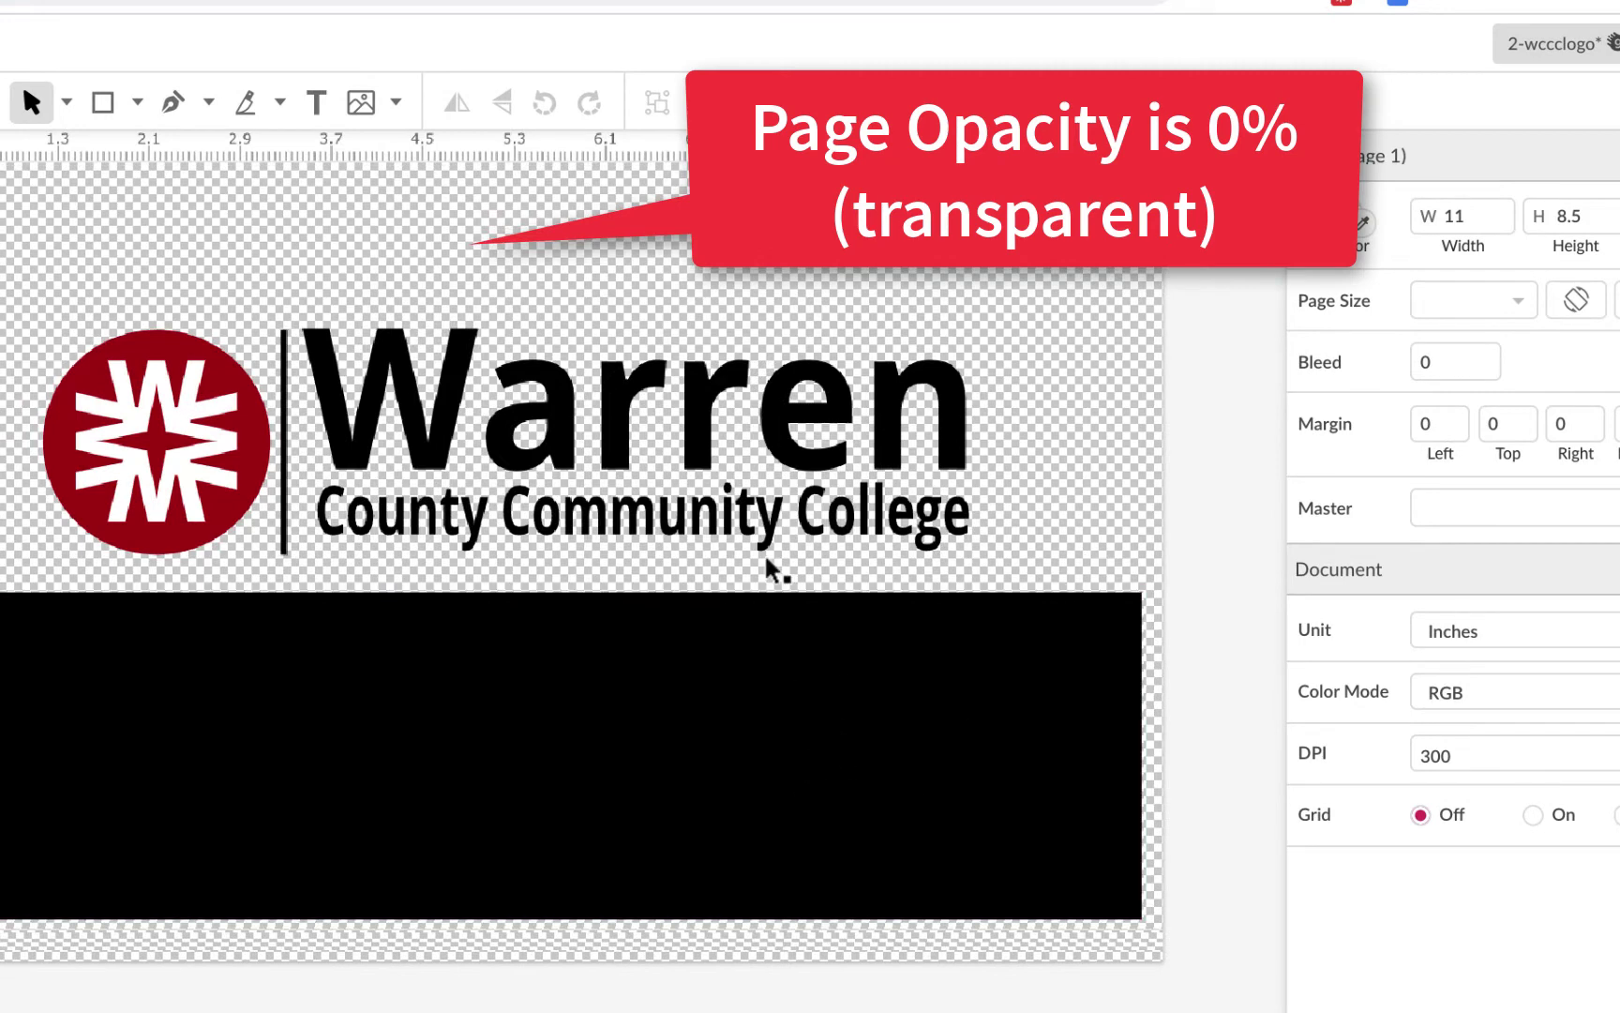
# Step: Rename the rectangle layer to "Black Rectangle" and move it beneath the "WCCC logo on white" group in the layer order
pyautogui.click(704, 398)
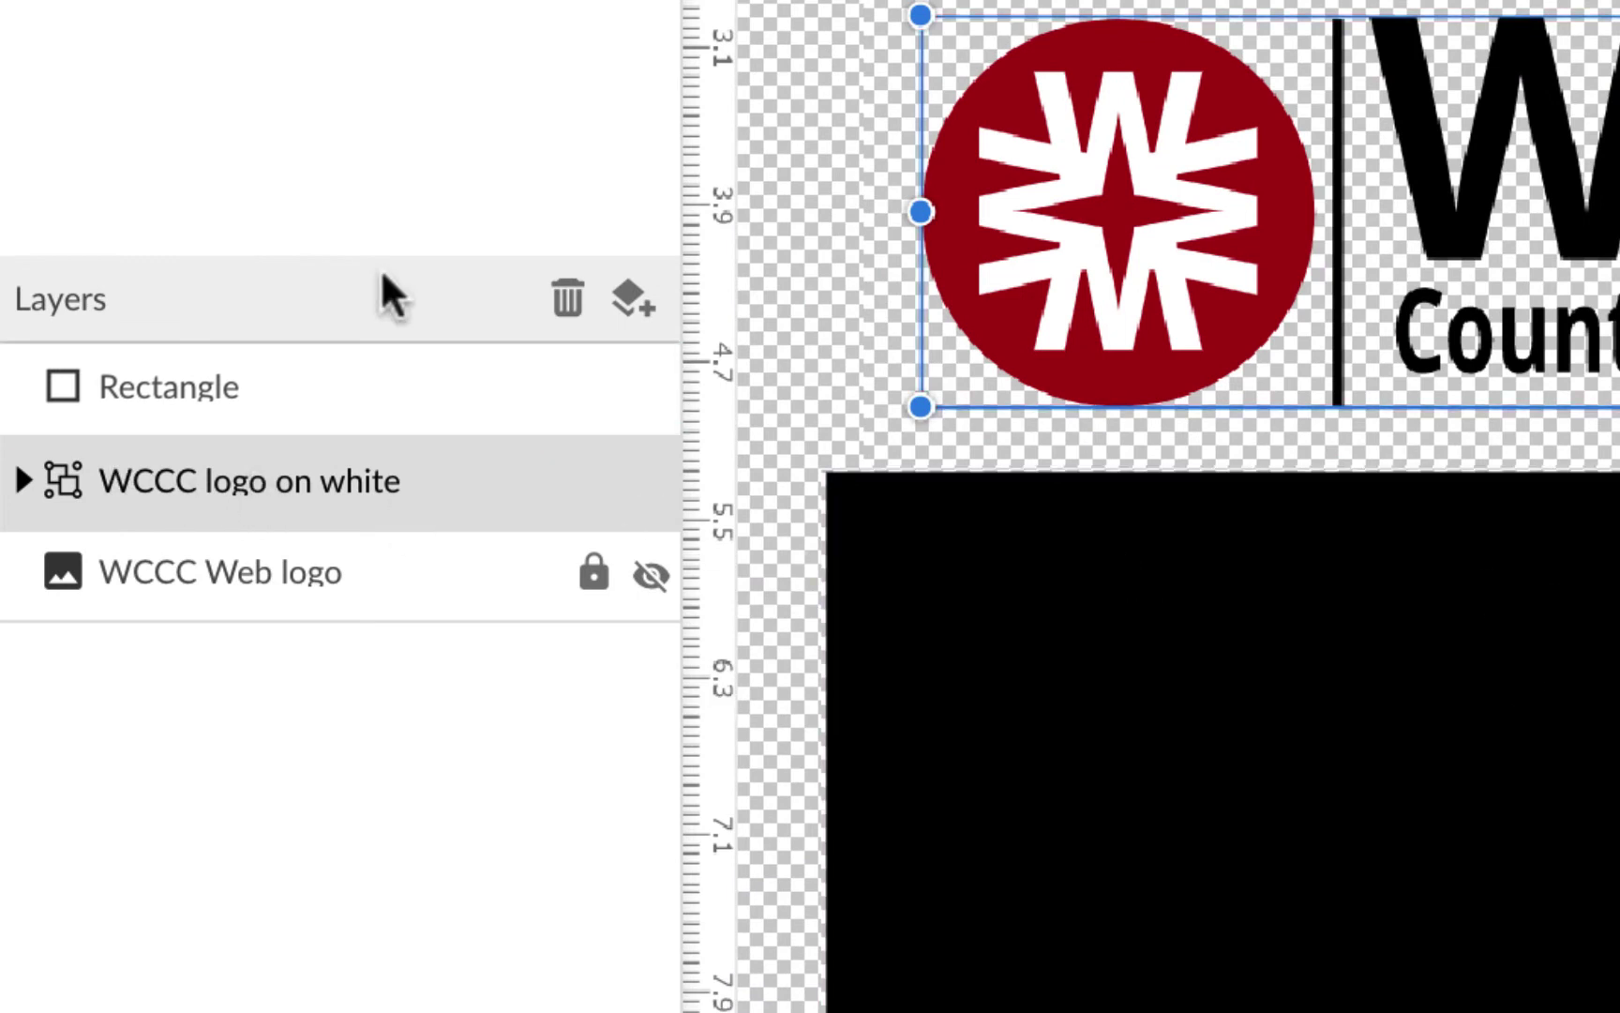
pyautogui.doubleClick(142, 380)
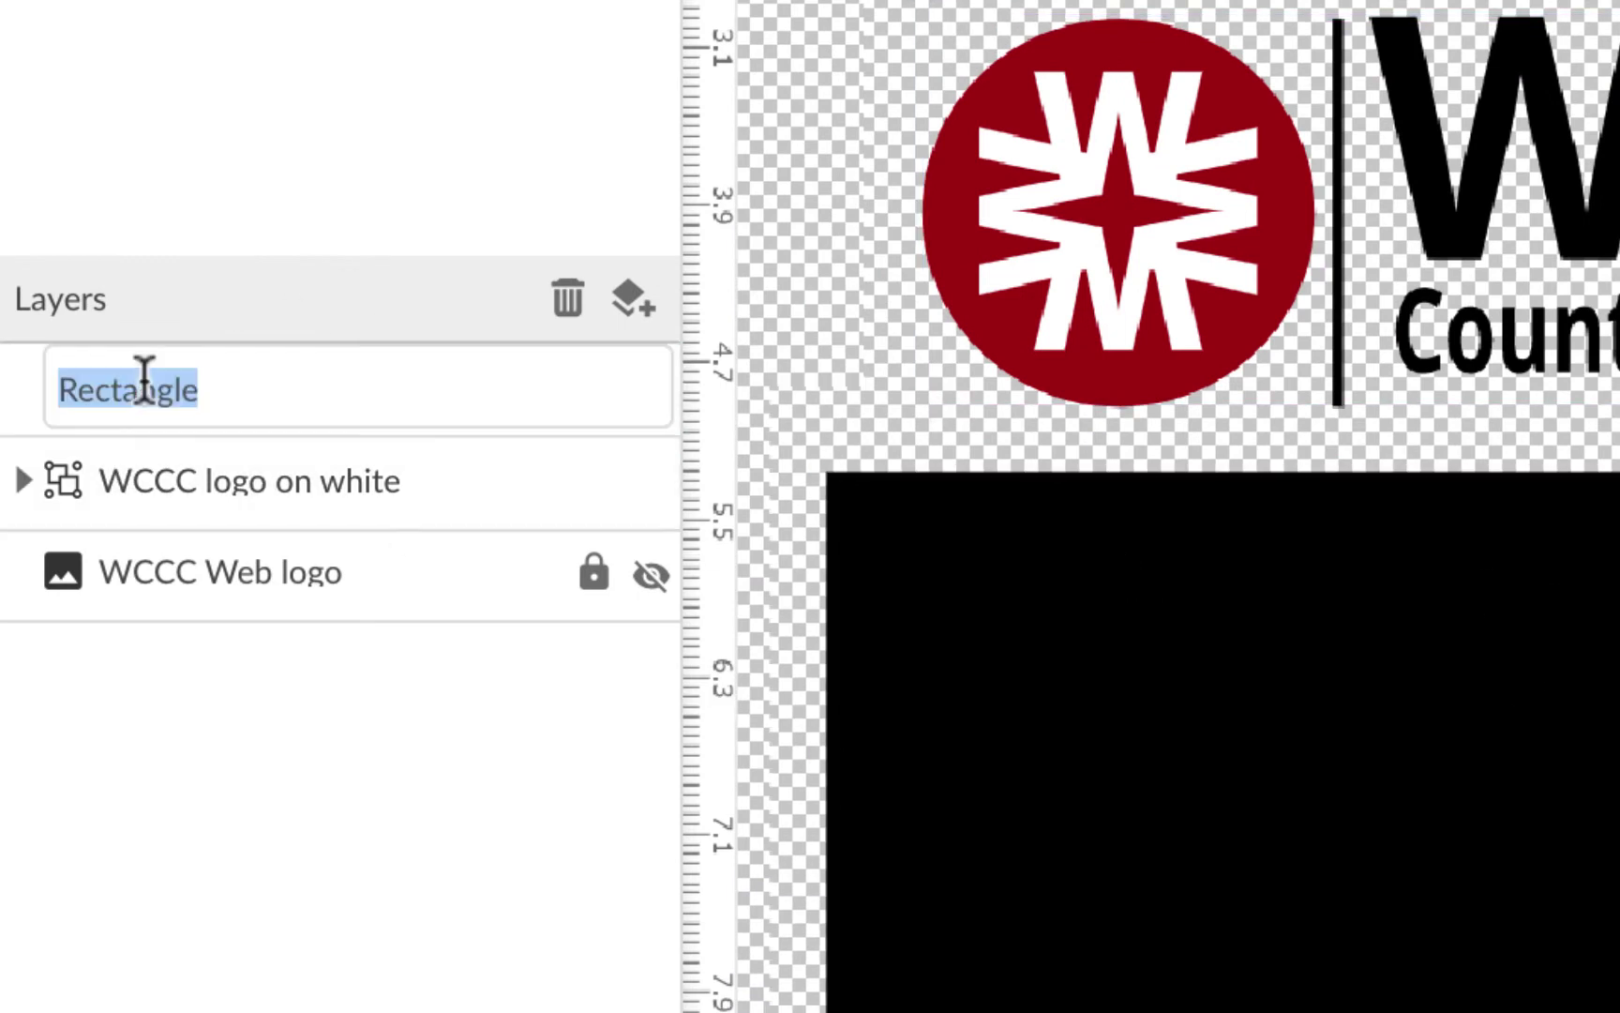
pyautogui.click(58, 389)
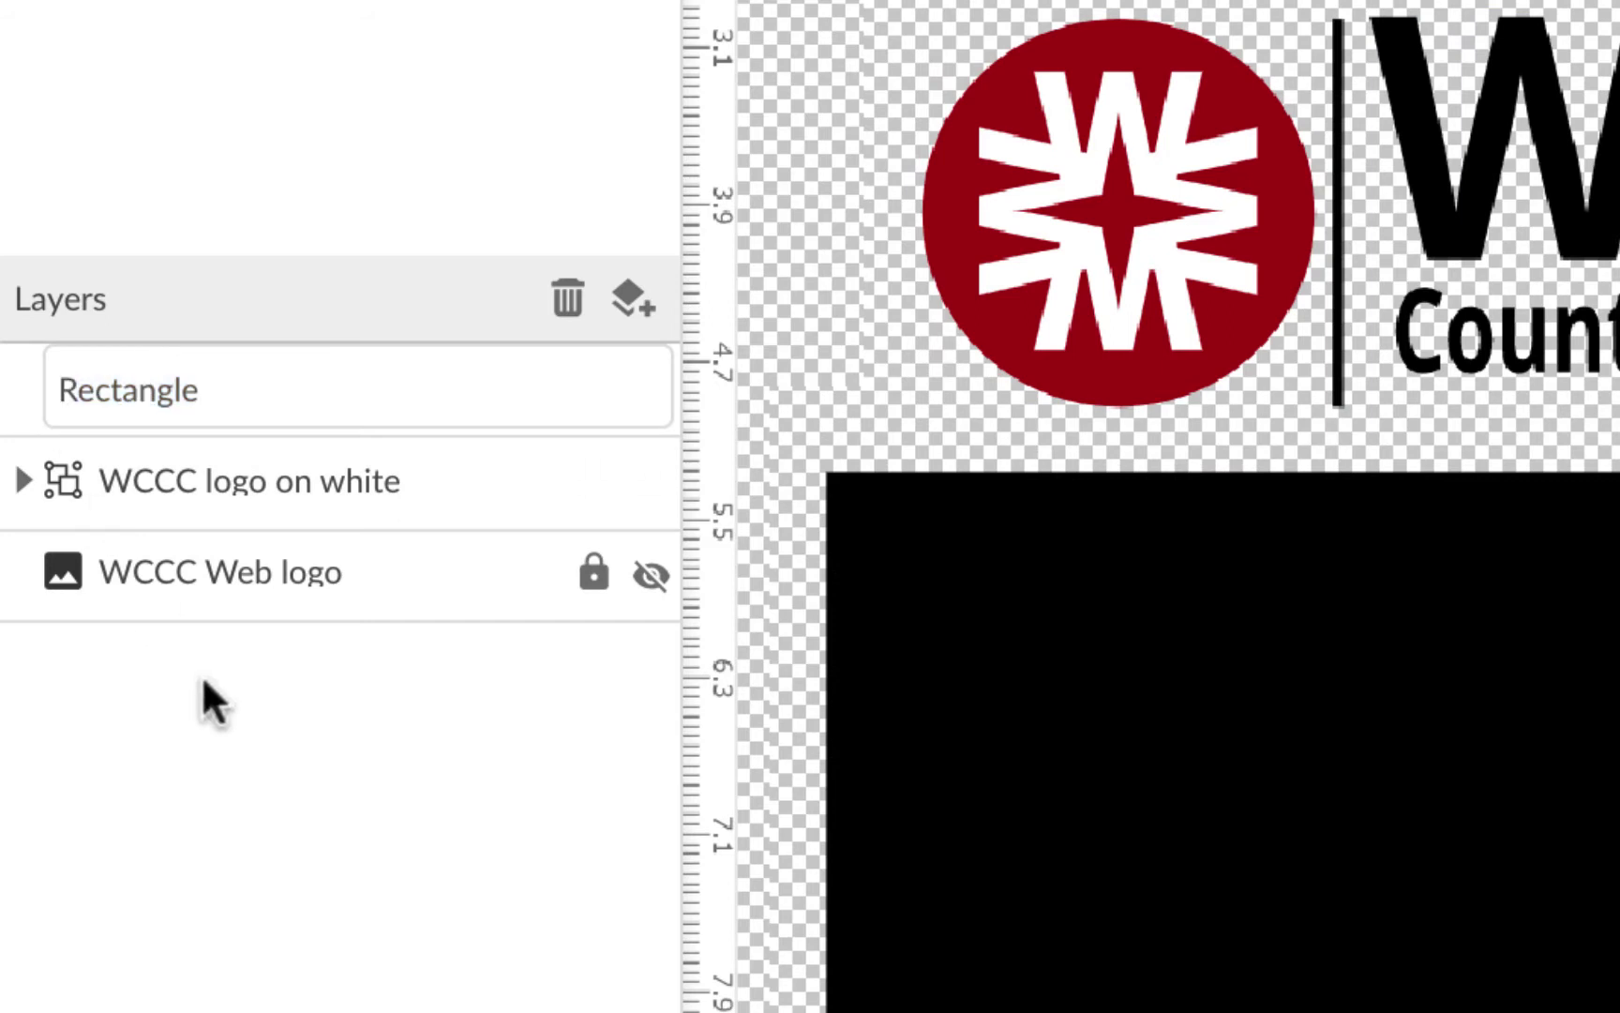
pyautogui.write('Black')
pyautogui.press('Return')
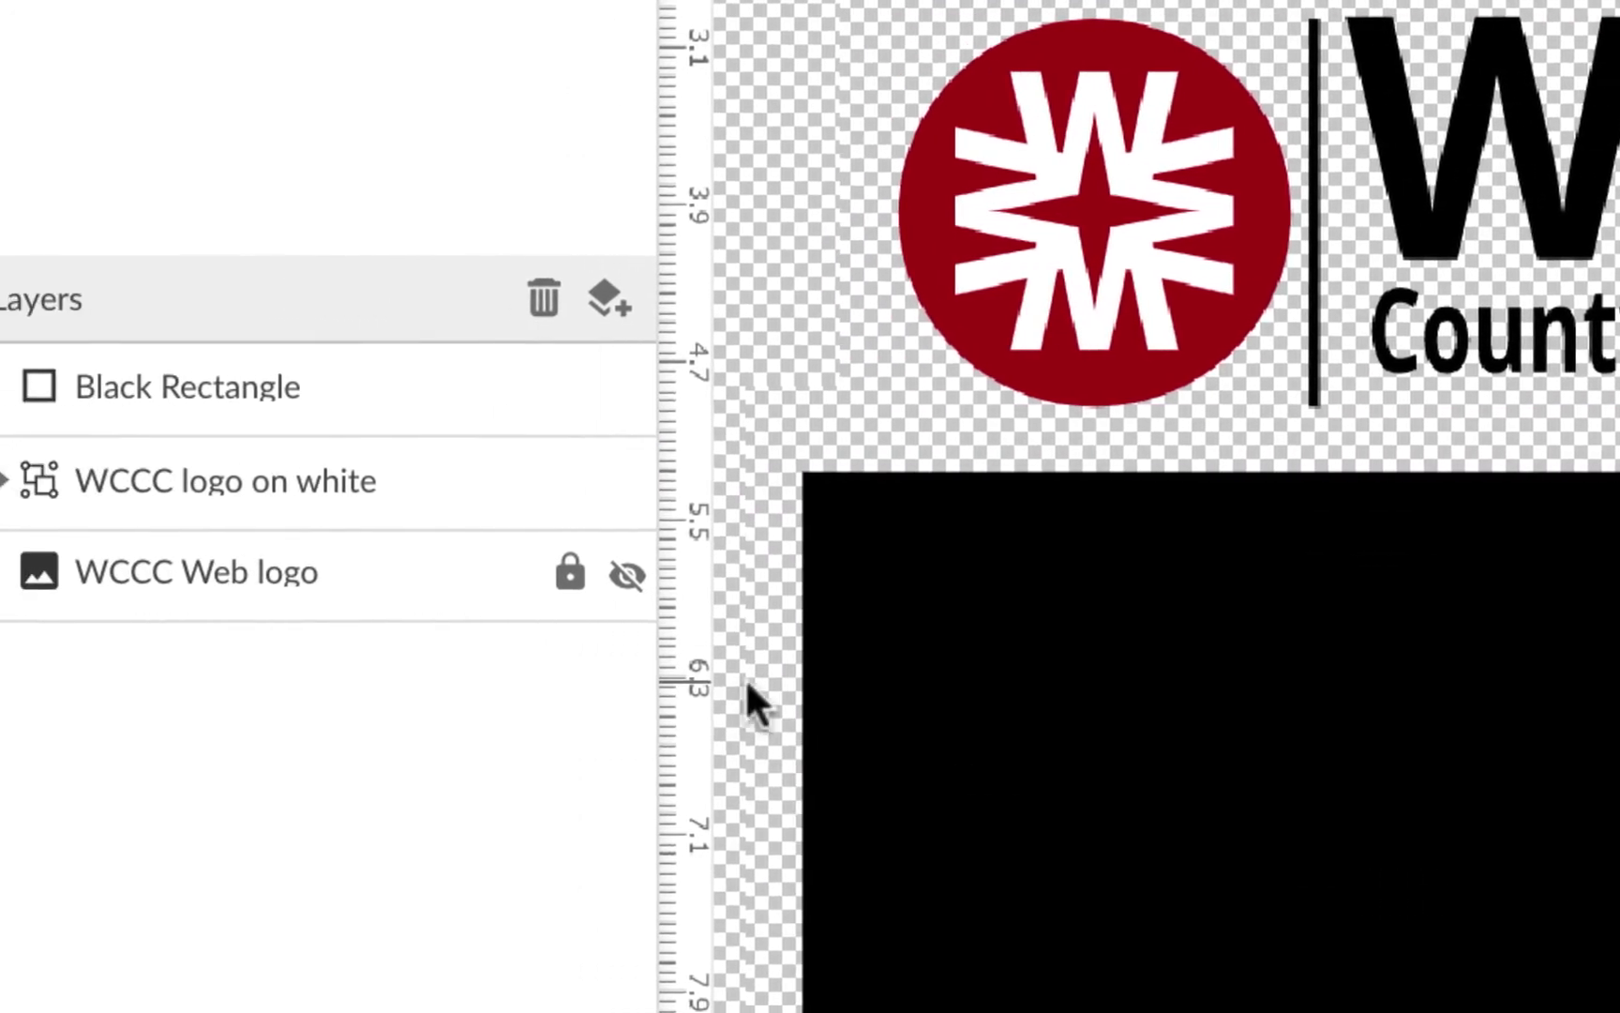
pyautogui.moveTo(265, 373); pyautogui.dragTo(267, 533)
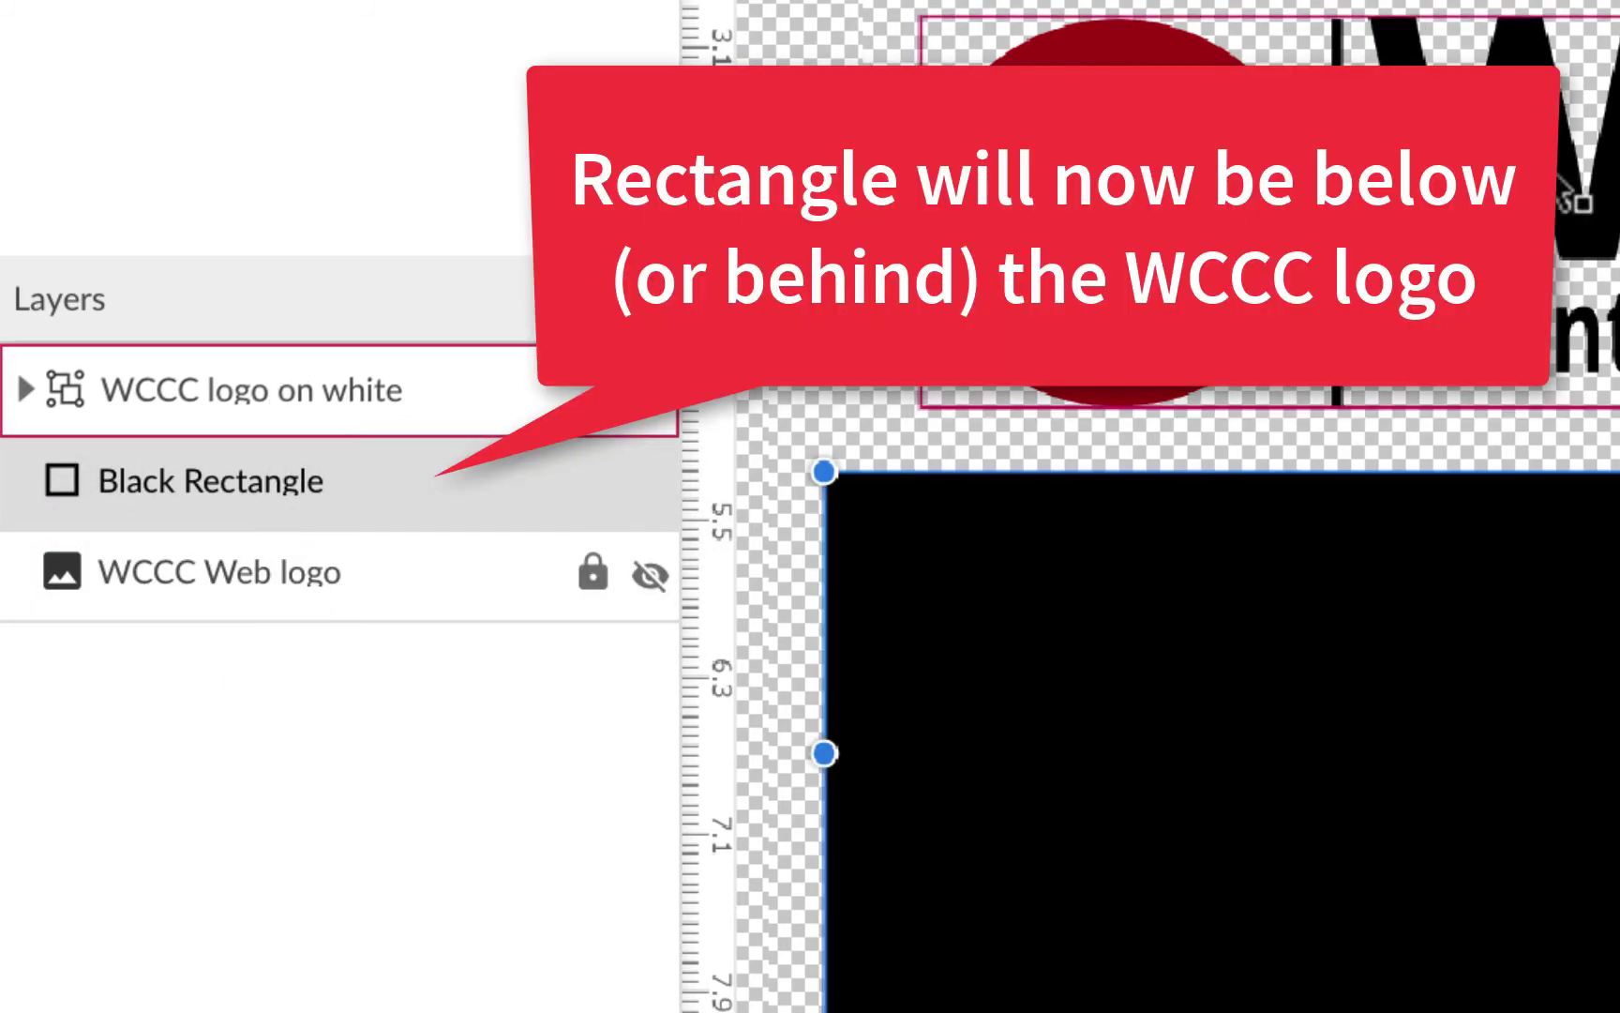
# Step: Duplicate the "WCCC logo on white" group and place the copy over the black rectangle
pyautogui.click(601, 405)
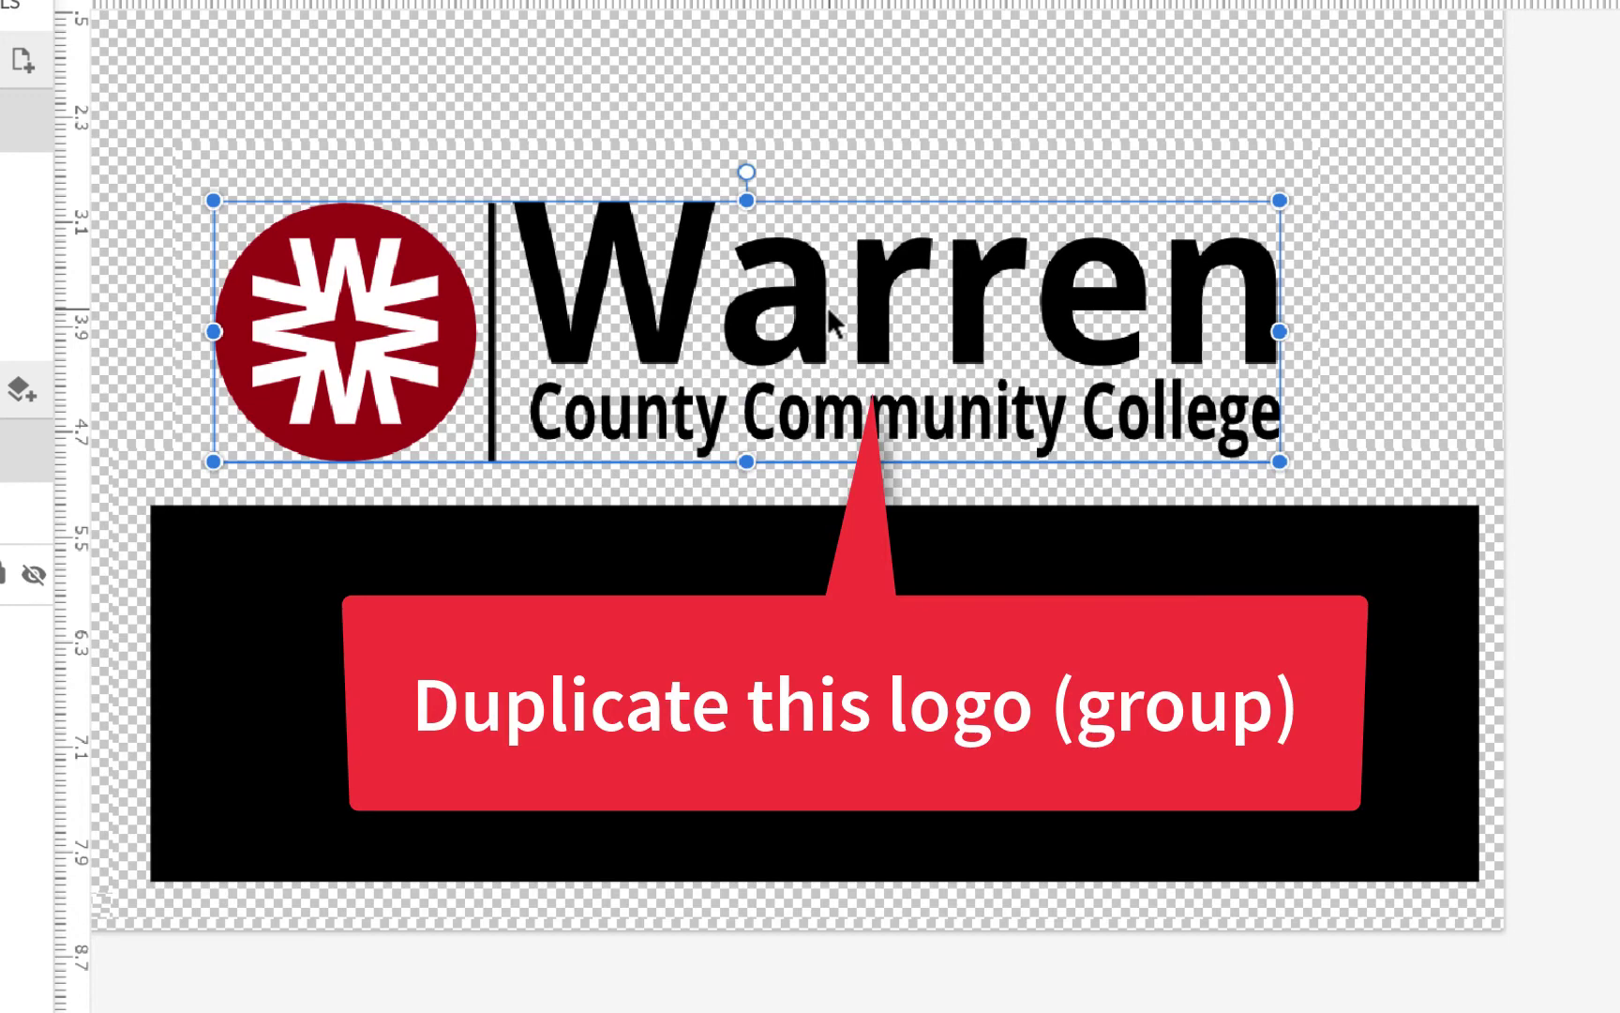
pyautogui.hotkey('ctrl', 'd')
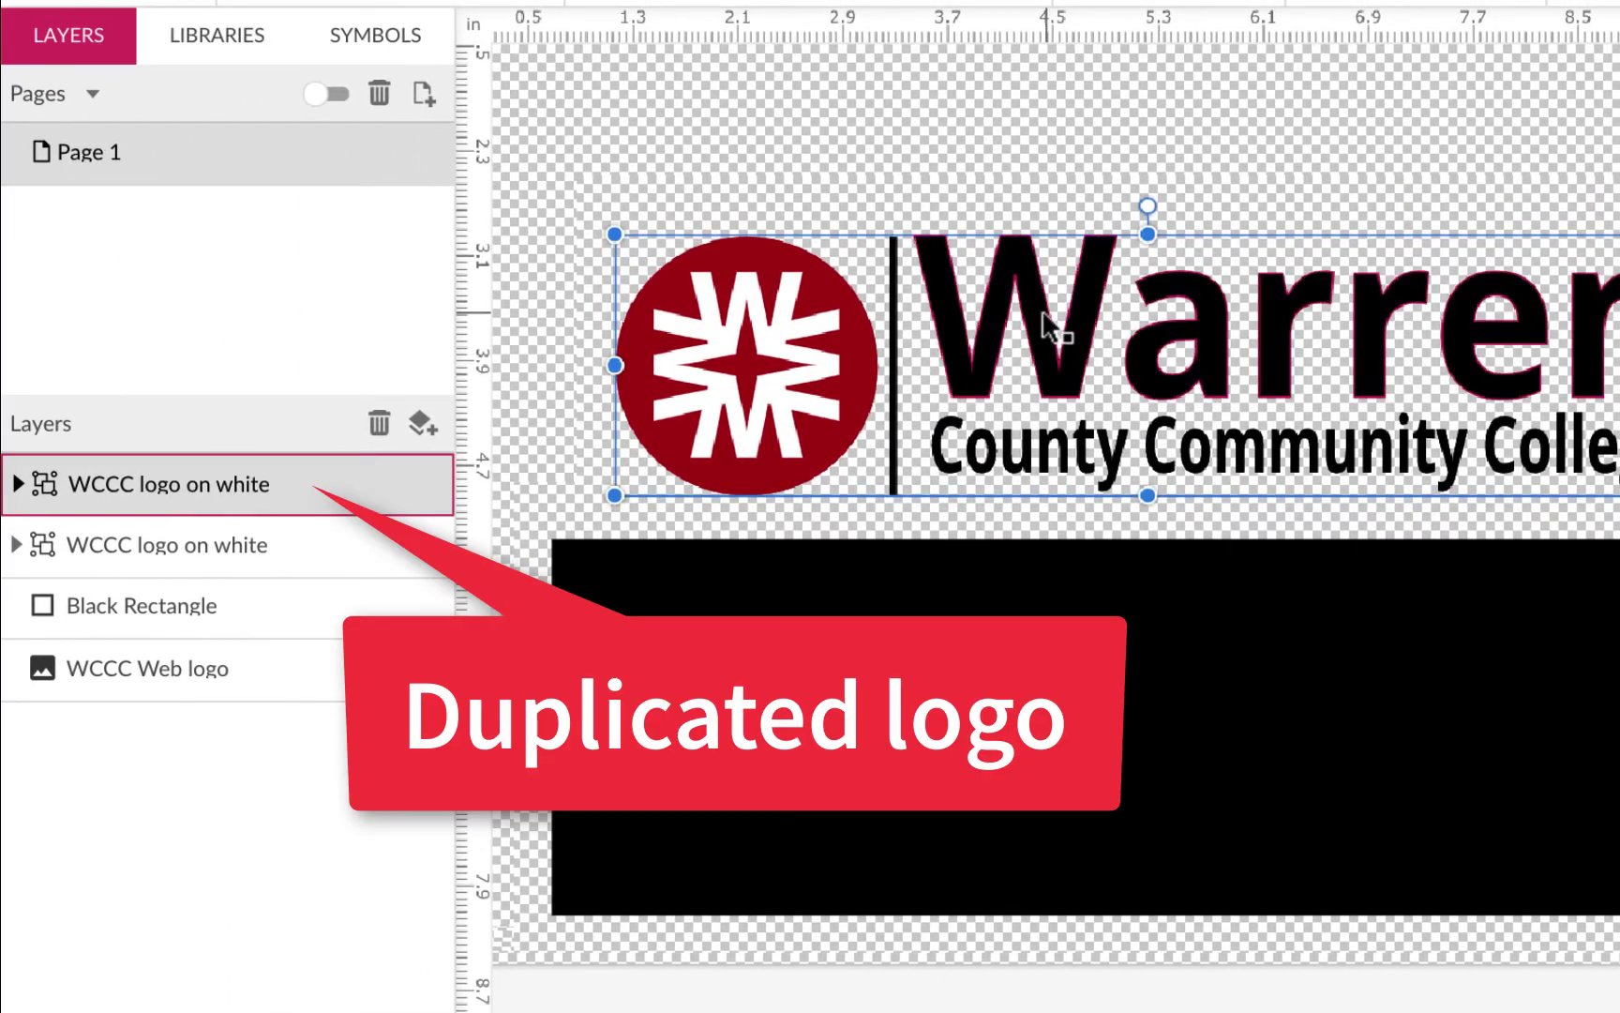
pyautogui.moveTo(1093, 325); pyautogui.dragTo(1120, 674)
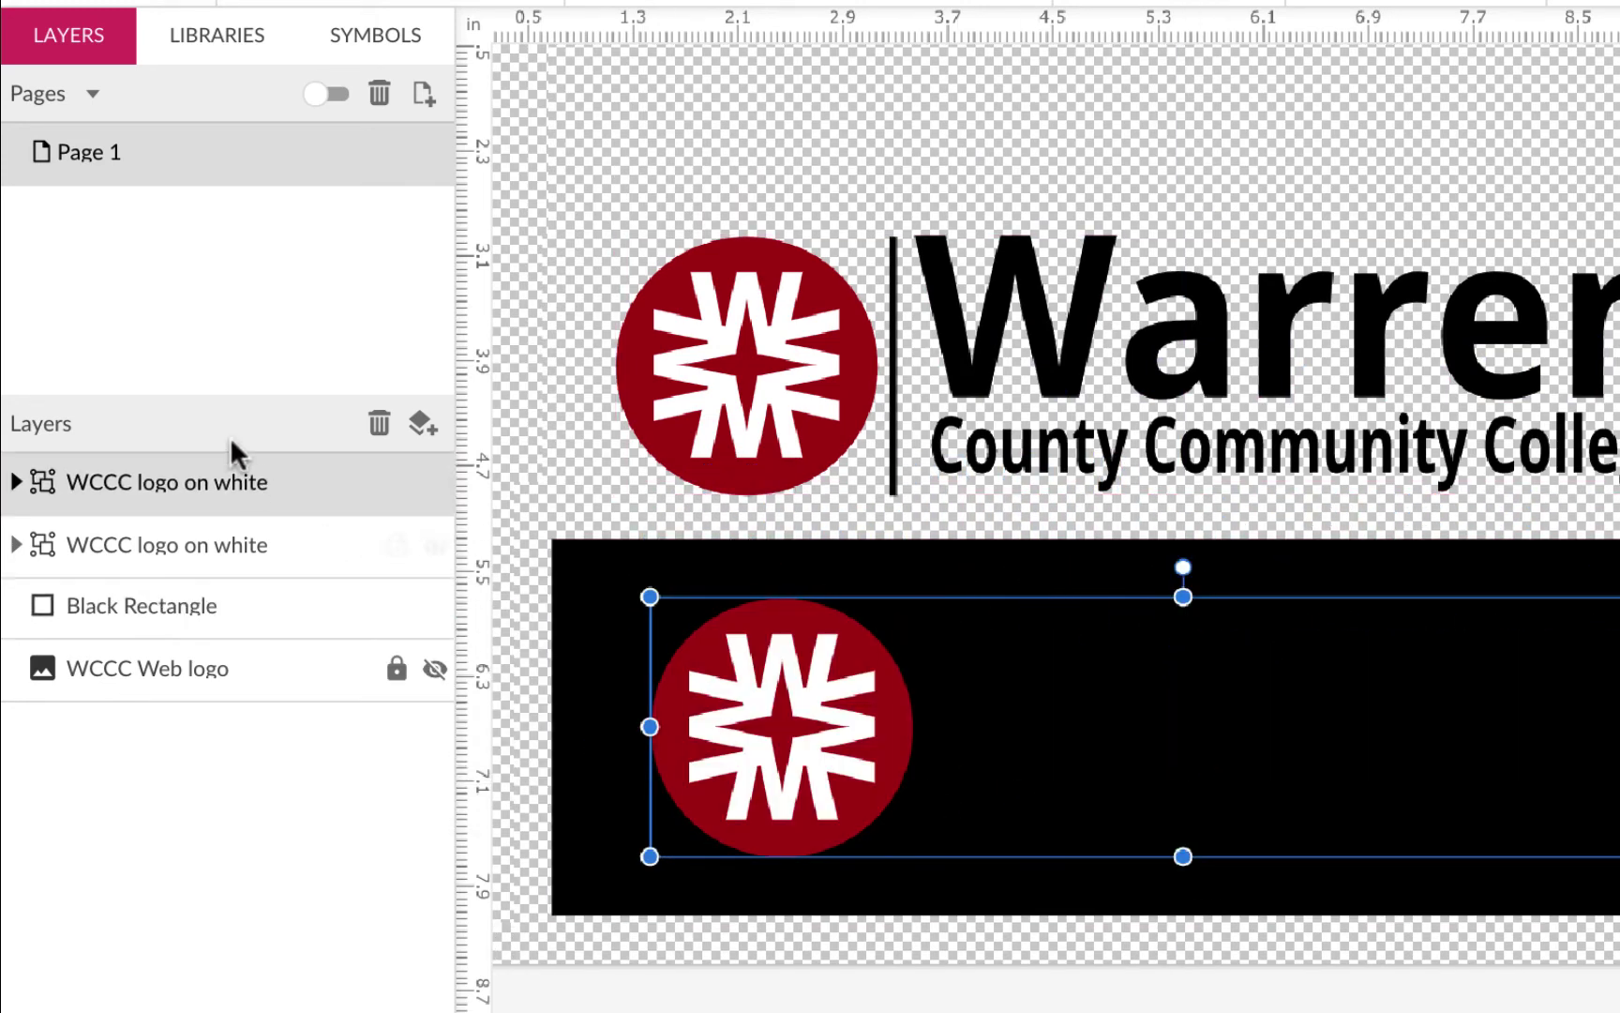
# Step: Rename the duplicated logo group to "WCCC logo on black" and move it beneath the "WCCC logo on white" group
pyautogui.doubleClick(210, 481)
pyautogui.doubleClick(211, 481)
pyautogui.write('black')
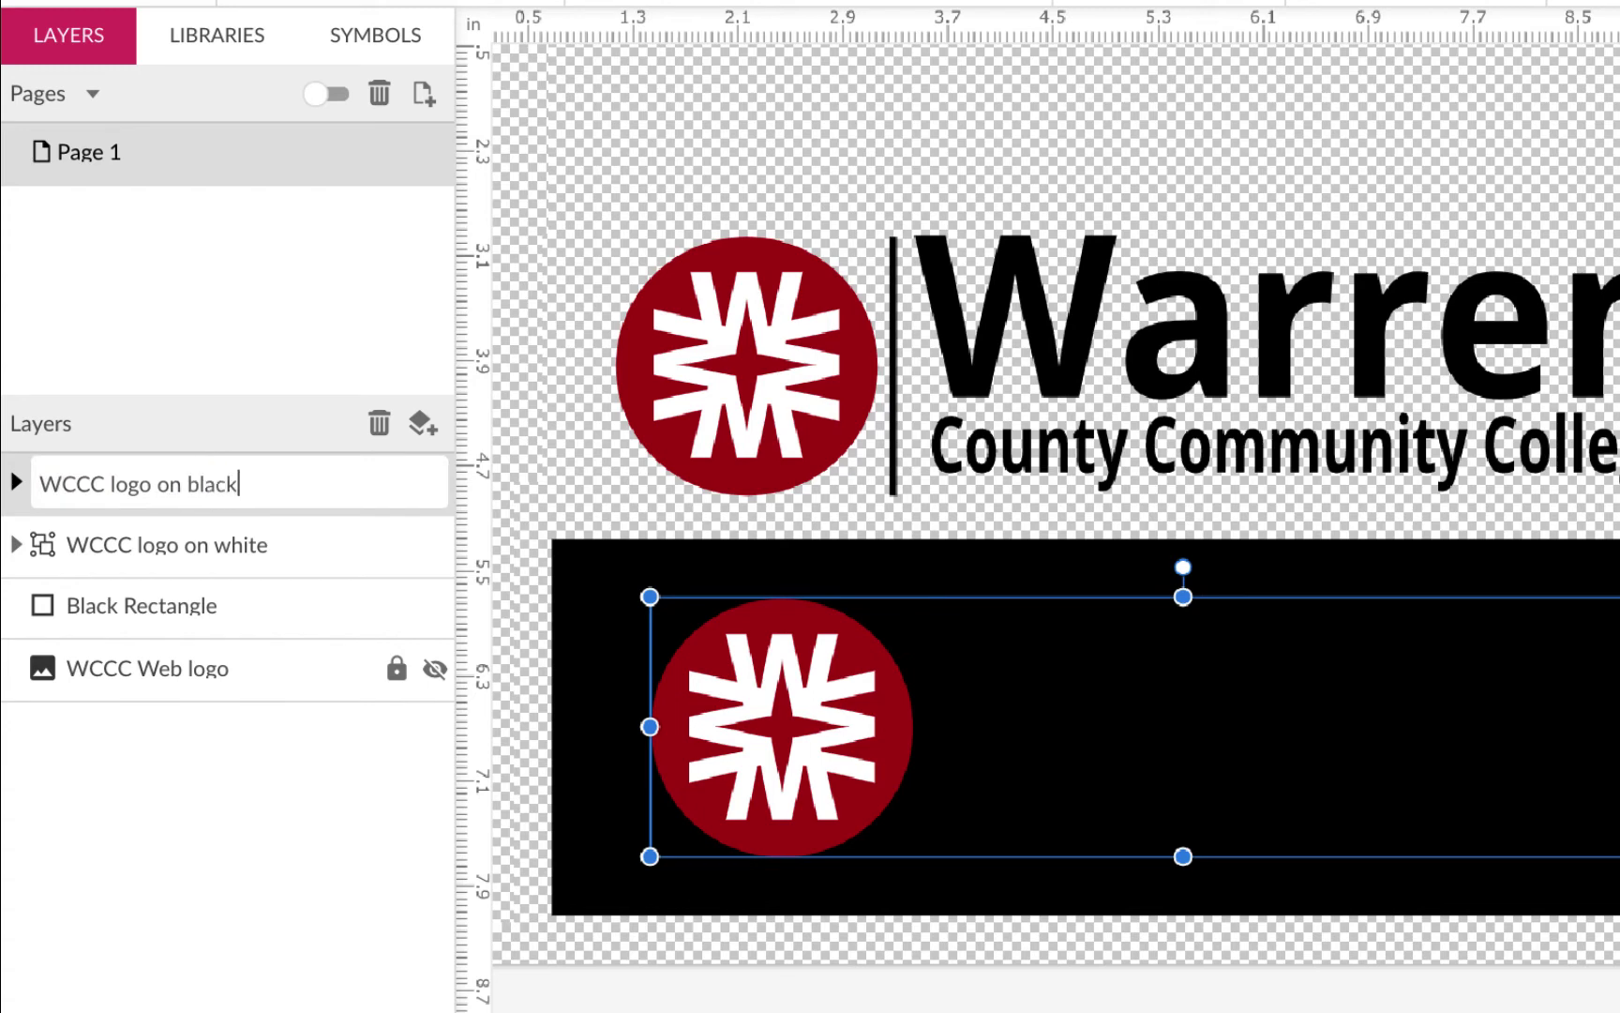
pyautogui.press('Return')
pyautogui.moveTo(254, 480); pyautogui.dragTo(238, 574)
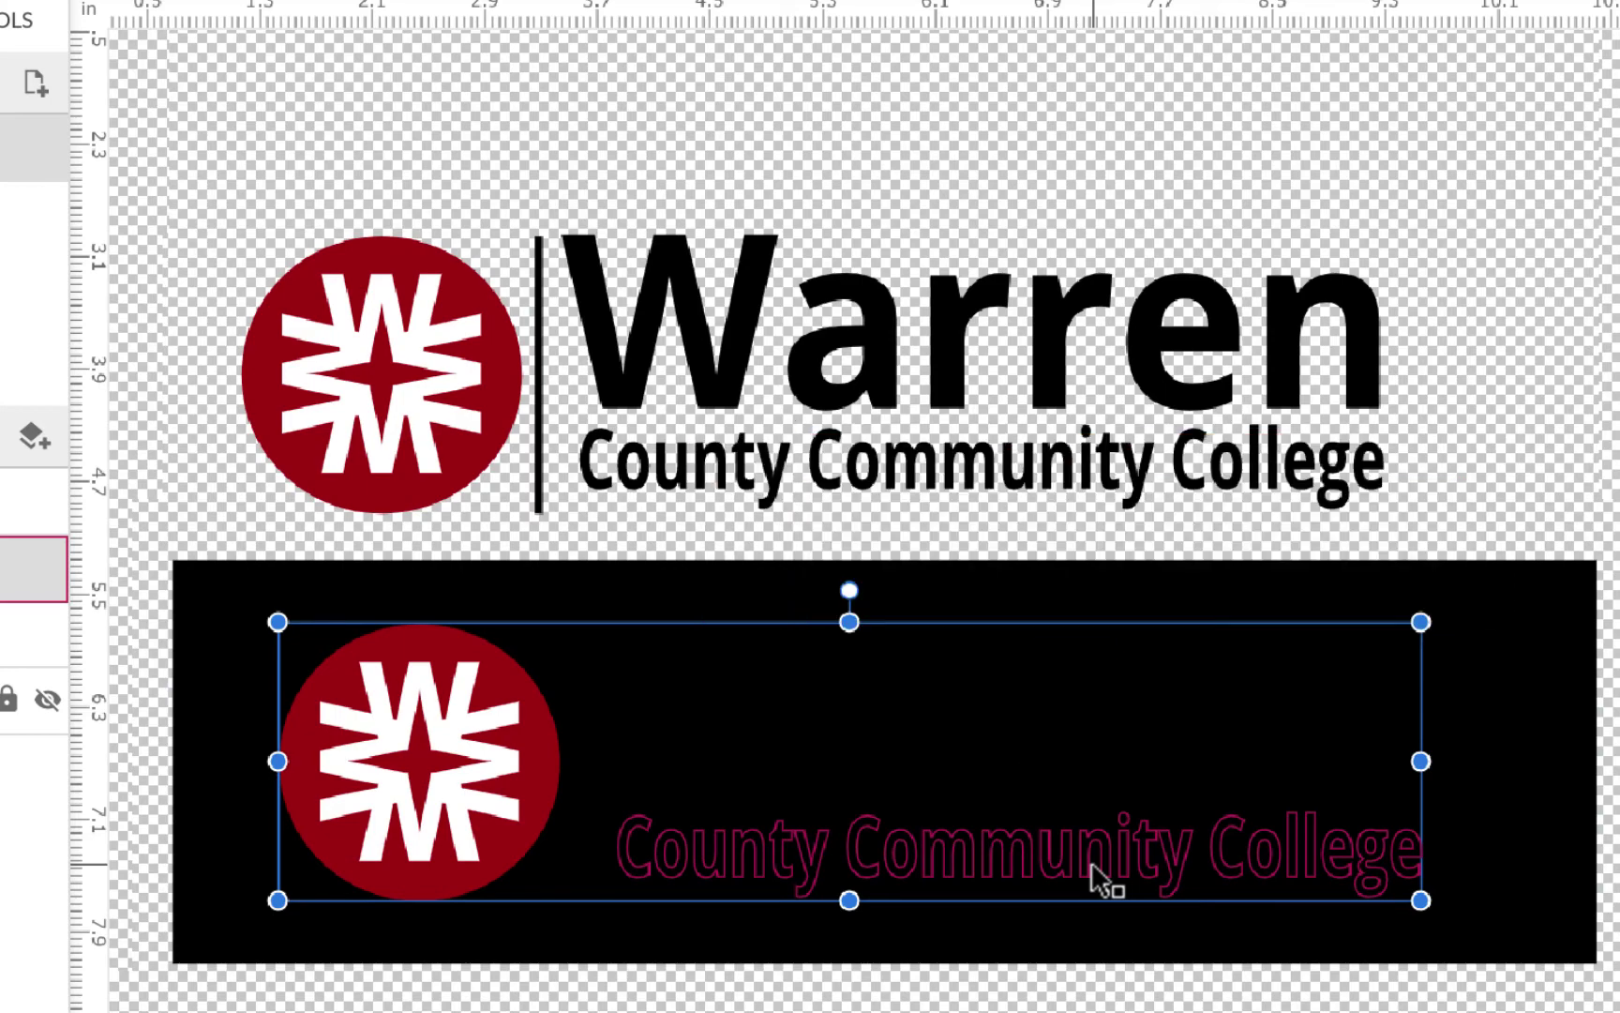
# Step: Fill the "County Community College" and "Warren" lettering of the logo on the black rectangle with white (#FFFFFF)
pyautogui.click(1090, 862)
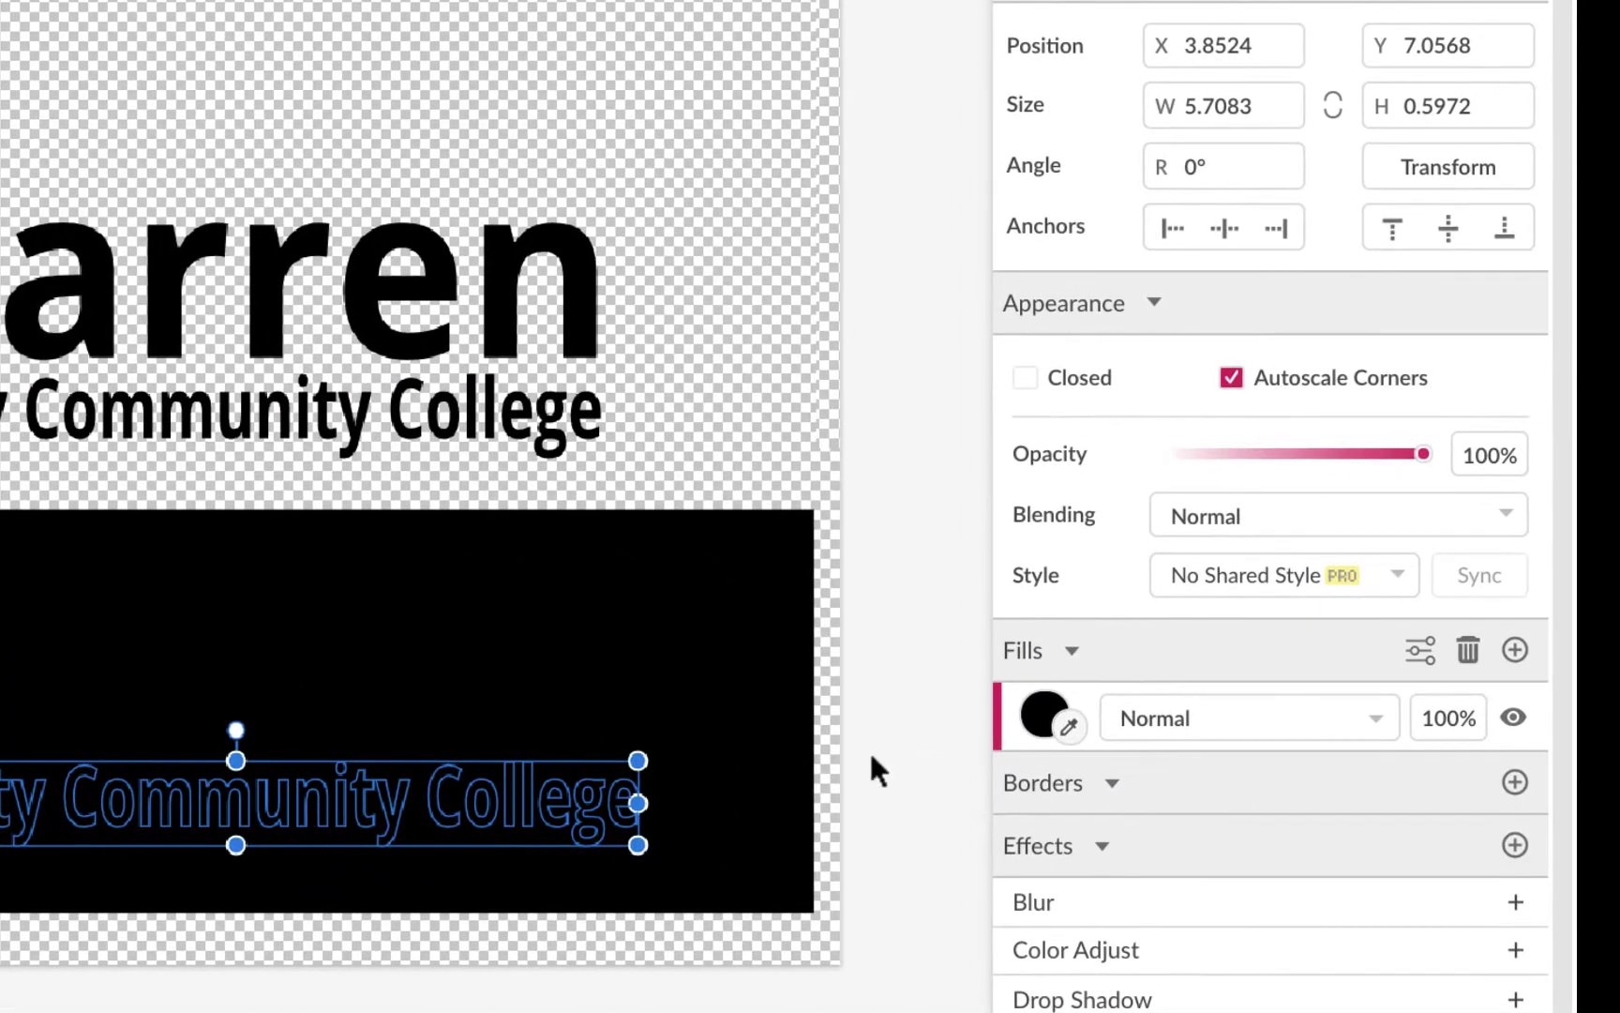
pyautogui.click(1218, 725)
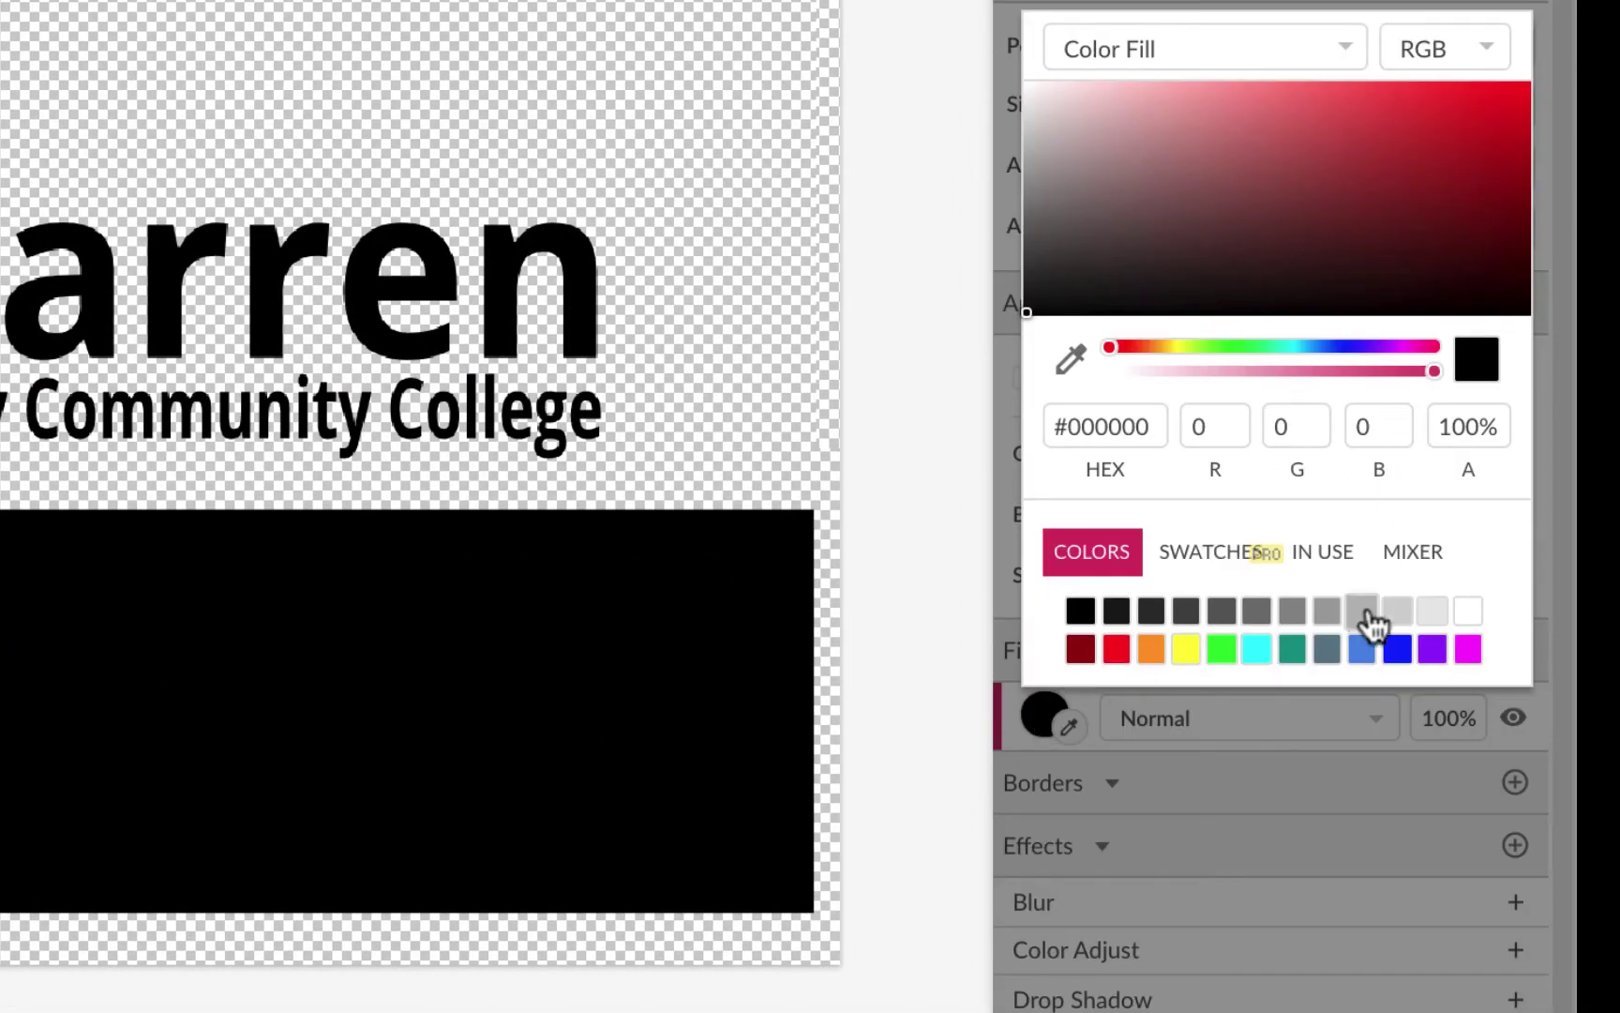
pyautogui.click(1468, 615)
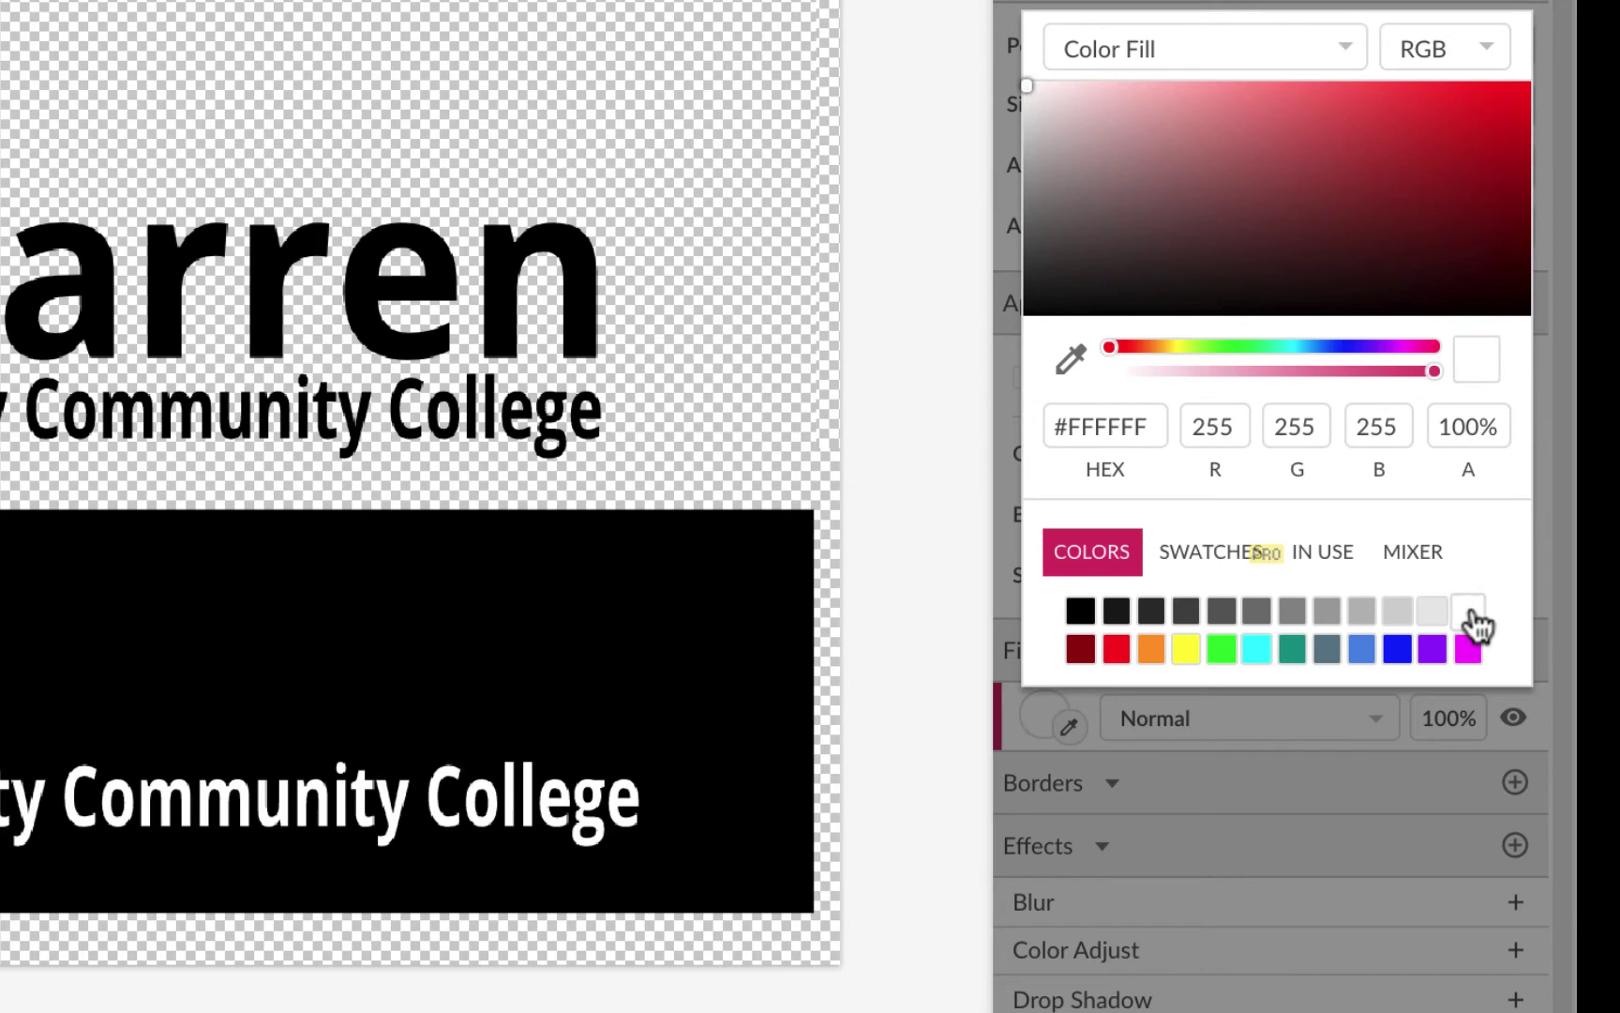
pyautogui.click(527, 647)
pyautogui.click(524, 639)
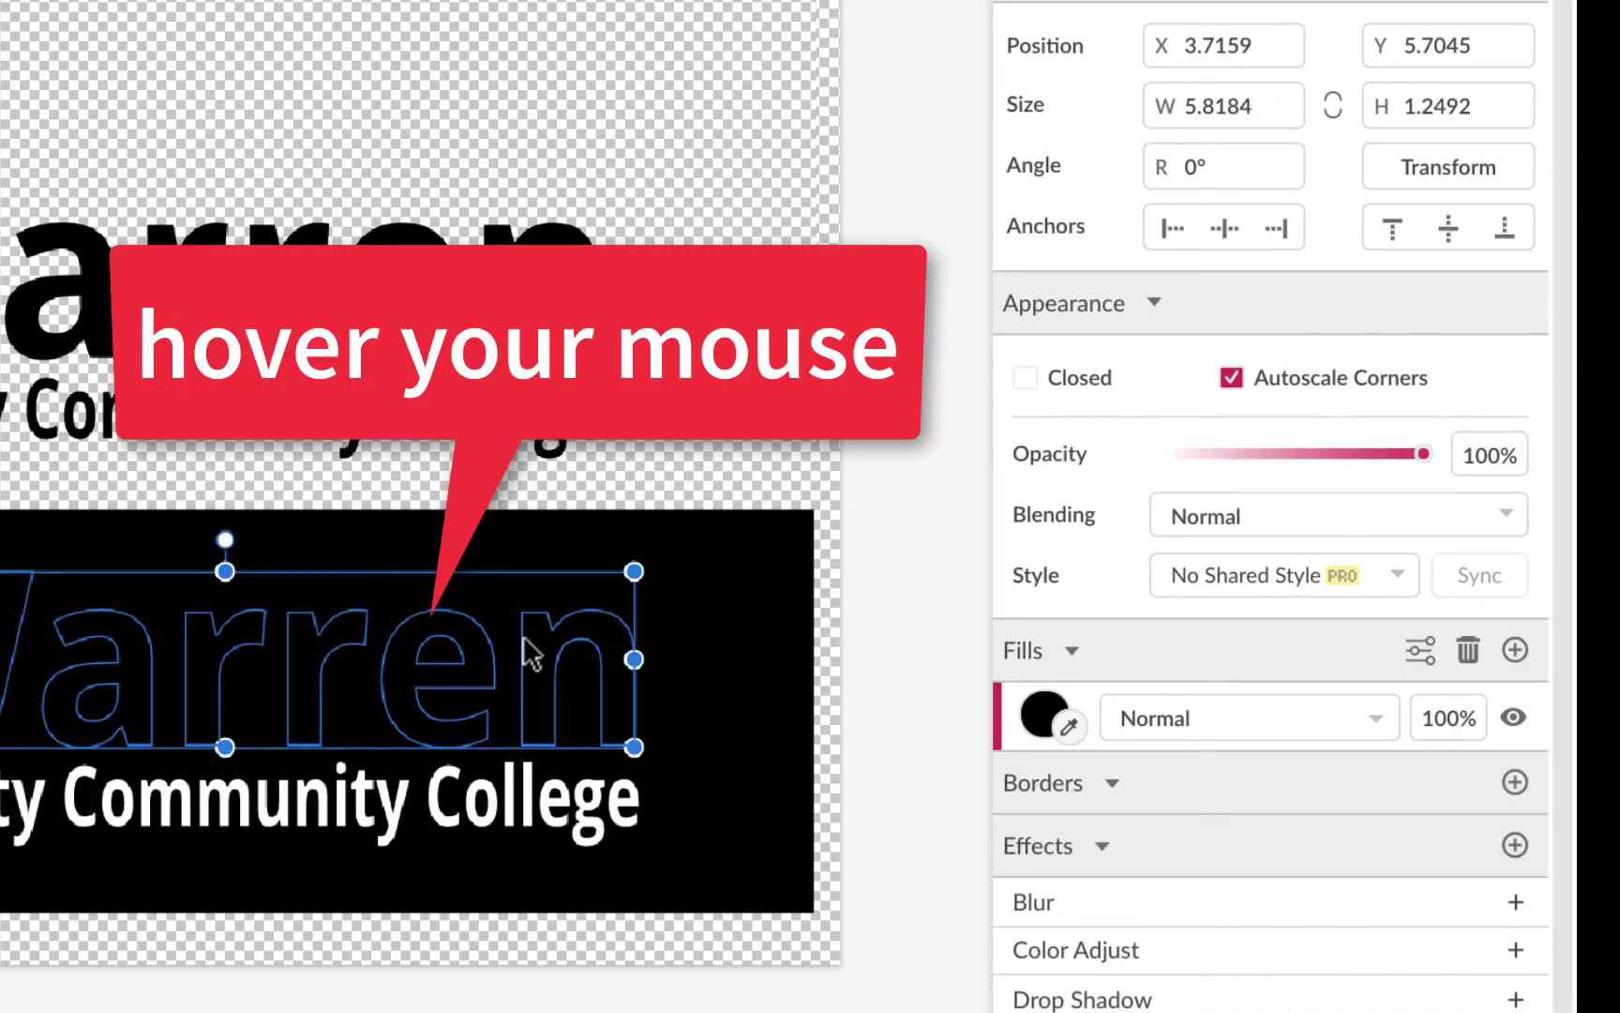
pyautogui.click(1042, 706)
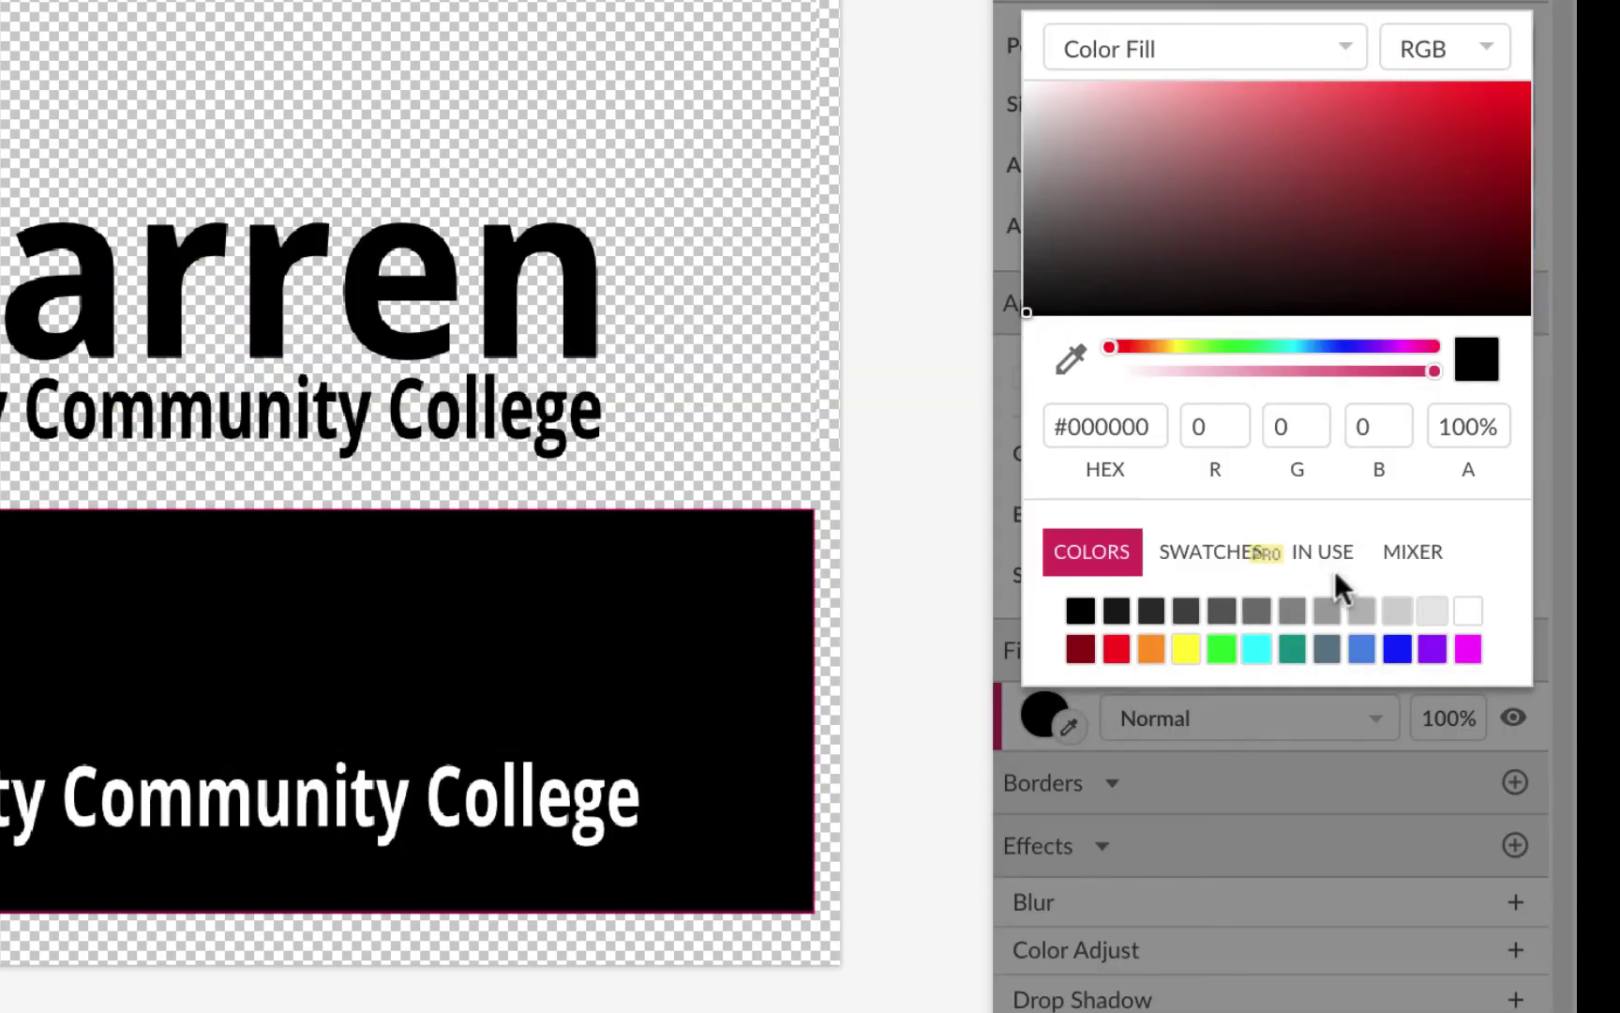
pyautogui.click(1470, 610)
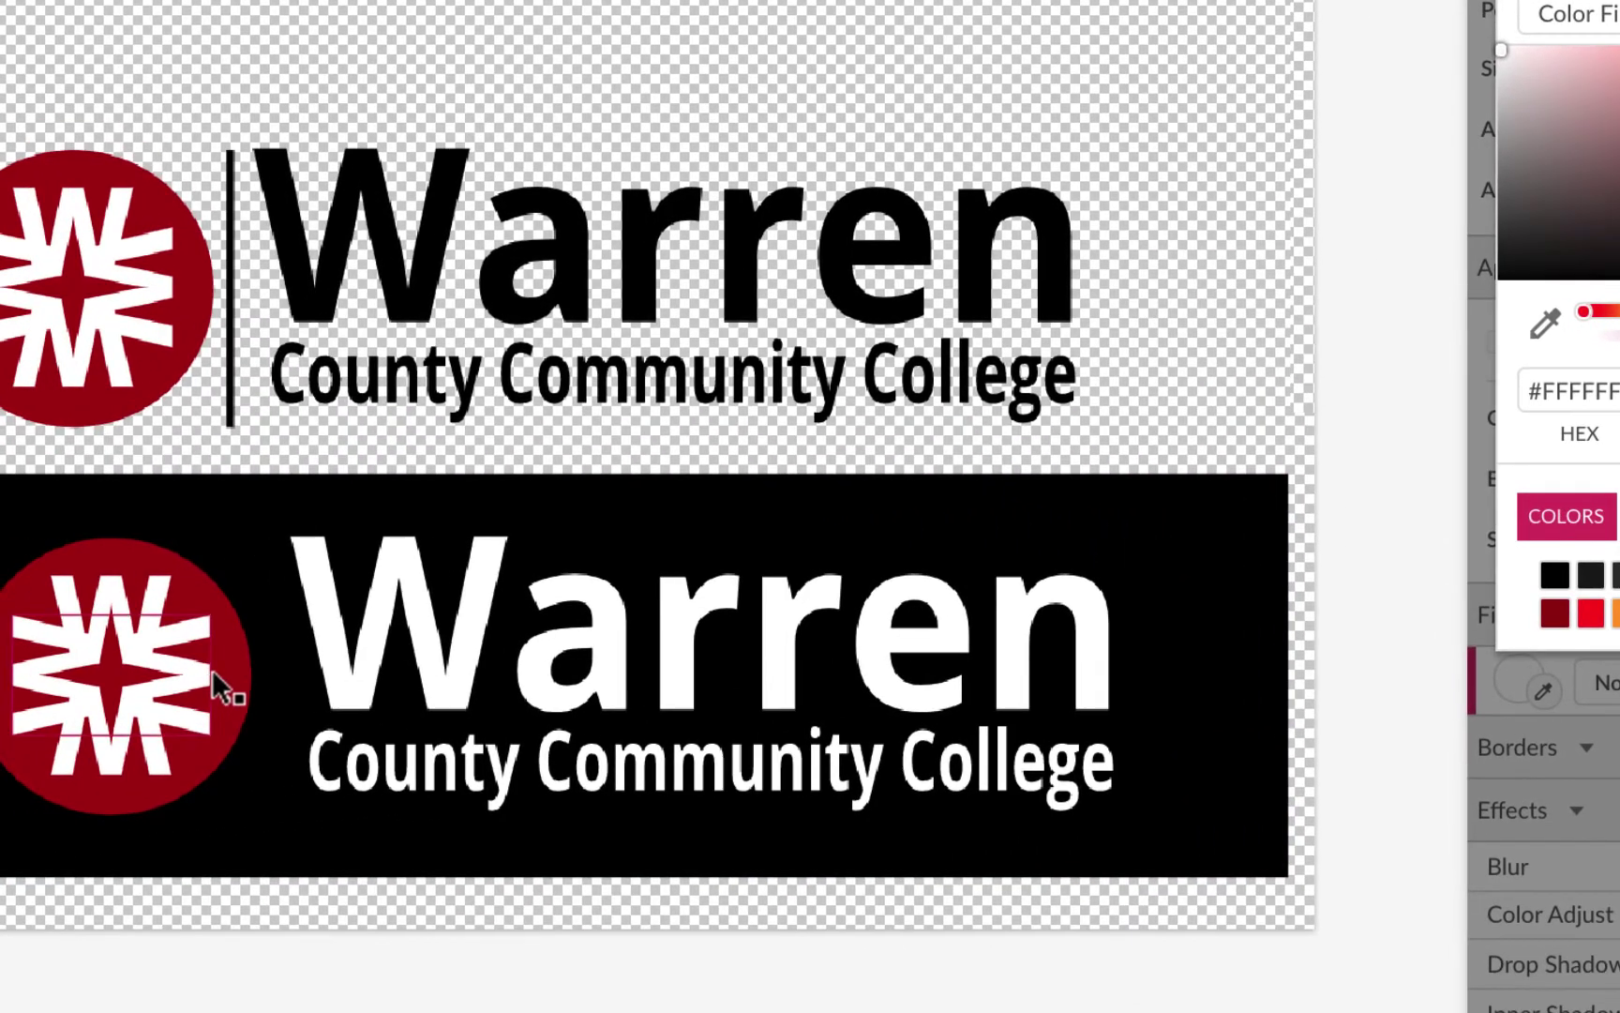
# Step: Fill the vertical divider line of the logo on the black rectangle with white
pyautogui.click(269, 675)
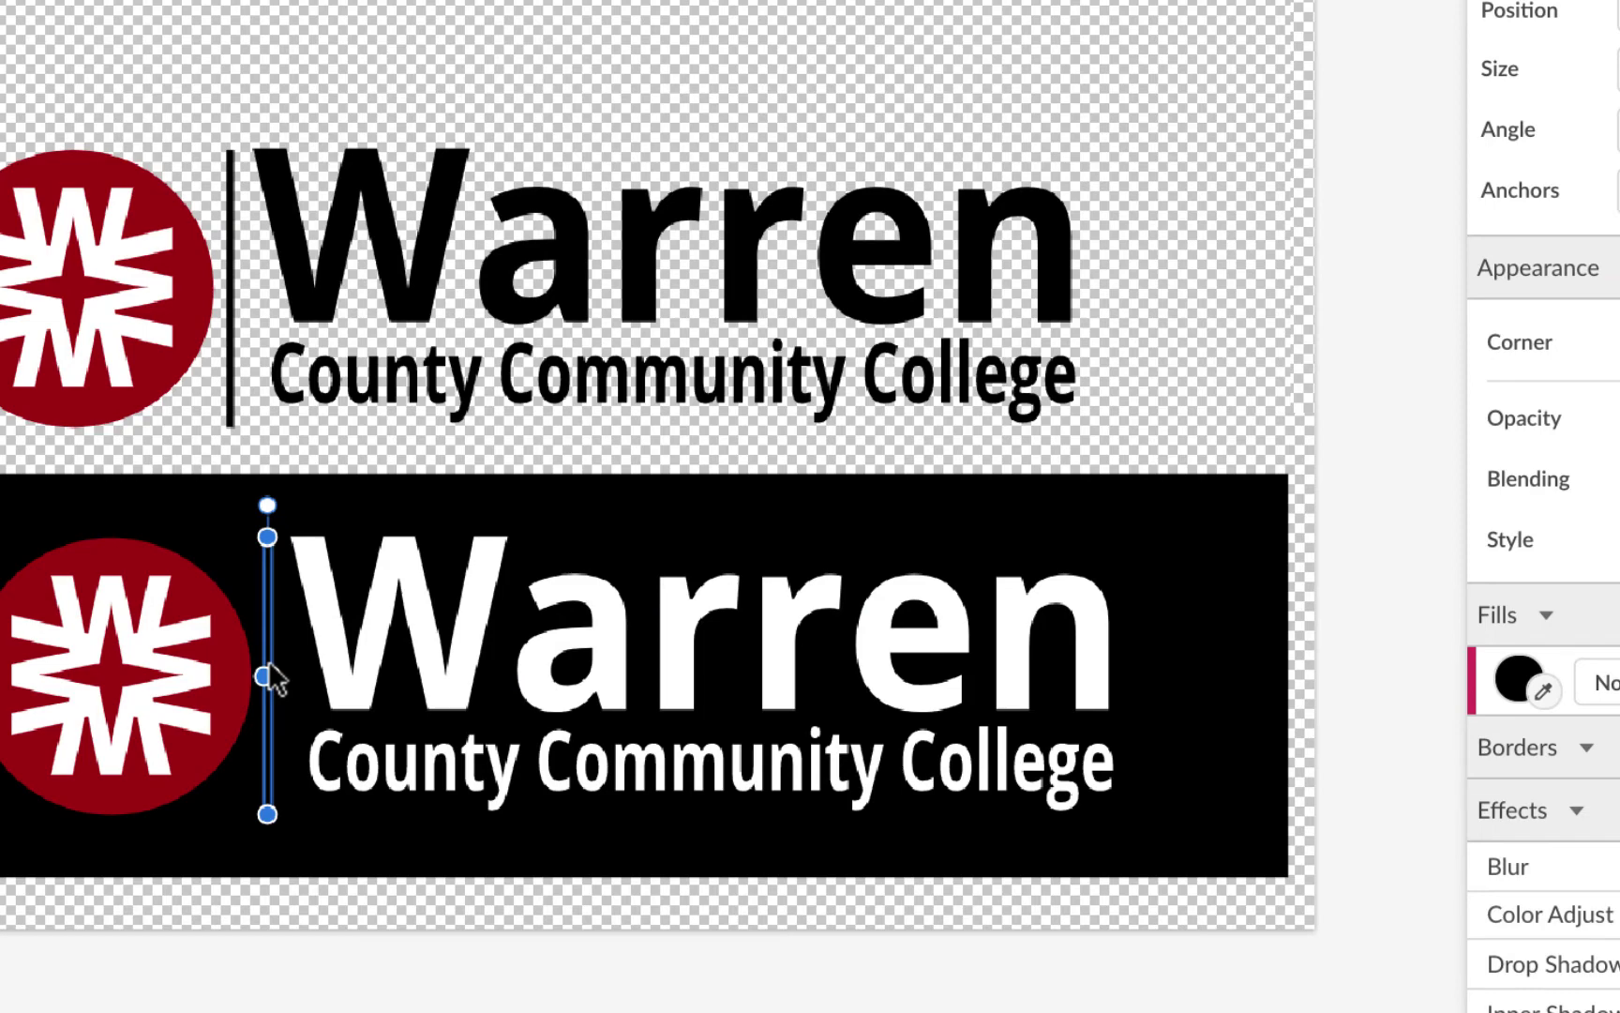
pyautogui.click(1520, 681)
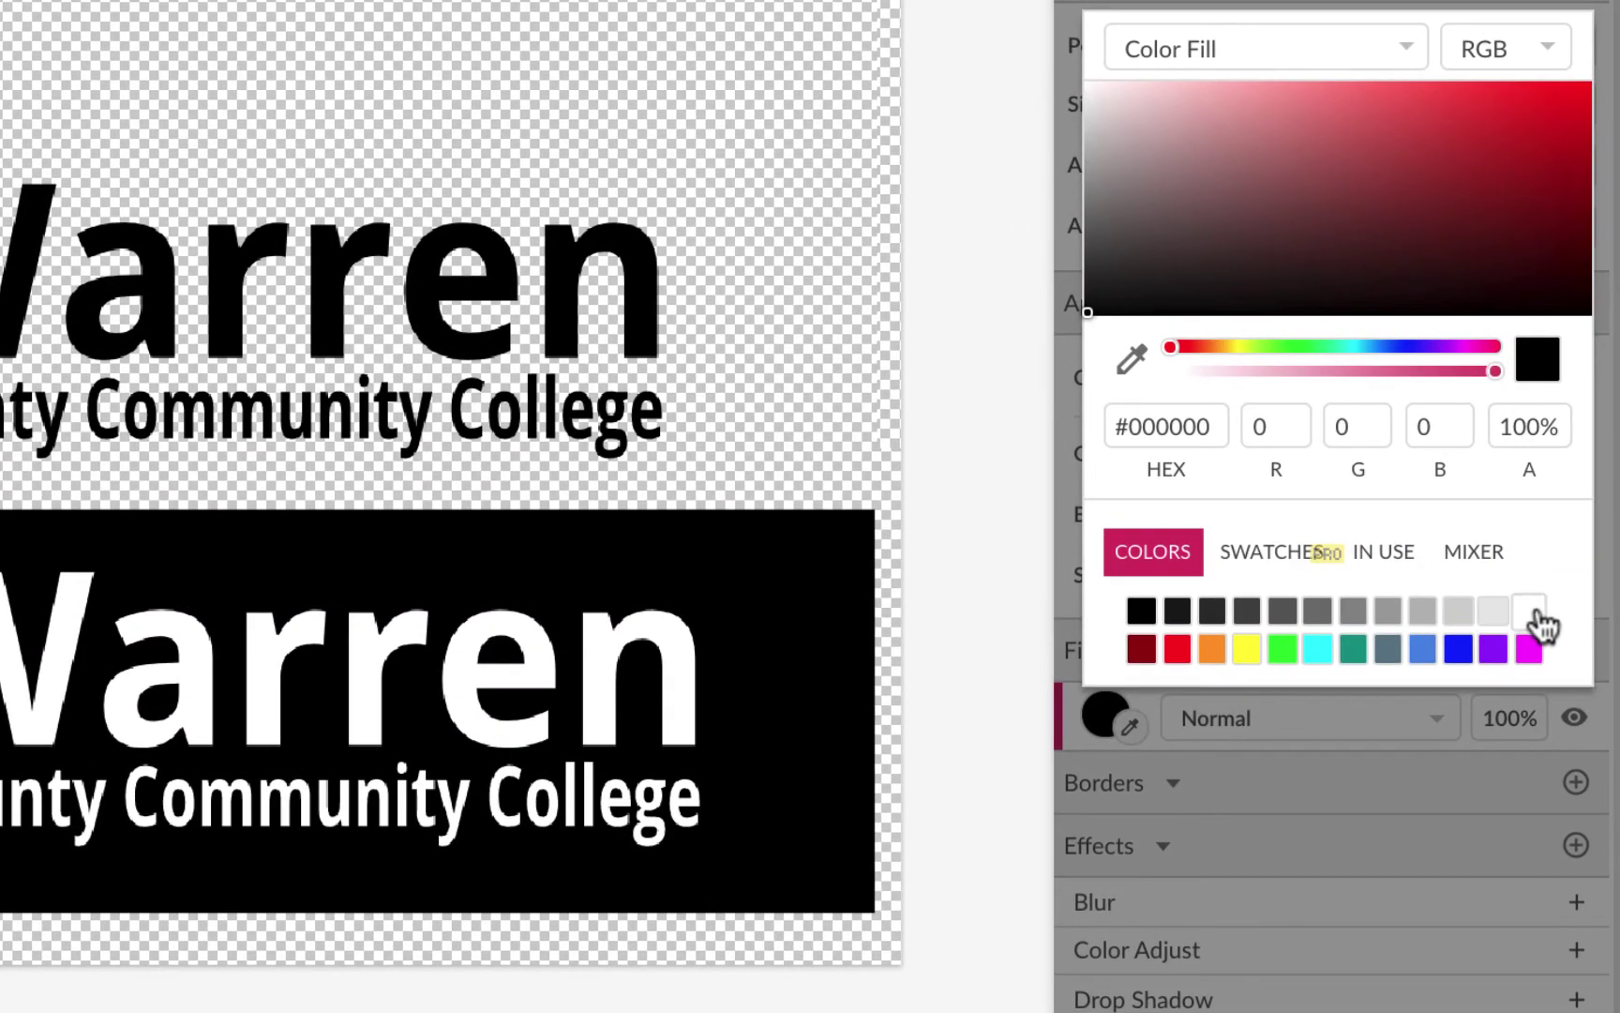
pyautogui.click(1530, 611)
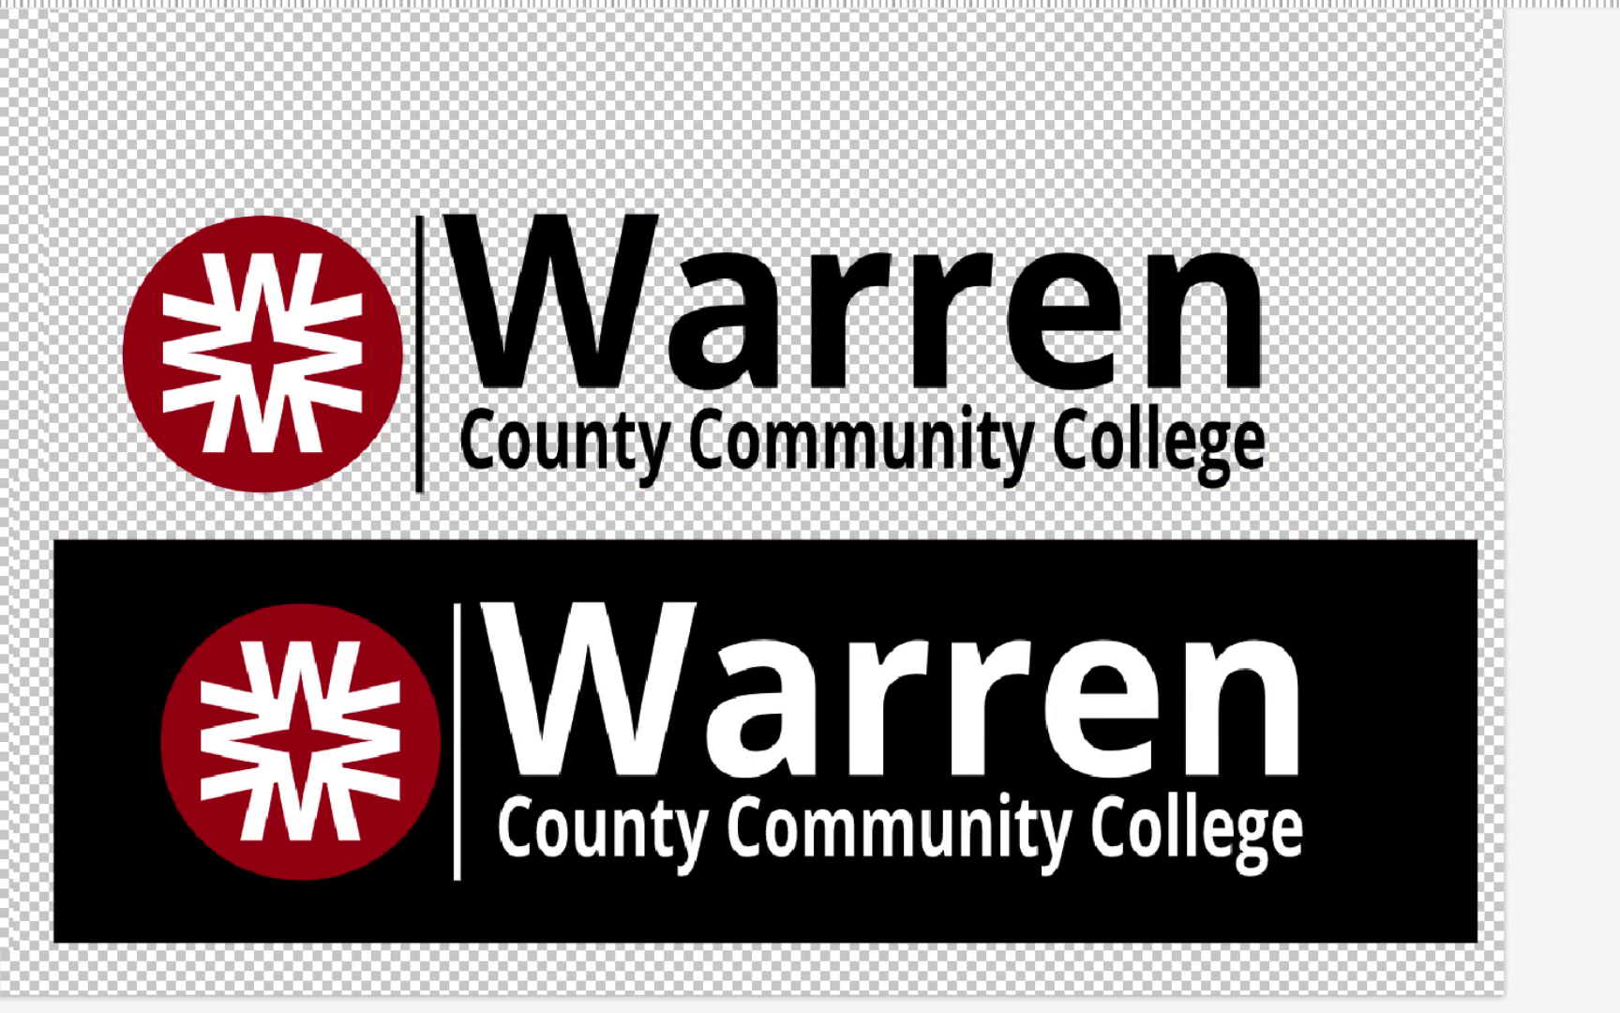
pyautogui.scroll(-2, 1599, 681)
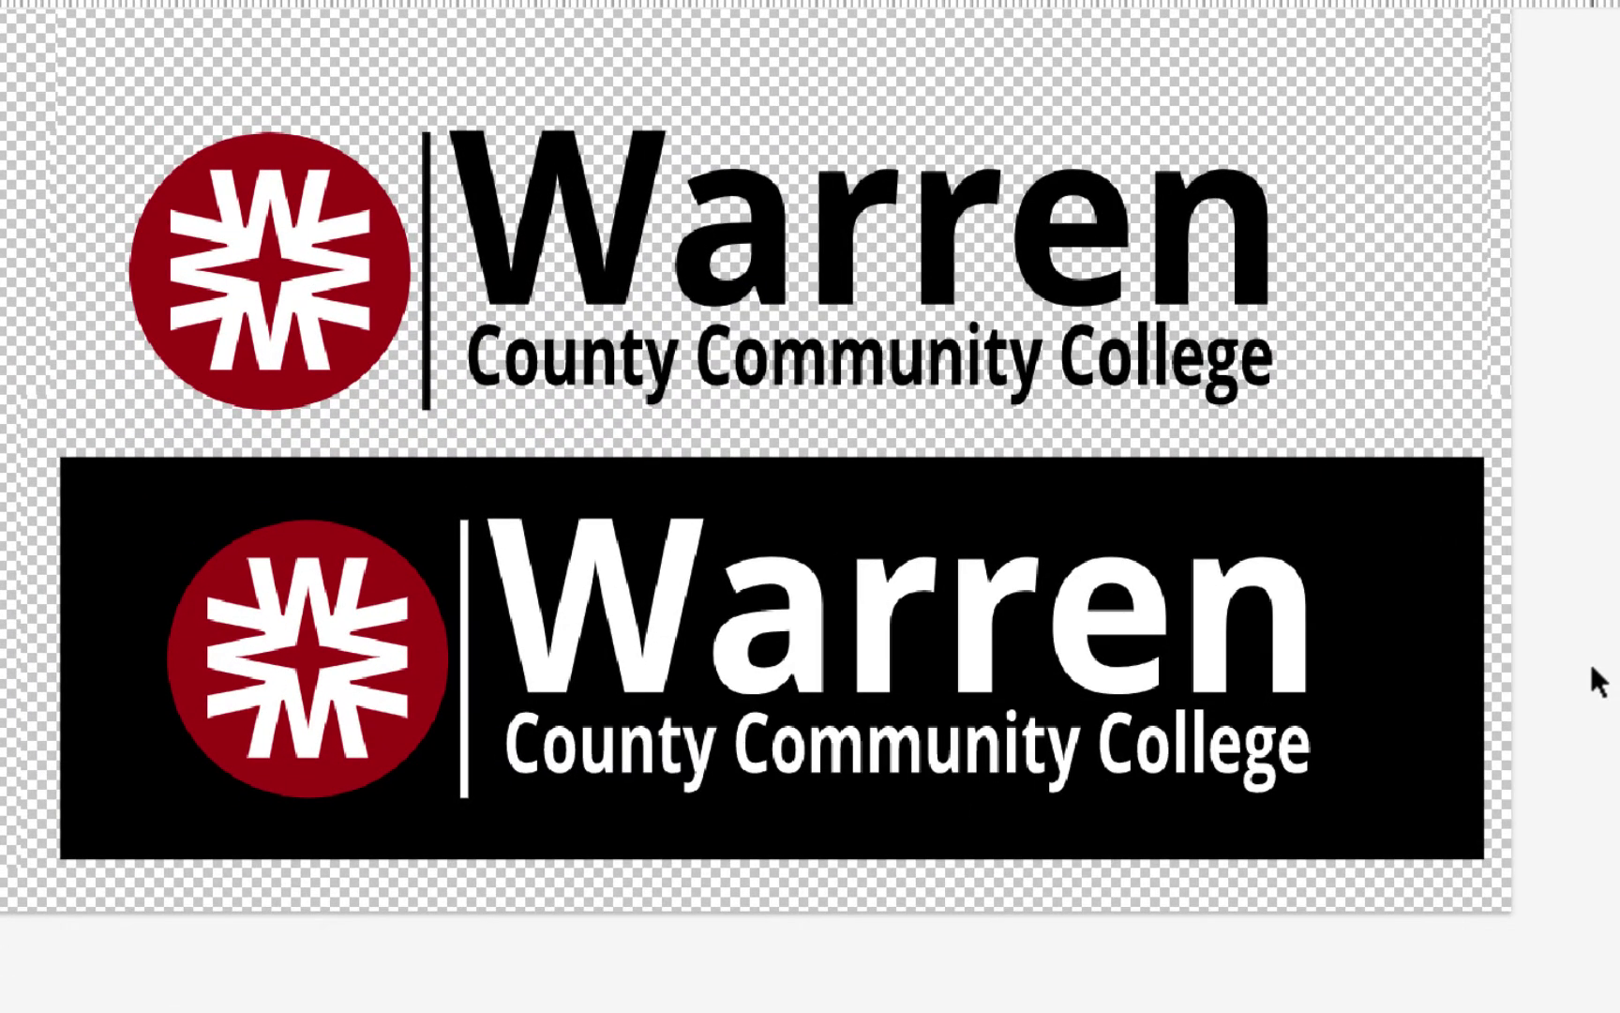
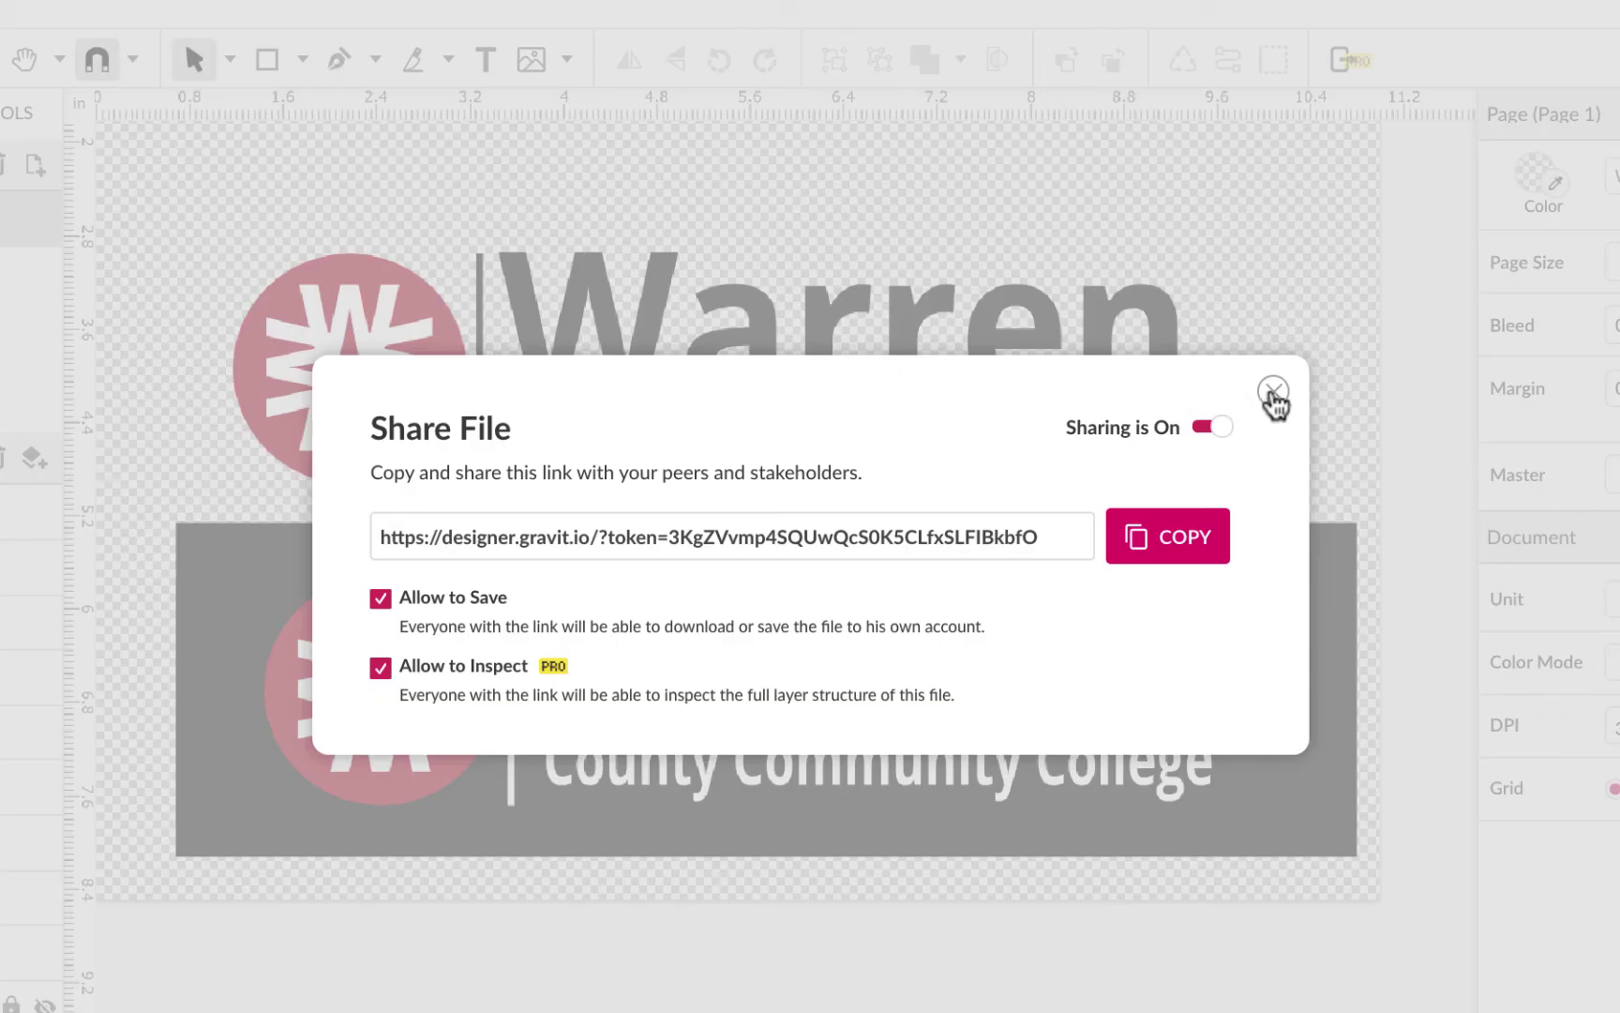
# Step: Close the file-sharing dialog and export the design as a PDF document at 150 dpi
pyautogui.click(1272, 391)
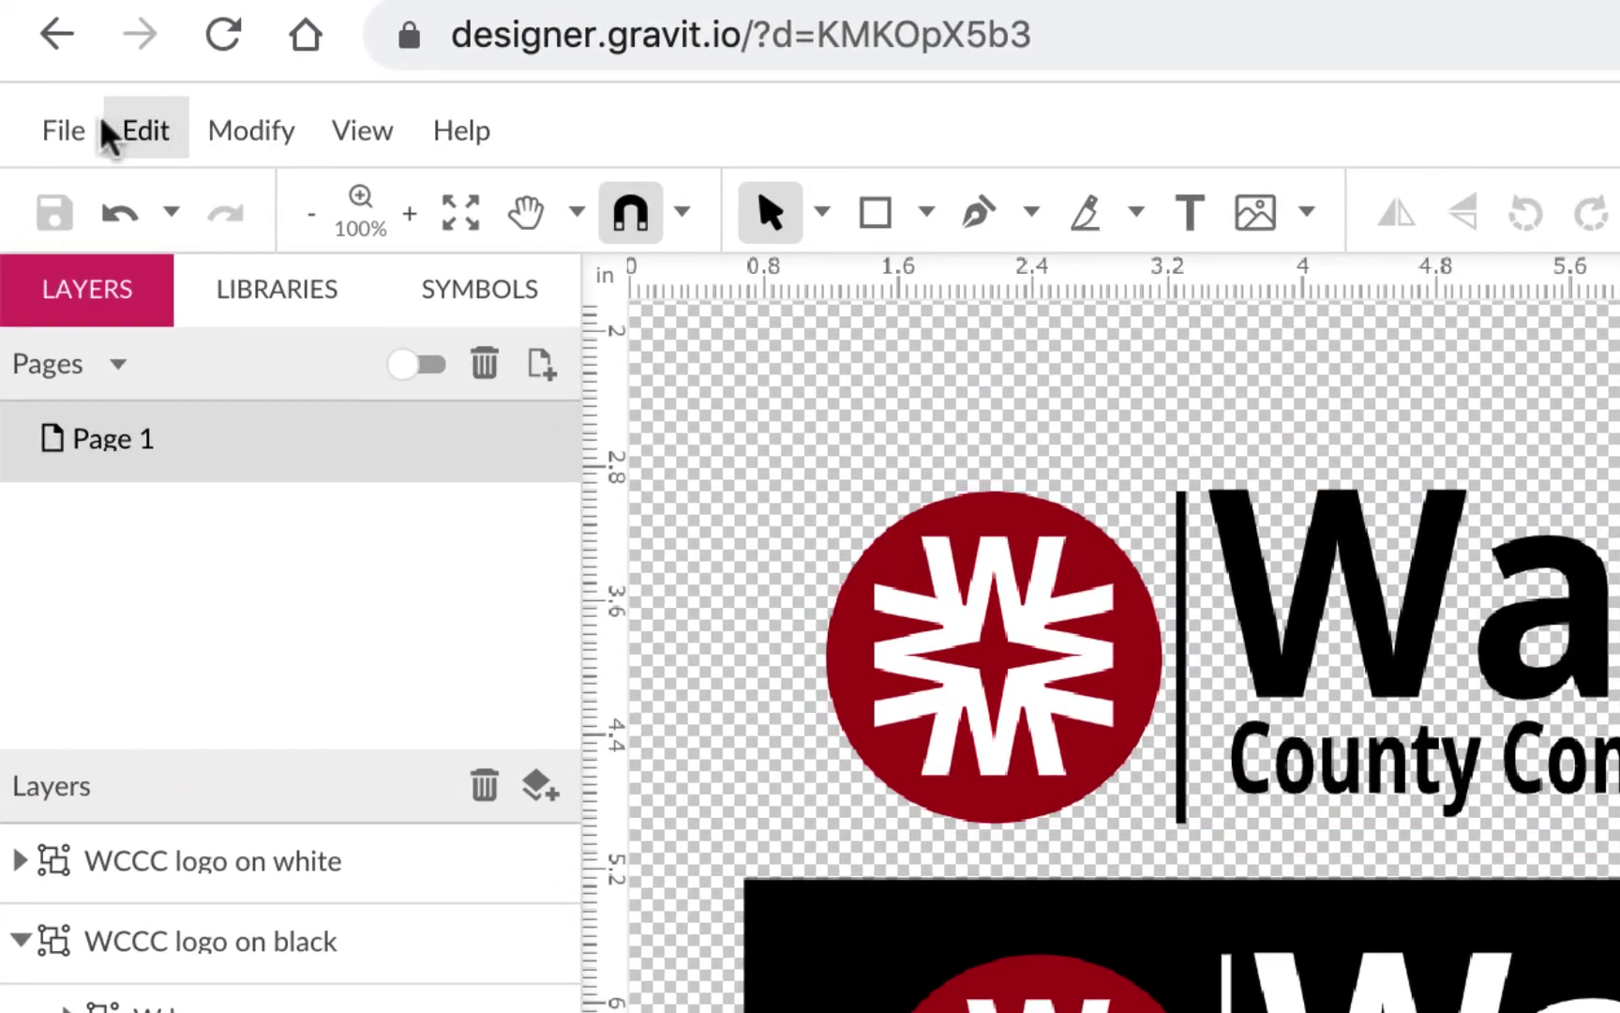
pyautogui.click(62, 136)
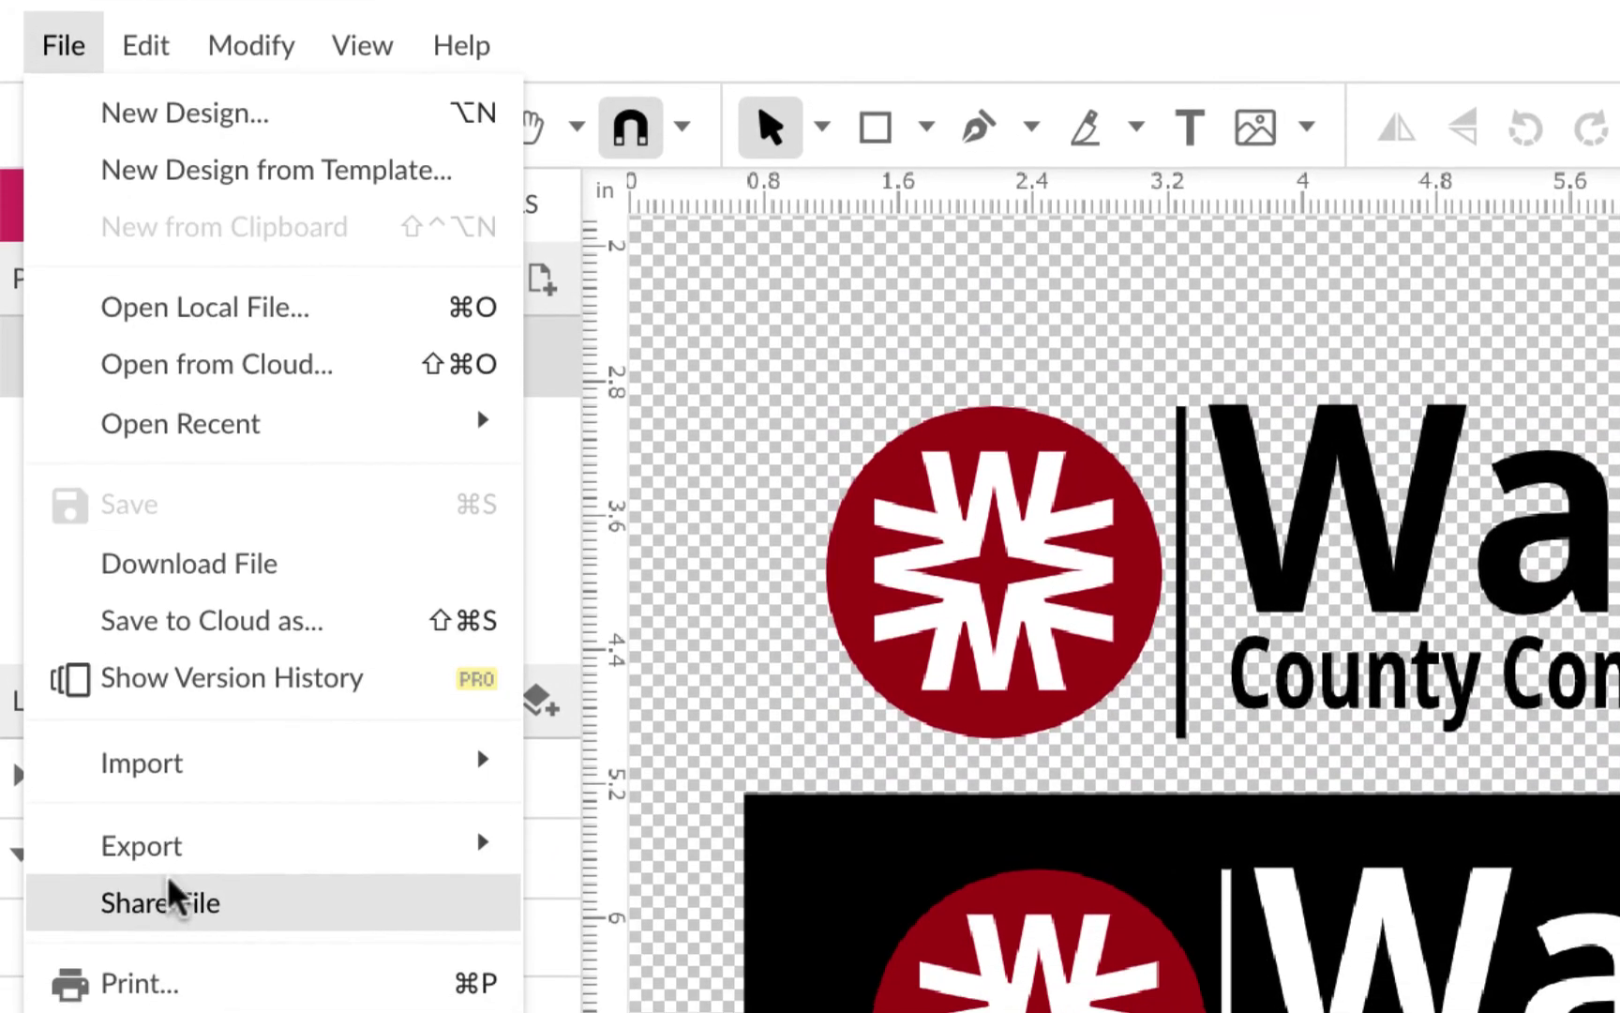
pyautogui.moveTo(132, 936)
pyautogui.moveTo(741, 873)
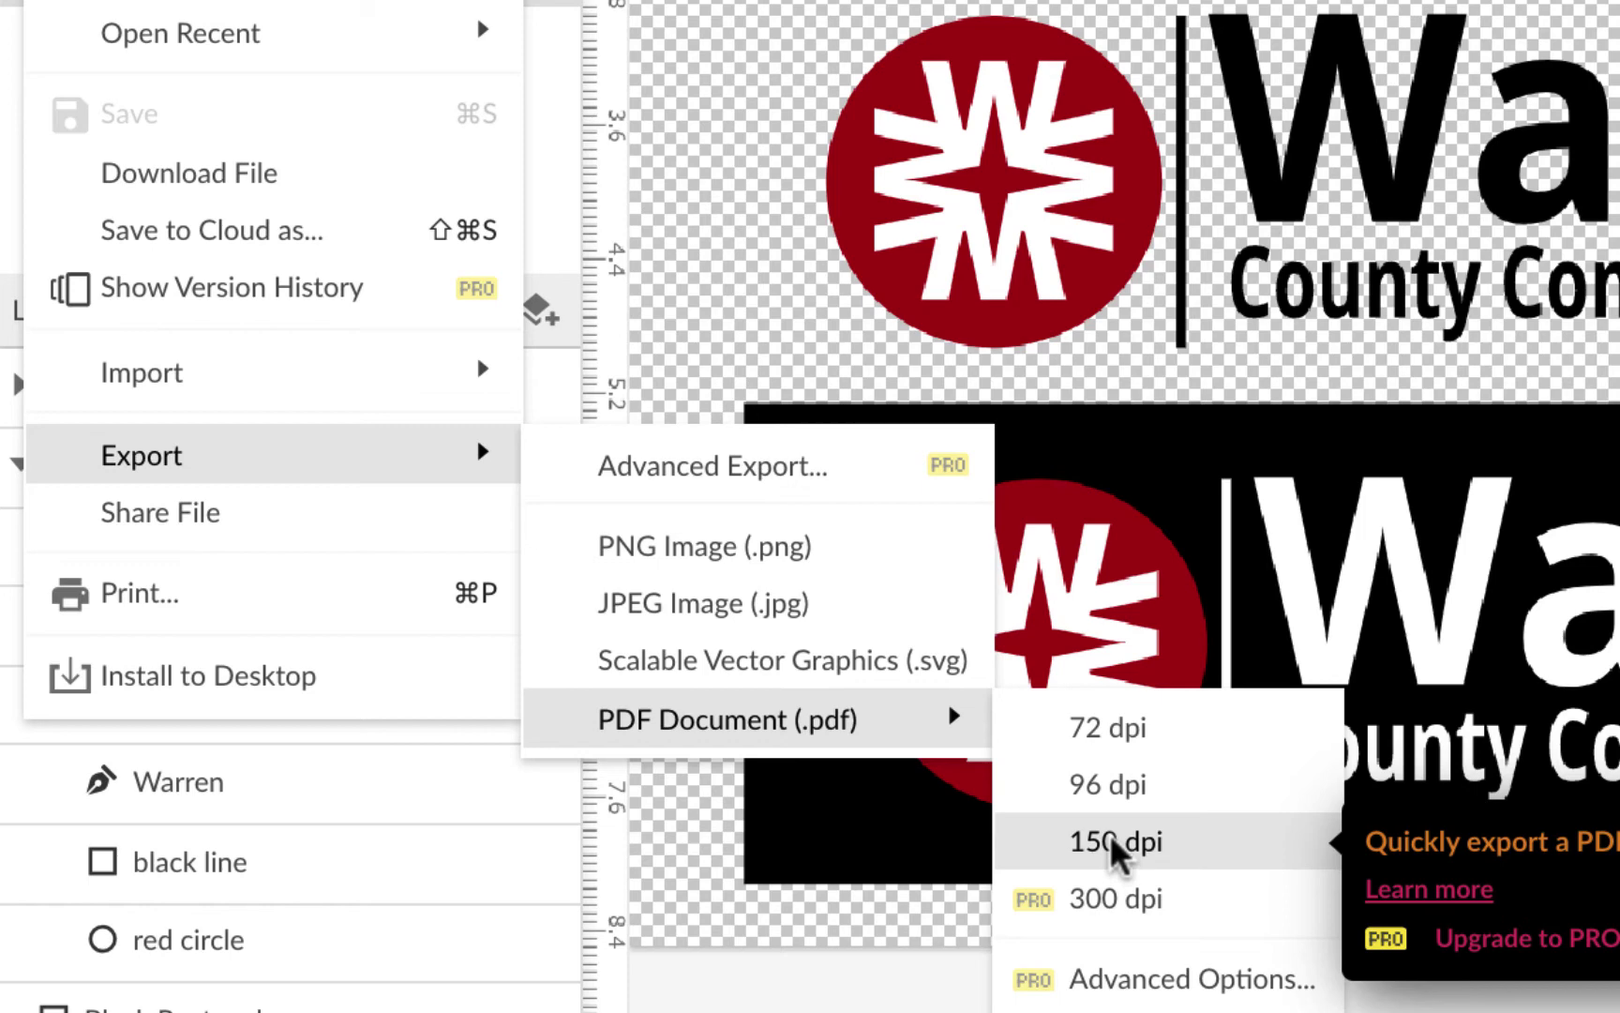
pyautogui.click(1112, 839)
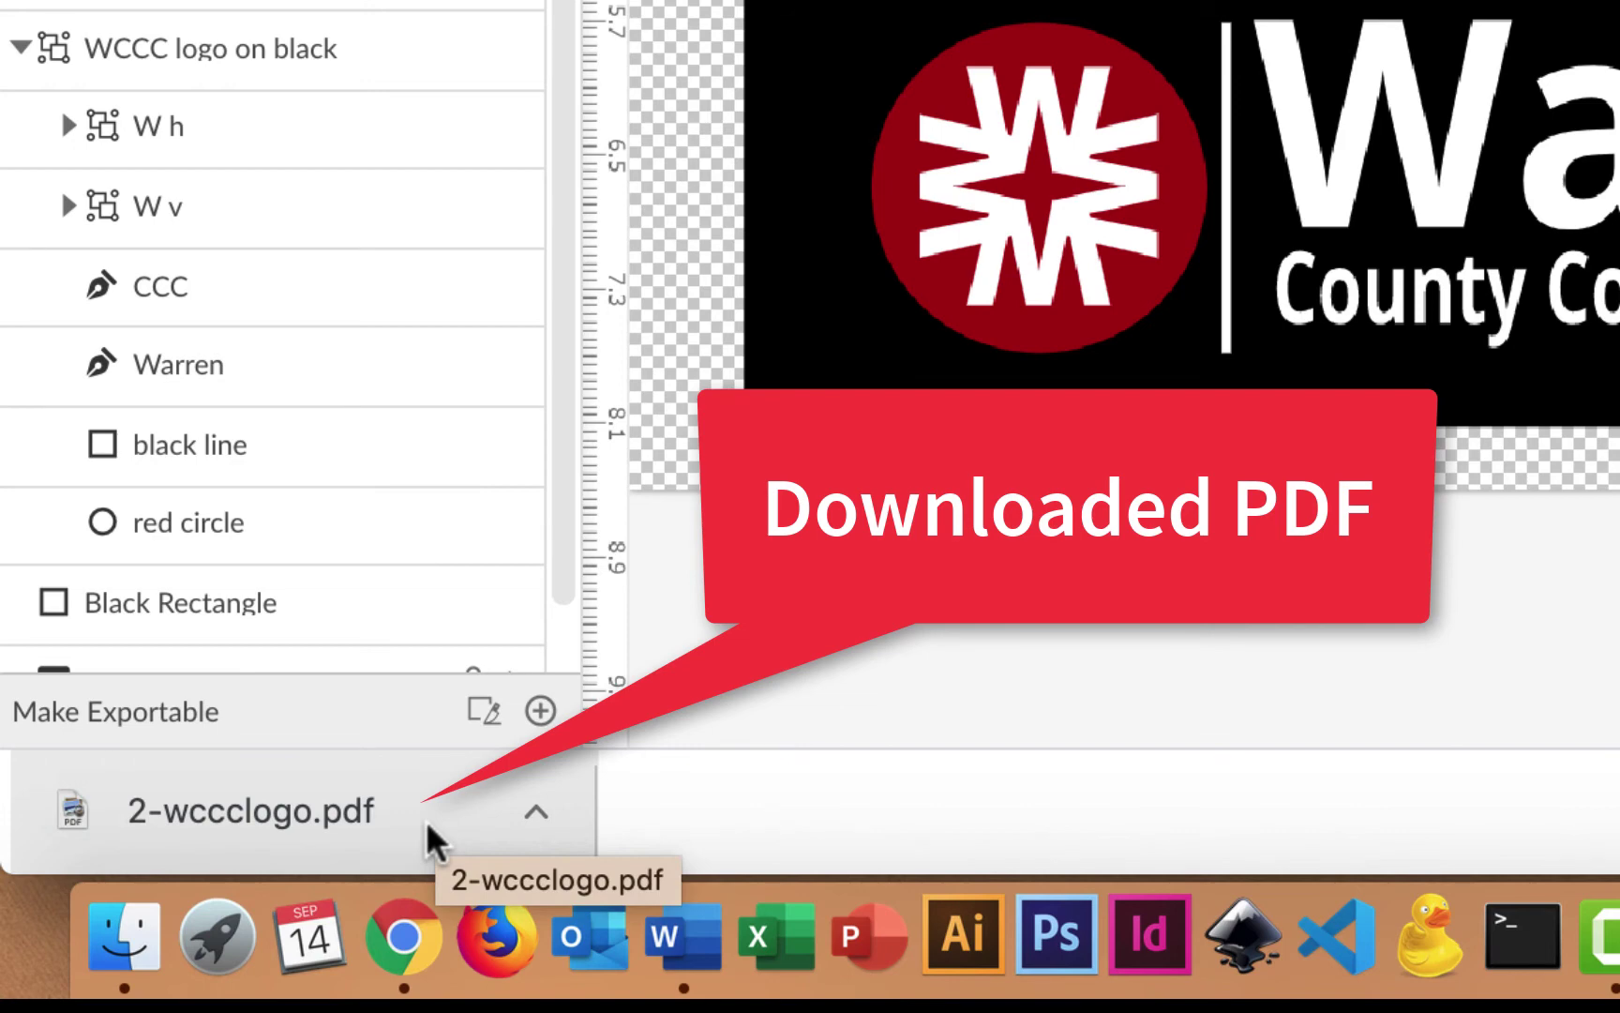
# Step: Open the downloaded 2-wccclogo.pdf, check both logo versions, and close it again
pyautogui.click(326, 818)
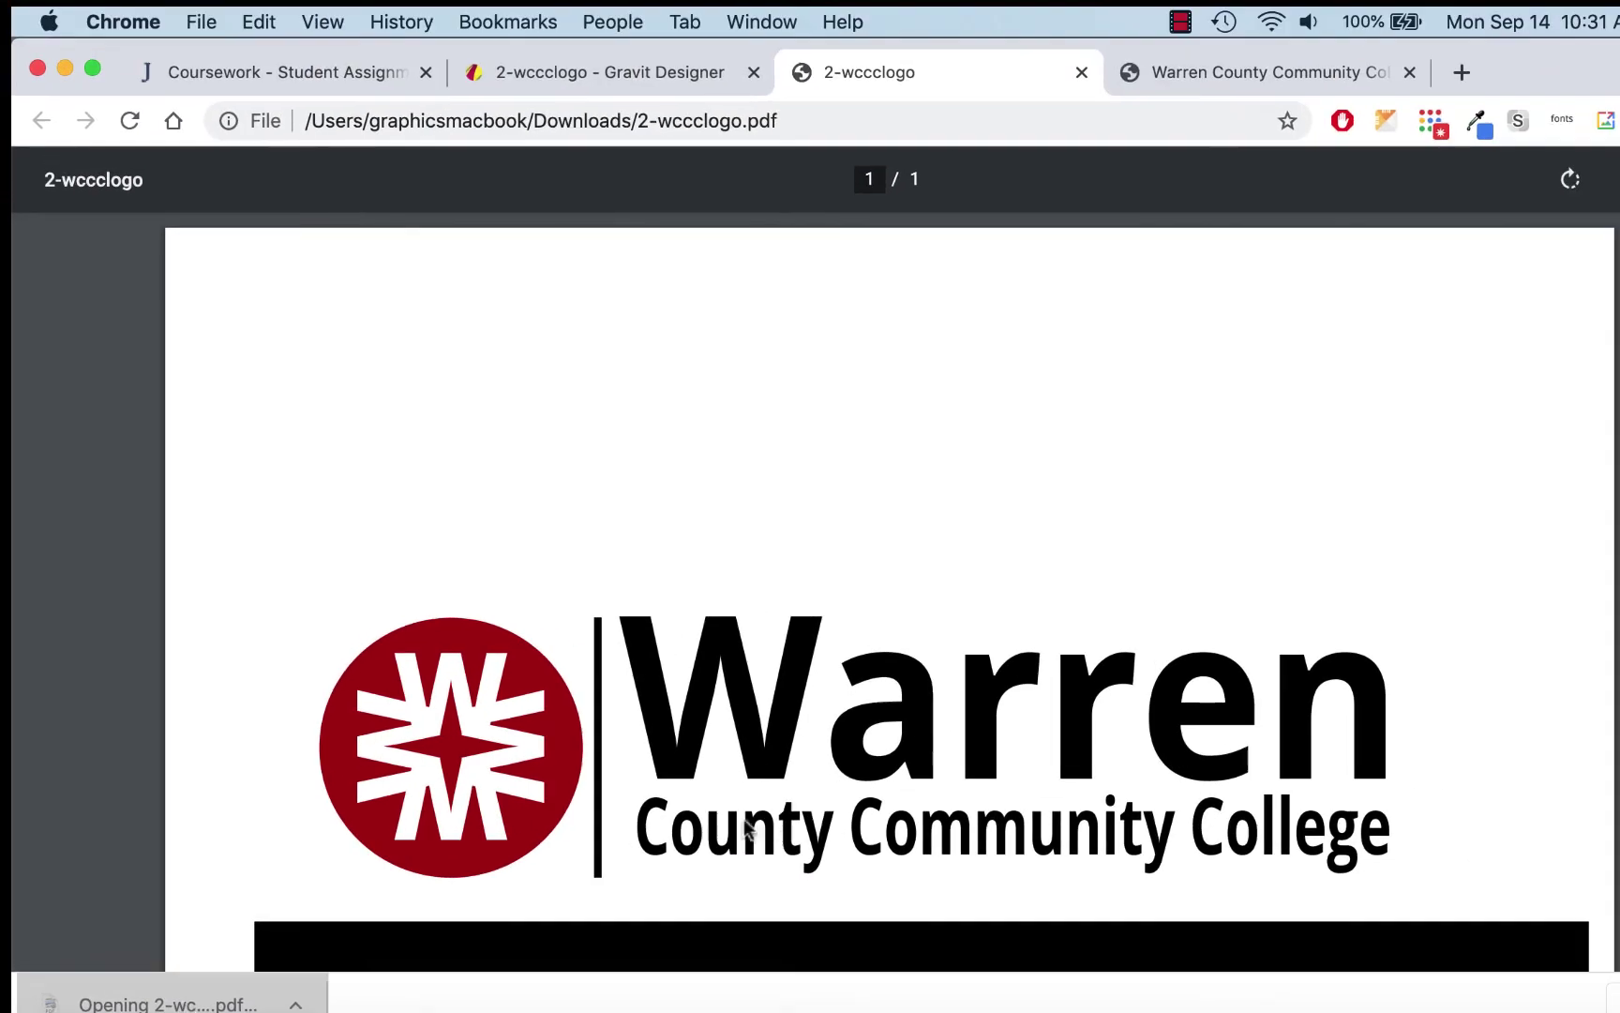
pyautogui.scroll(2, 818, 698)
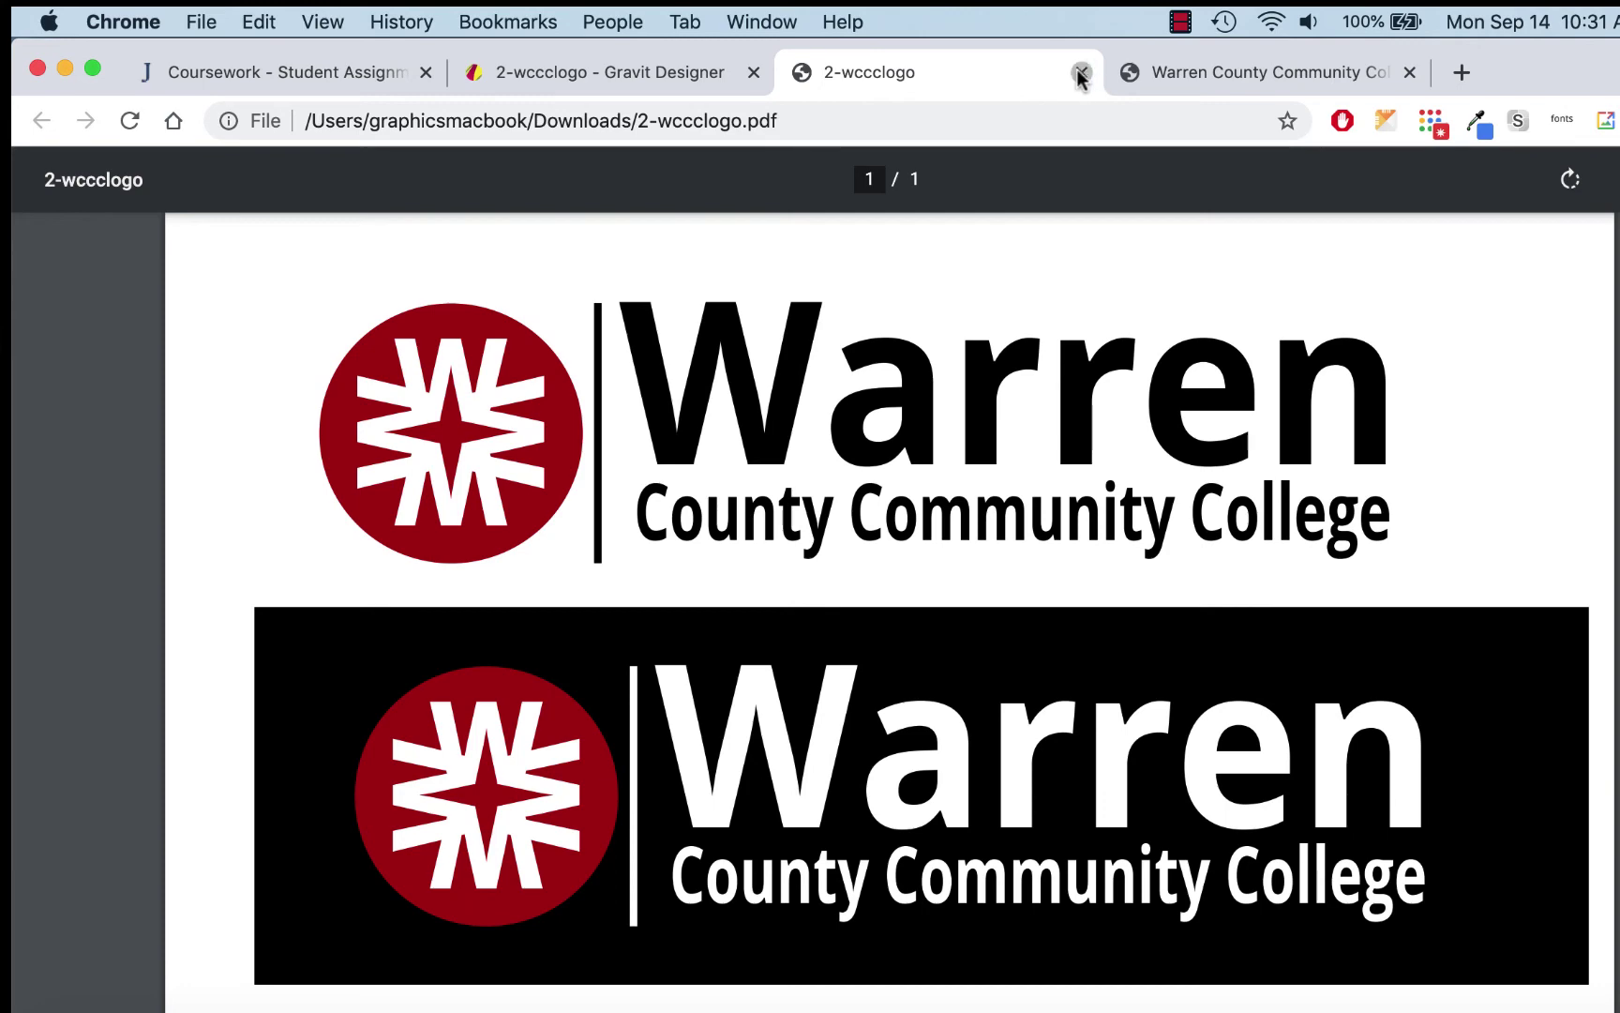
pyautogui.click(1081, 75)
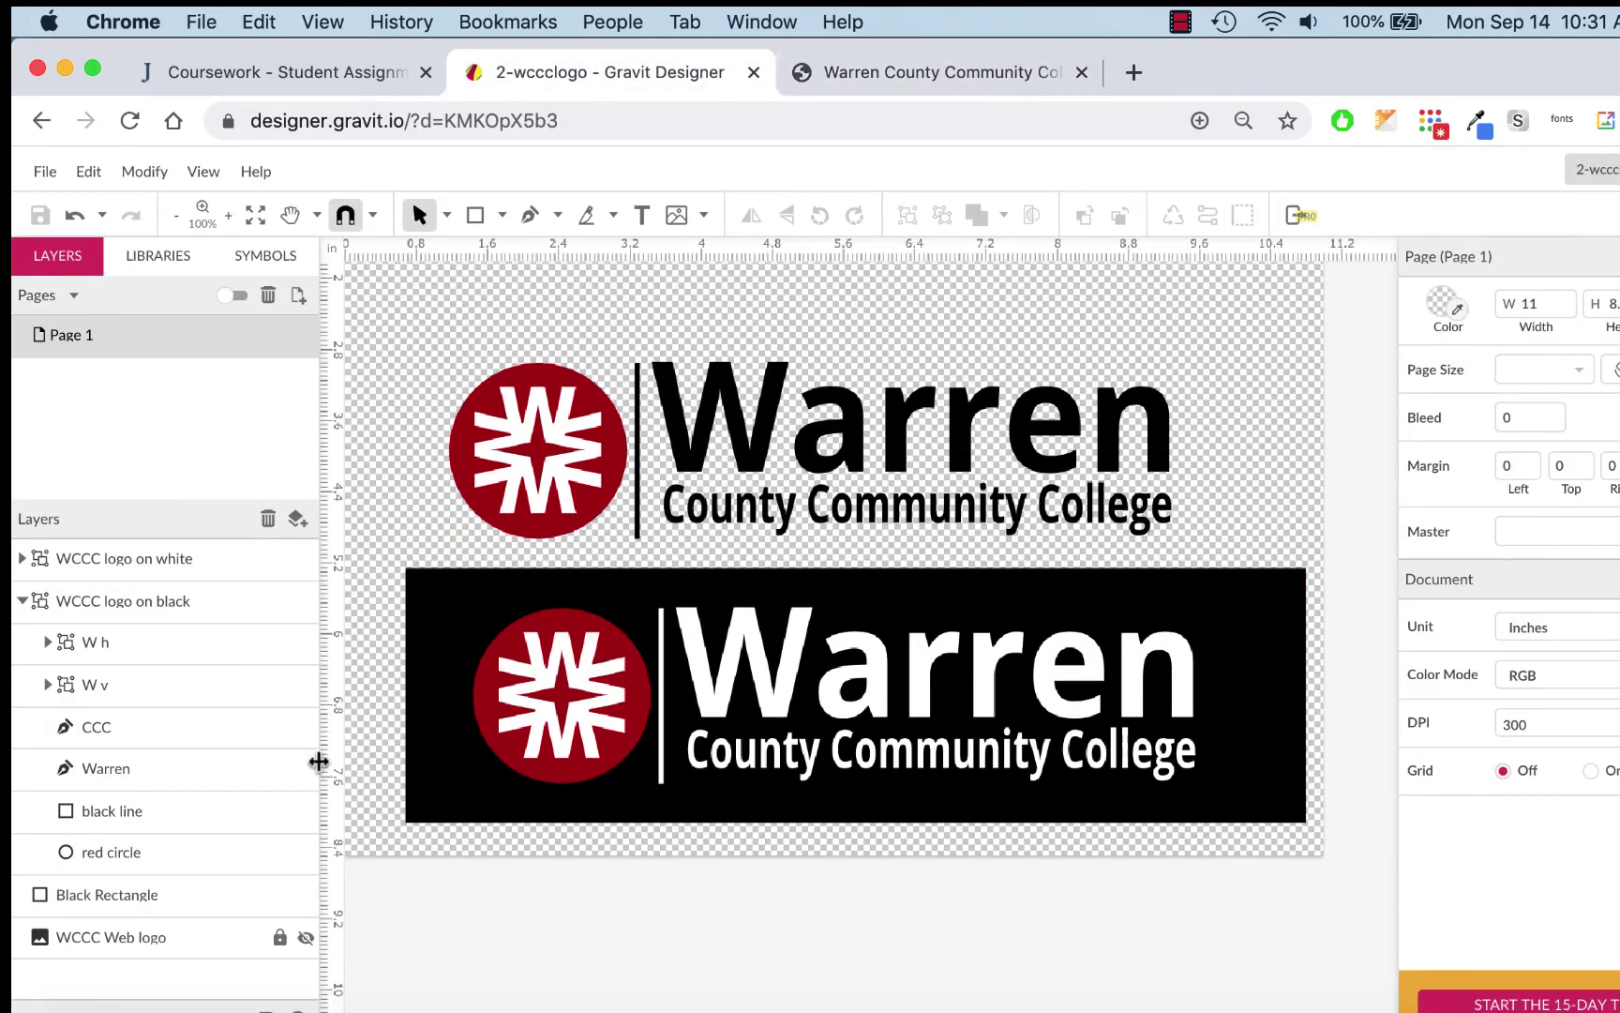
# Step: Switch to the Coursework site and upload 2-wccclogo.pdf from Downloads for the assignment comment containing the share link
pyautogui.click(297, 71)
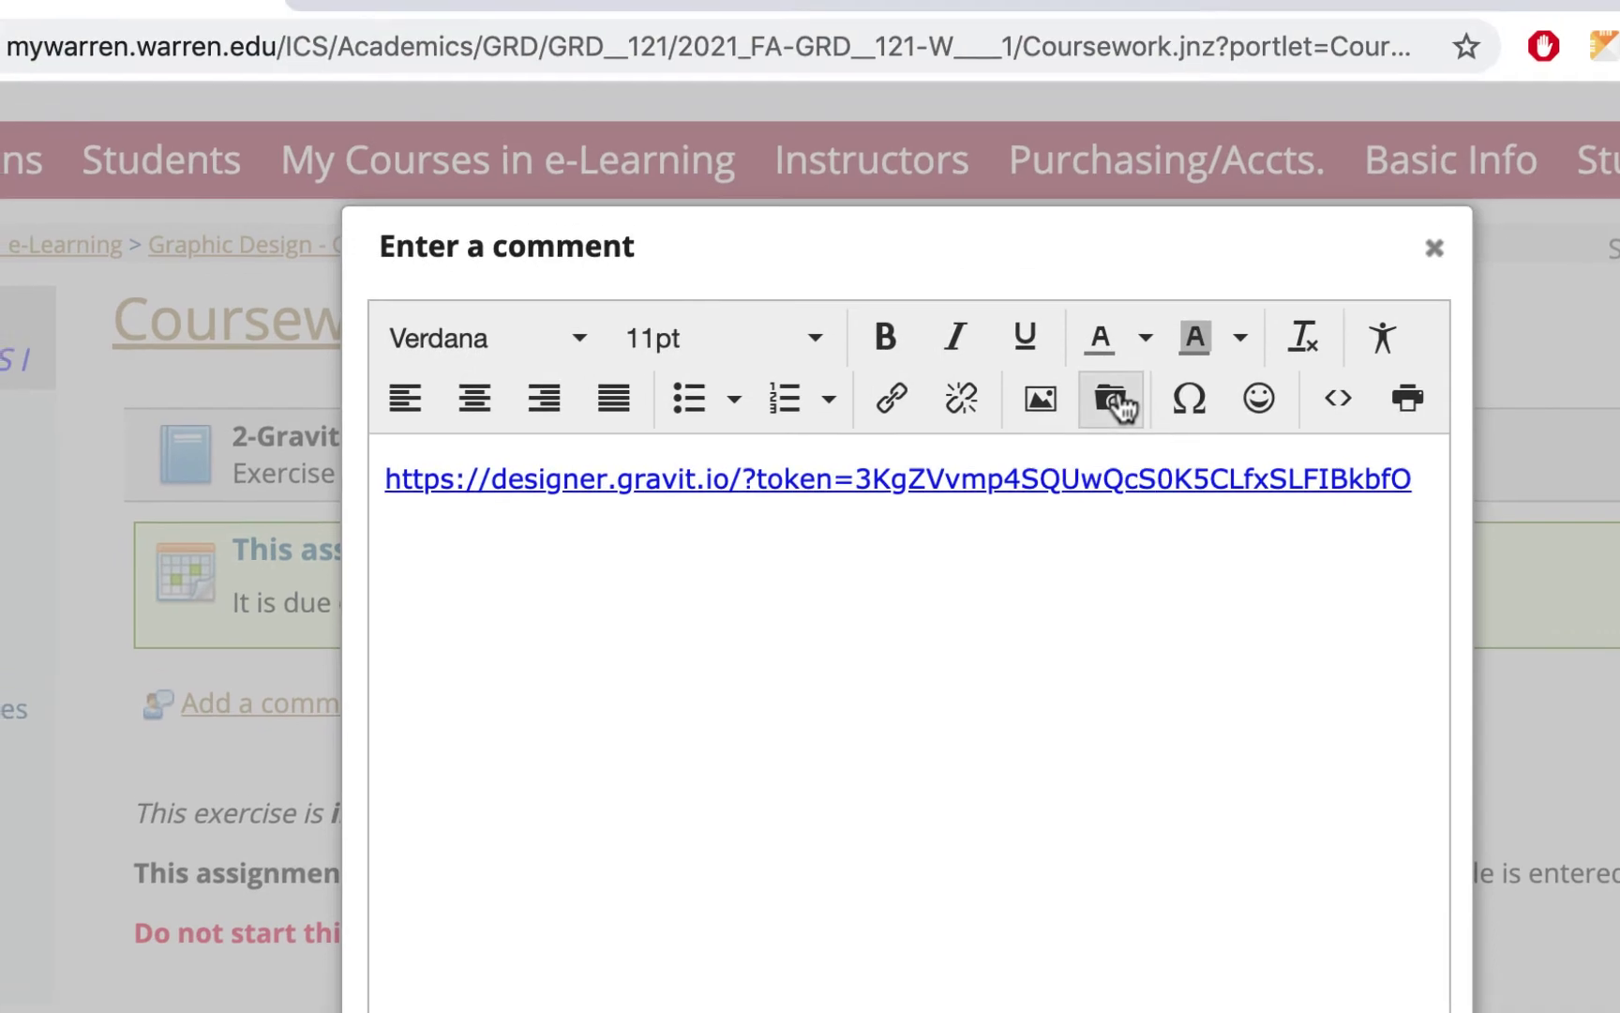
pyautogui.click(1064, 186)
pyautogui.click(433, 274)
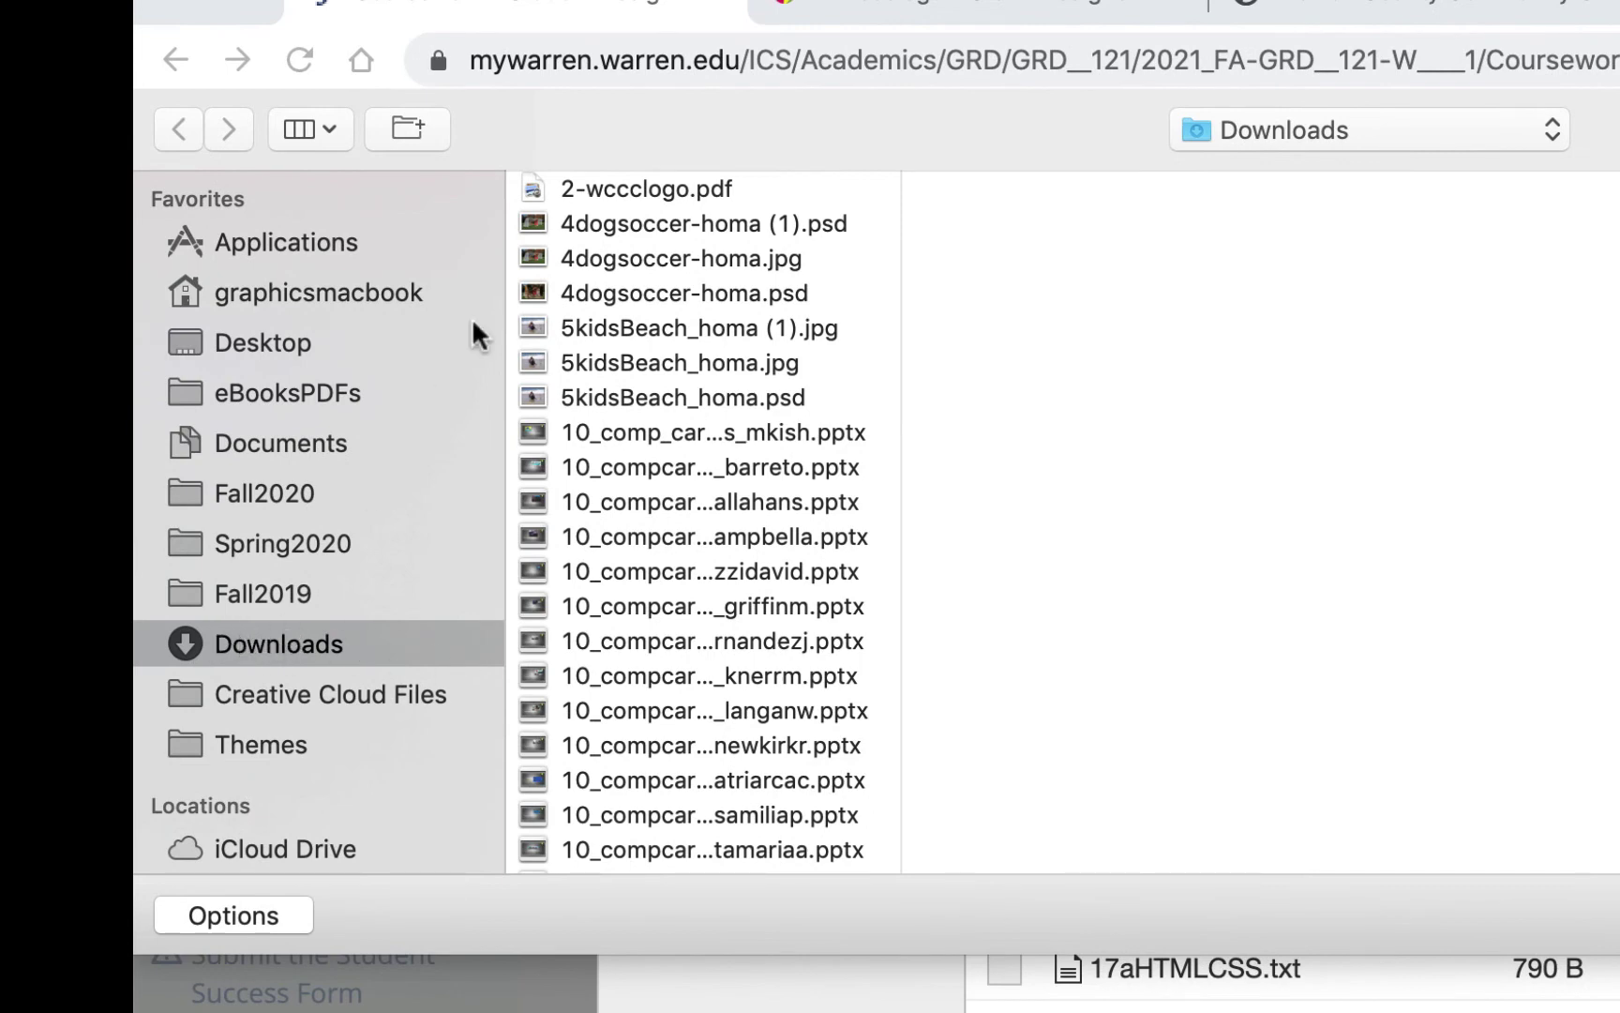
pyautogui.click(683, 186)
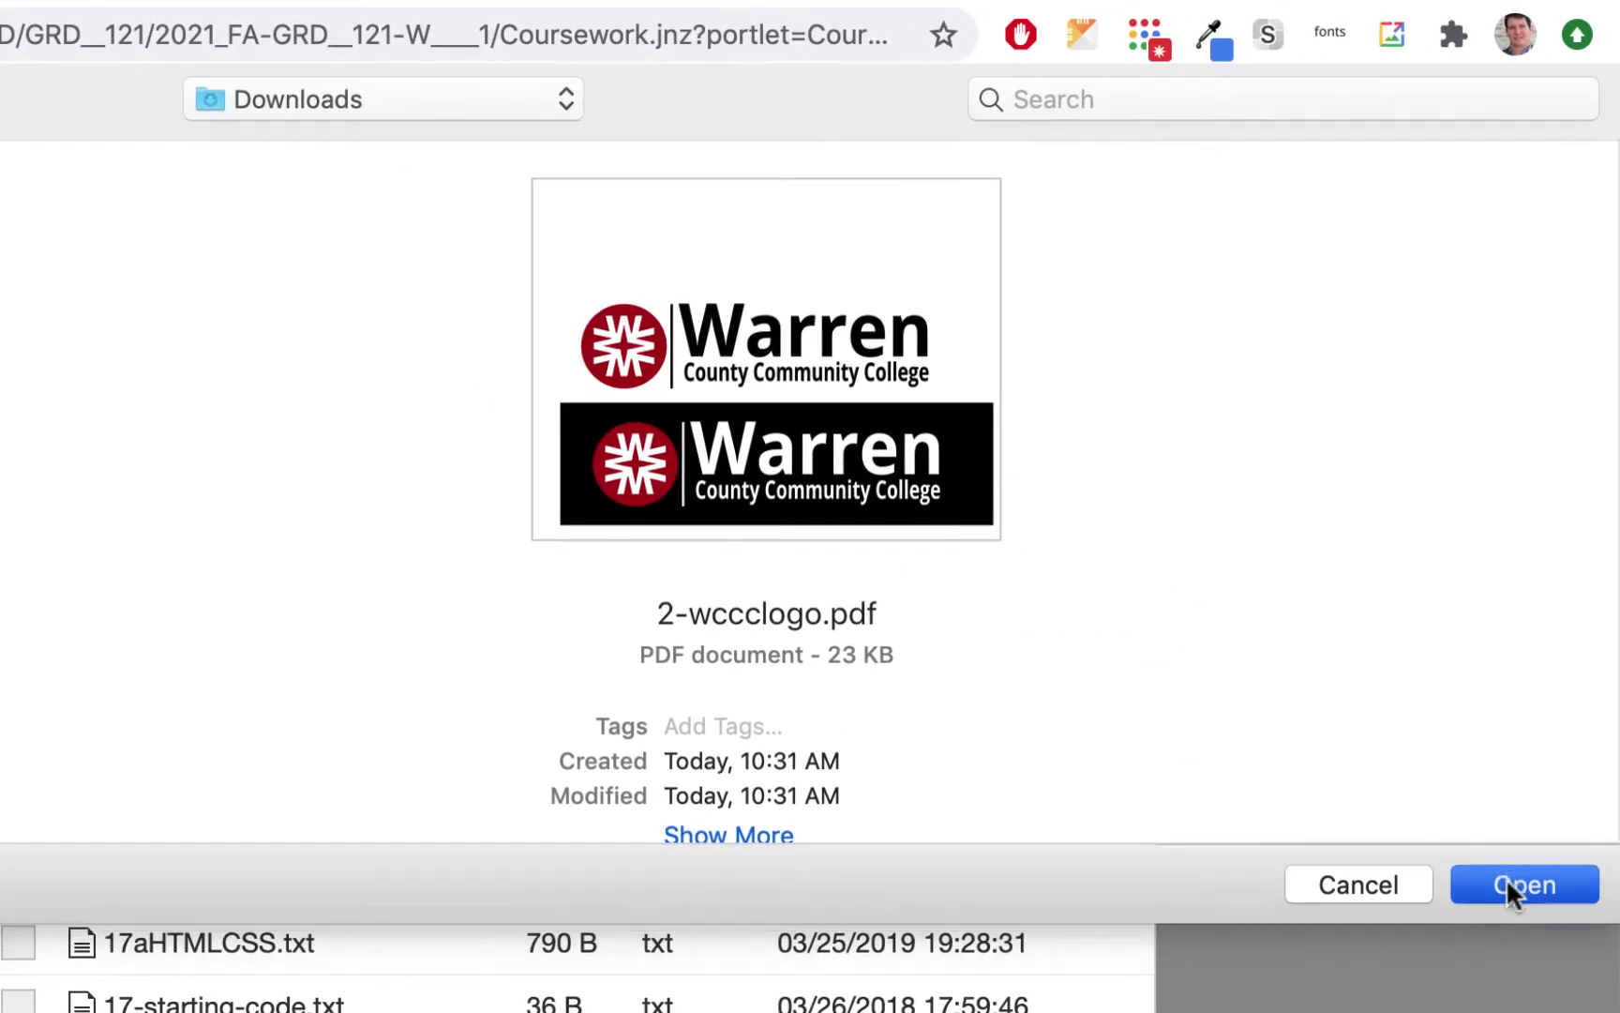
pyautogui.click(1513, 887)
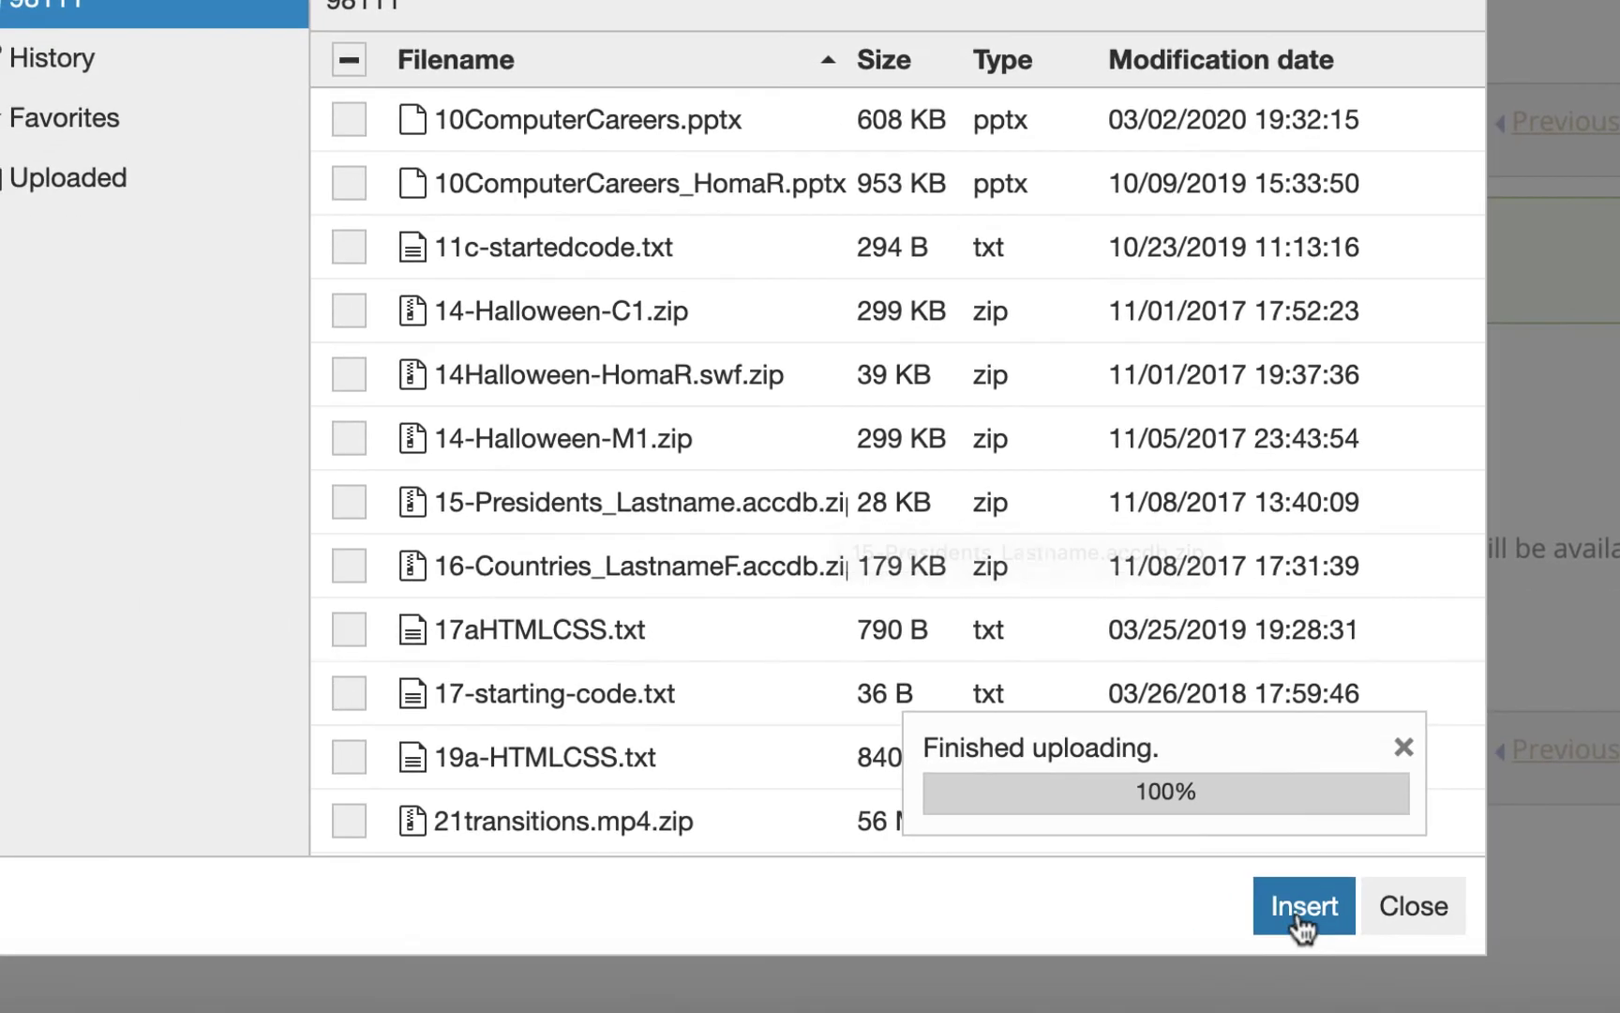
# Step: Insert the uploaded PDF into the assignment comment and save it, opening the posted 2-wccclogo.pdf to check it
pyautogui.click(1295, 922)
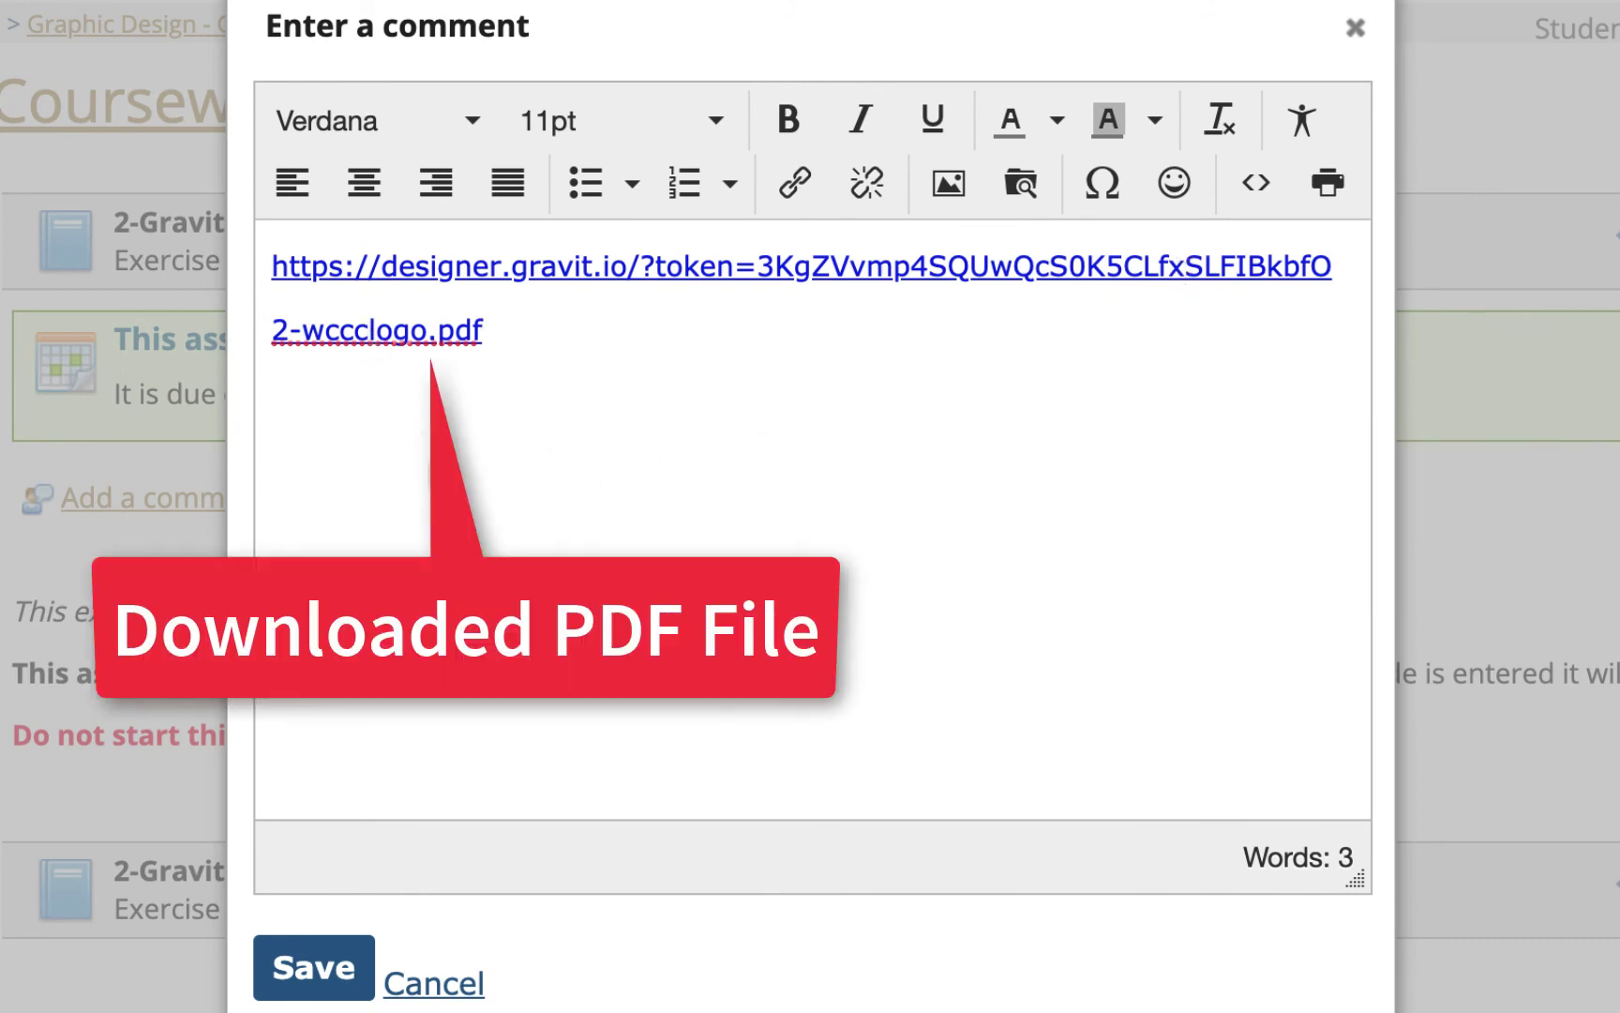
pyautogui.click(333, 966)
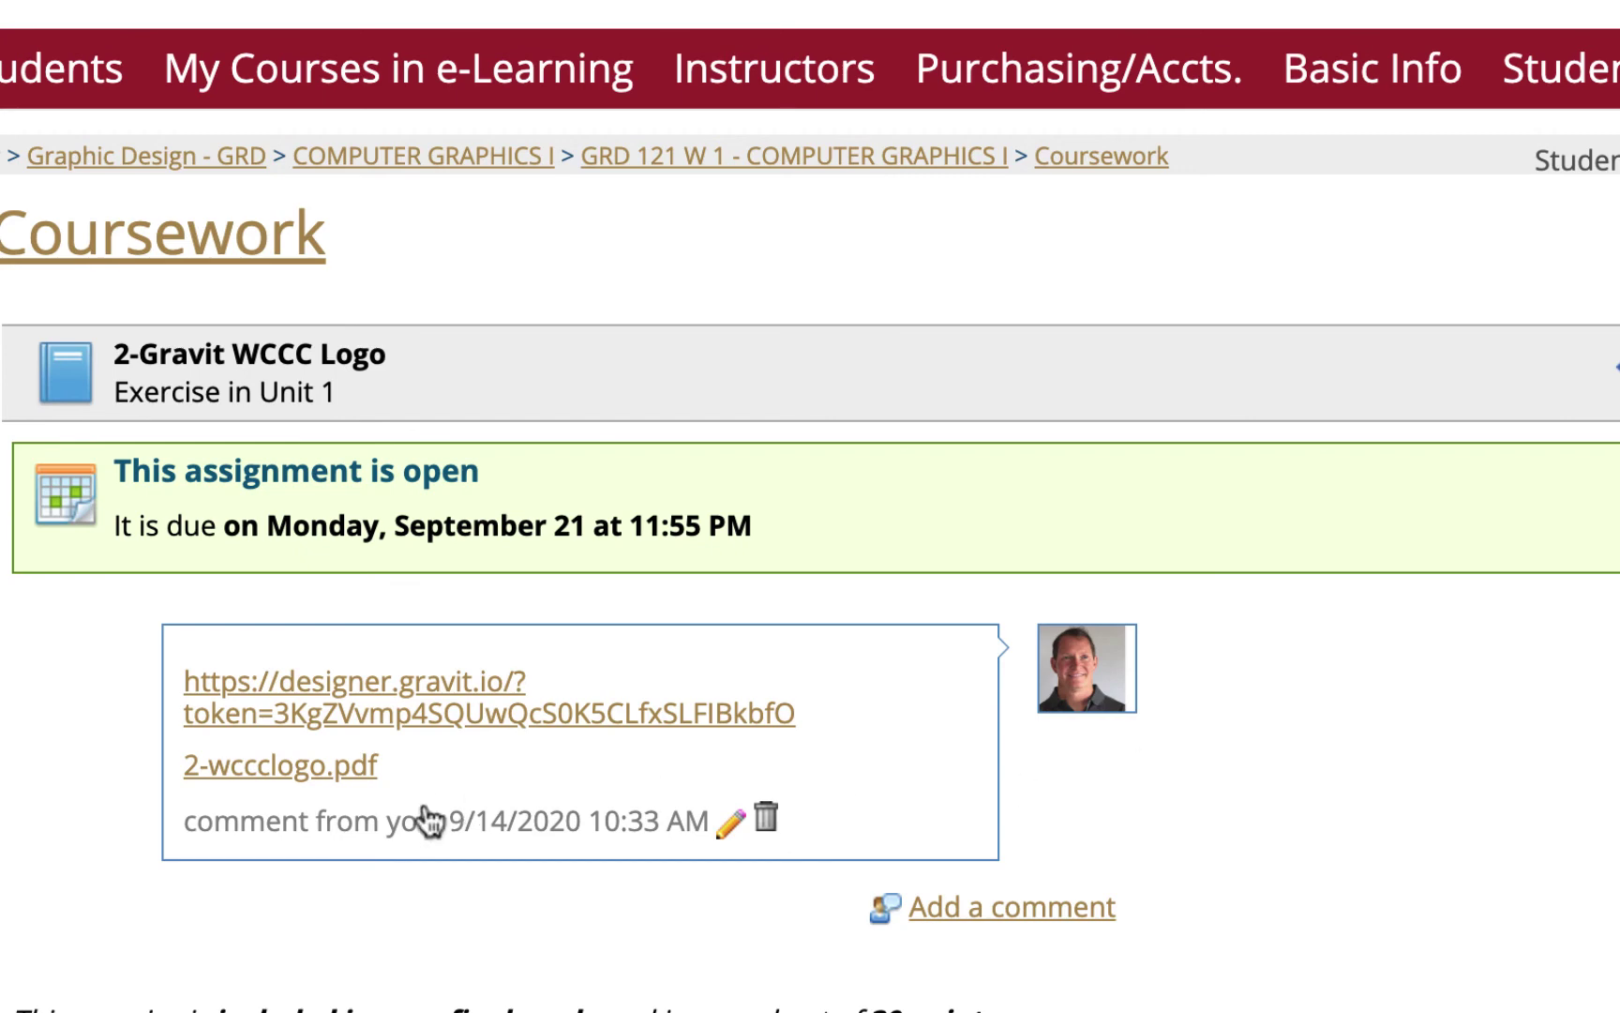
pyautogui.click(354, 786)
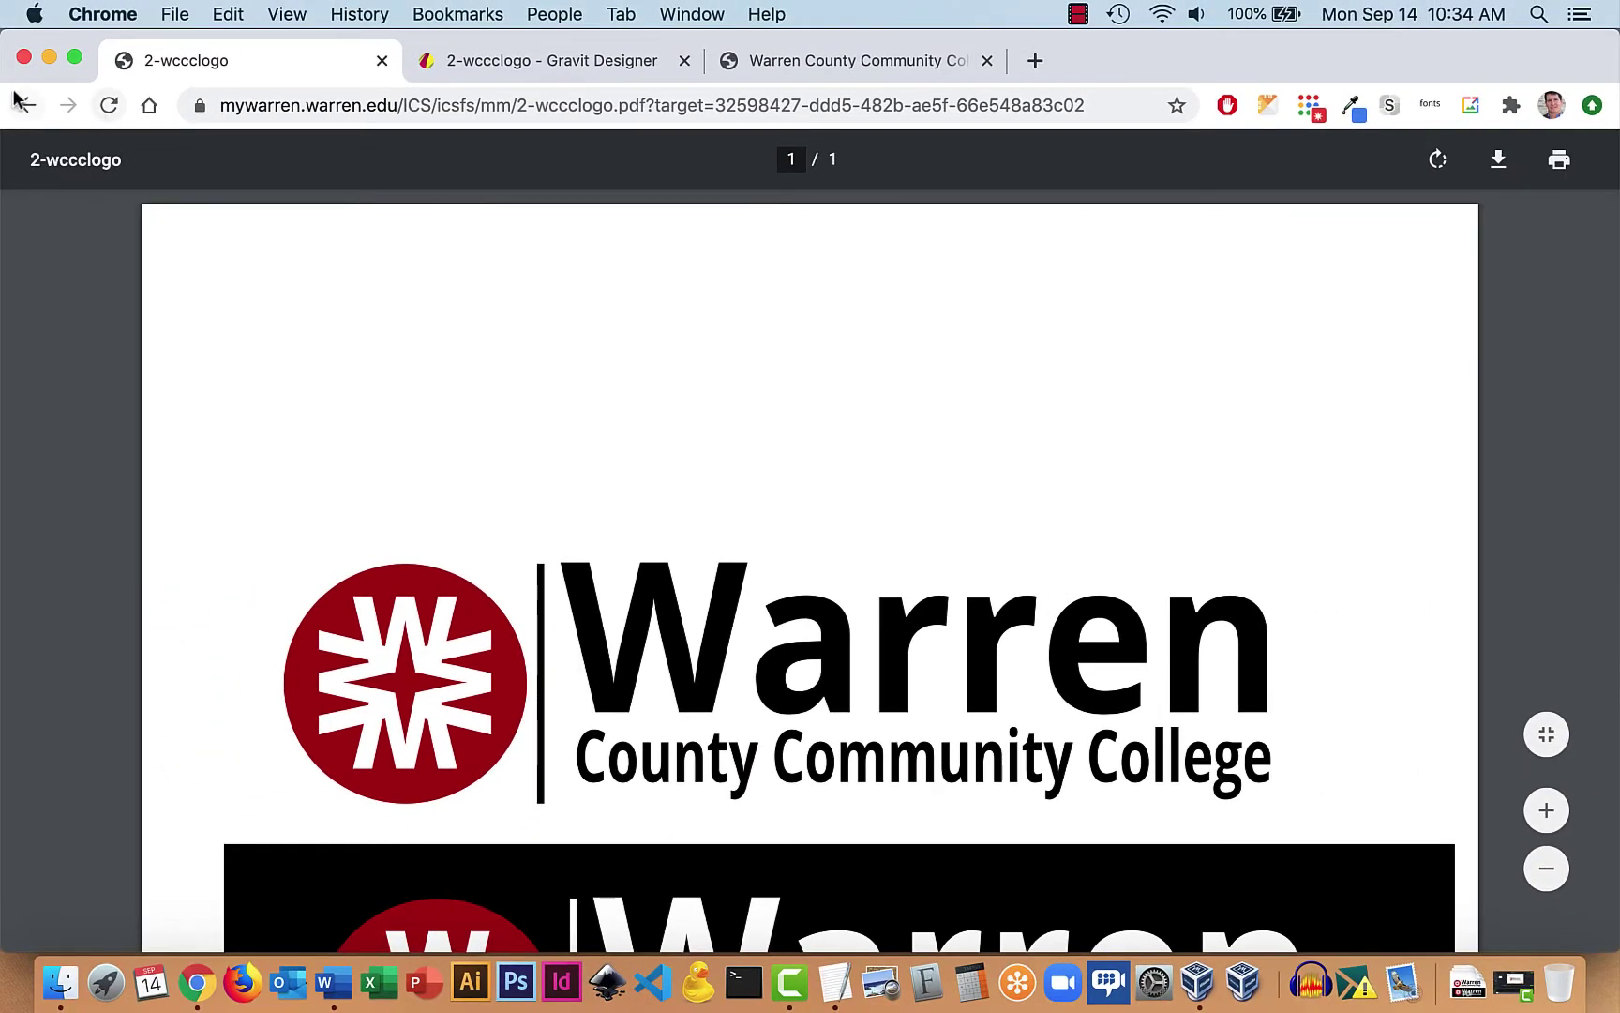
# Step: Return from the PDF to the 2-Gravit WCCC Logo assignment page and open the posted comment for editing
pyautogui.click(27, 107)
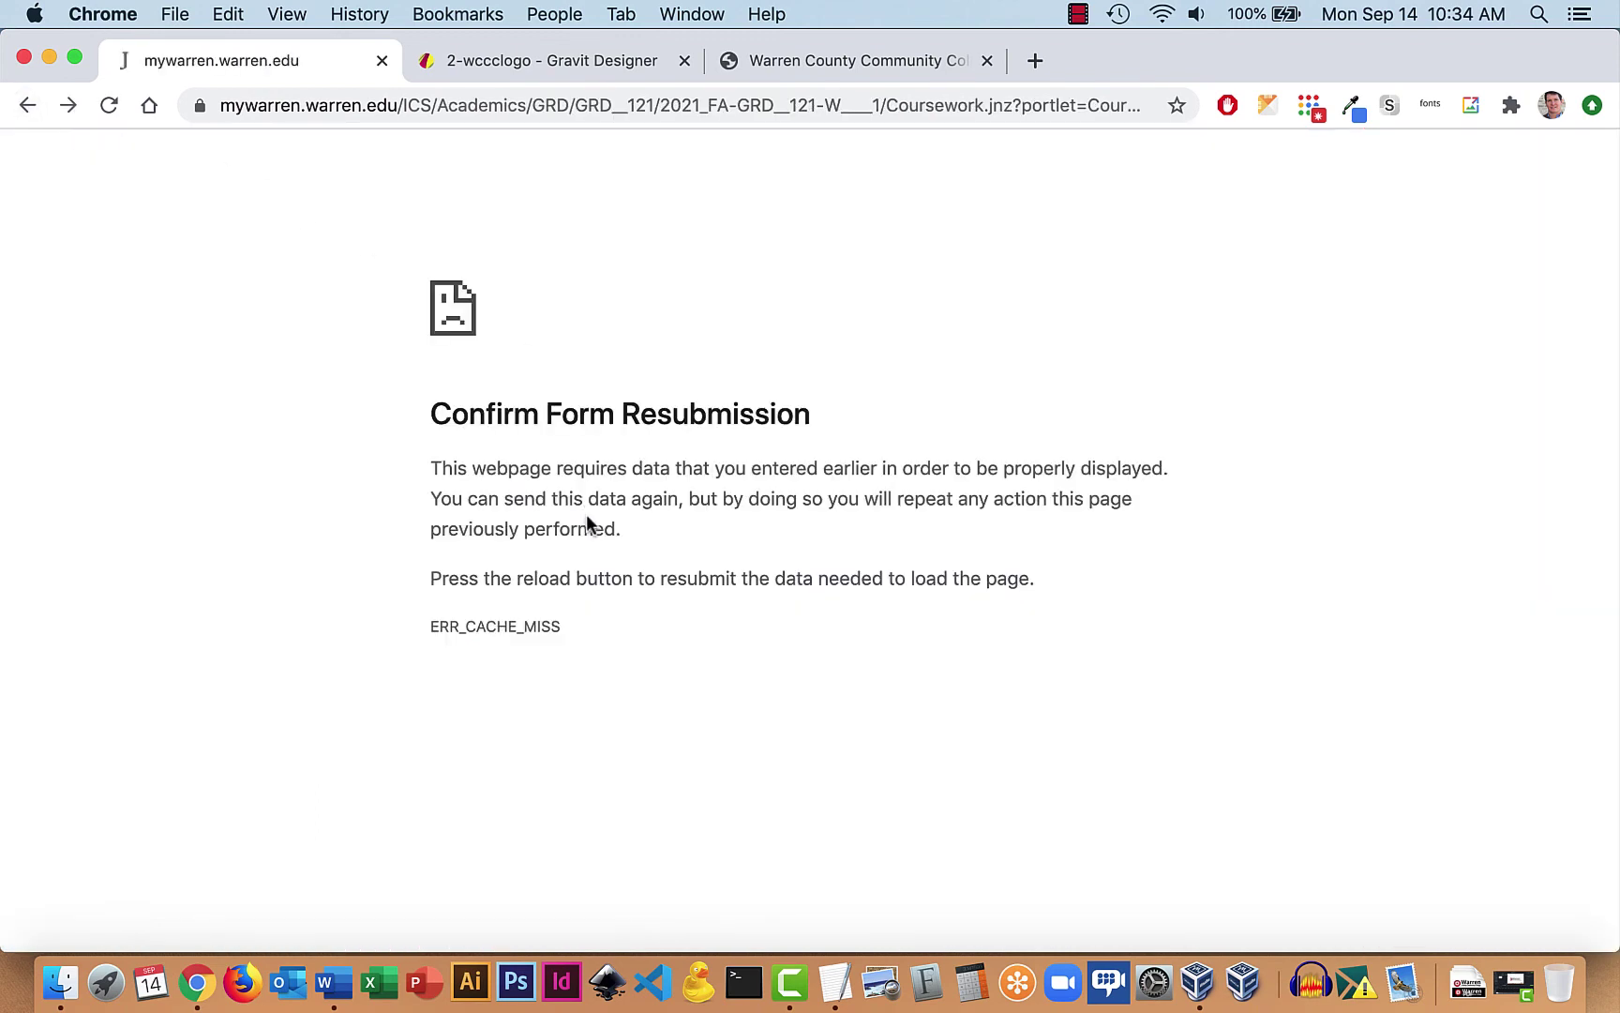
pyautogui.click(28, 107)
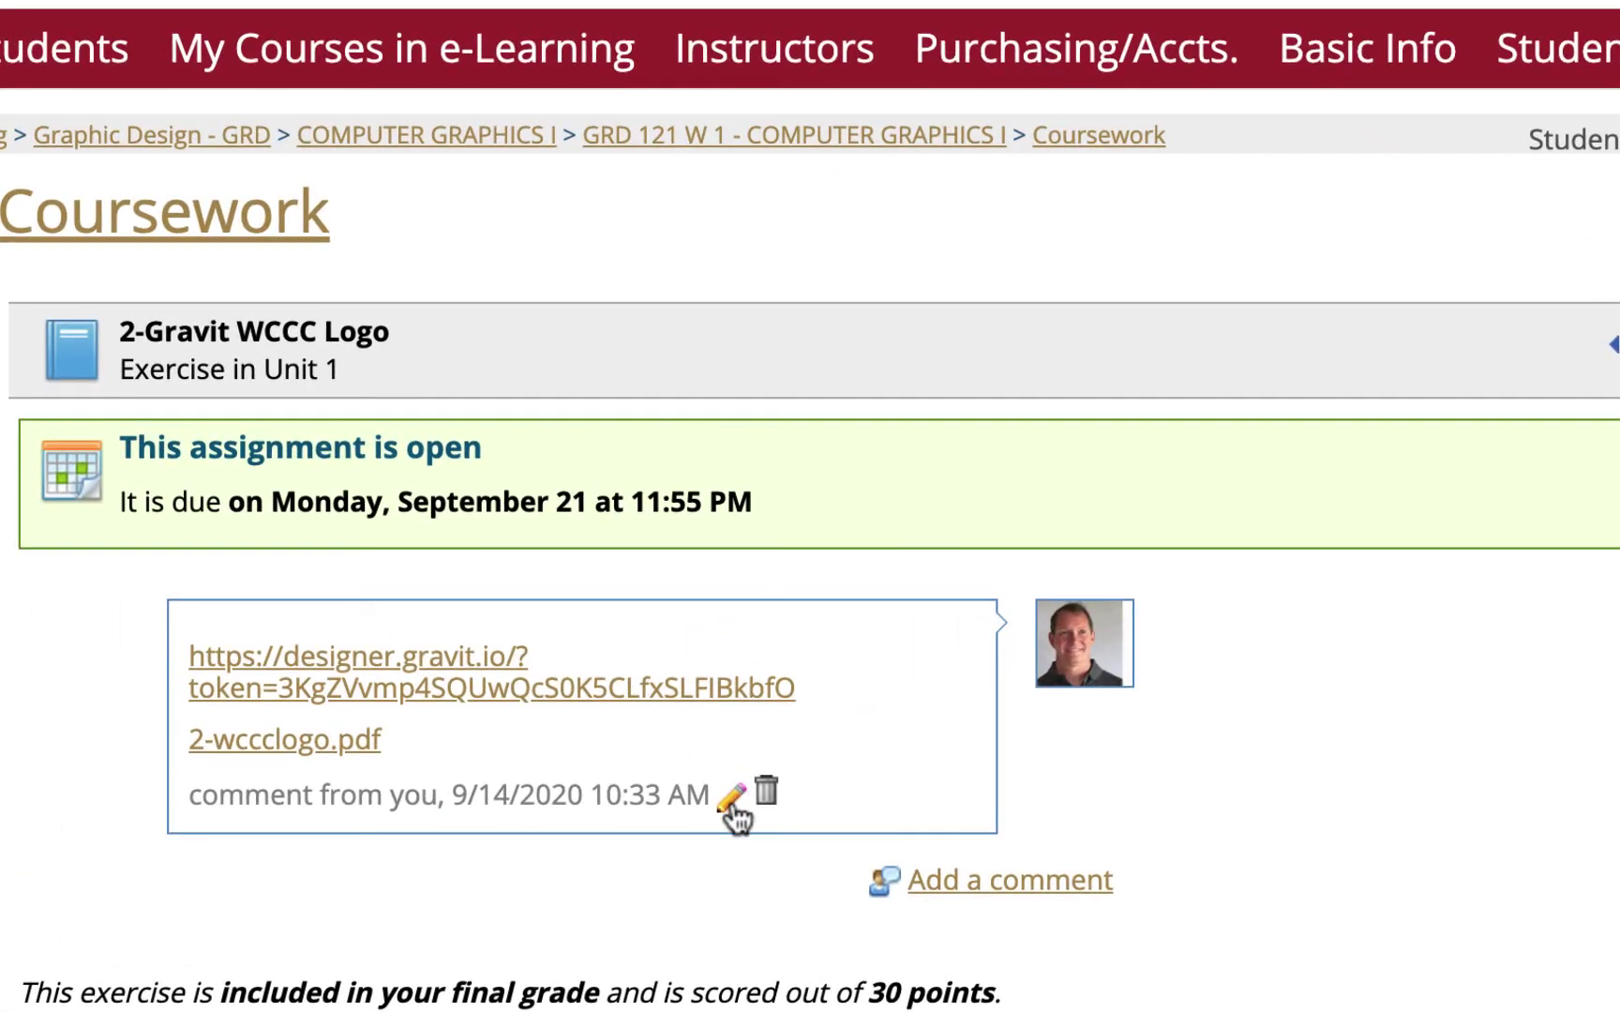
pyautogui.click(731, 799)
# Step: Set the target of the comment's 2-wccclogo.pdf link to New window
pyautogui.click(451, 438)
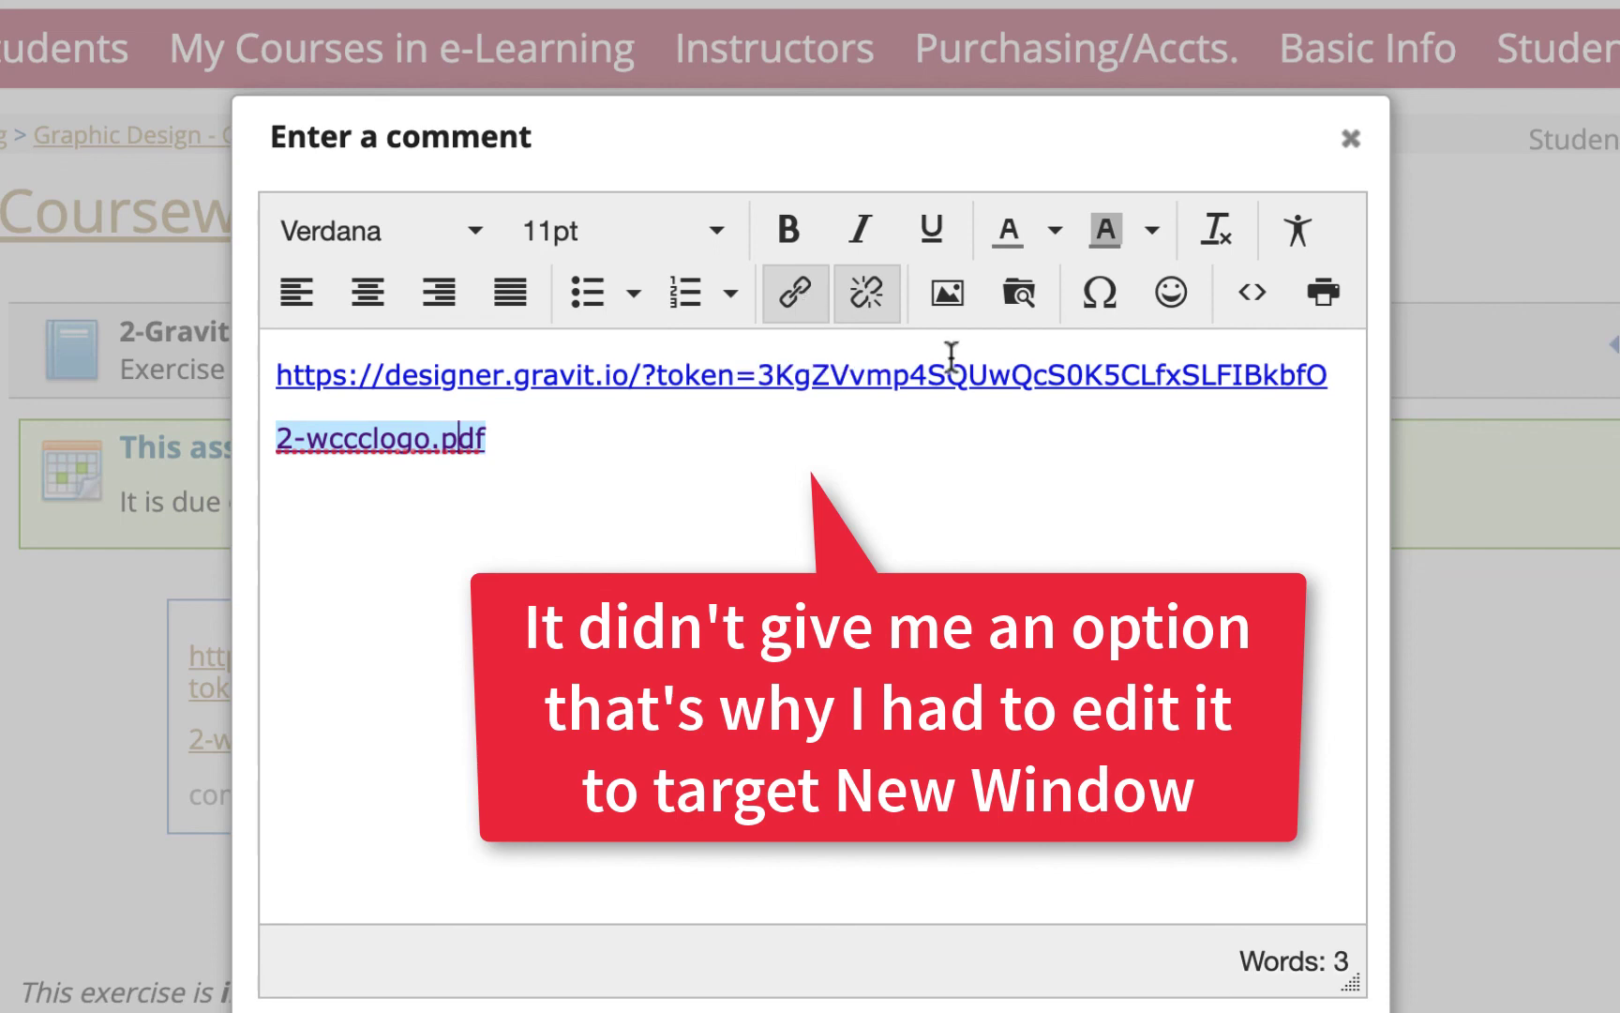
pyautogui.click(795, 293)
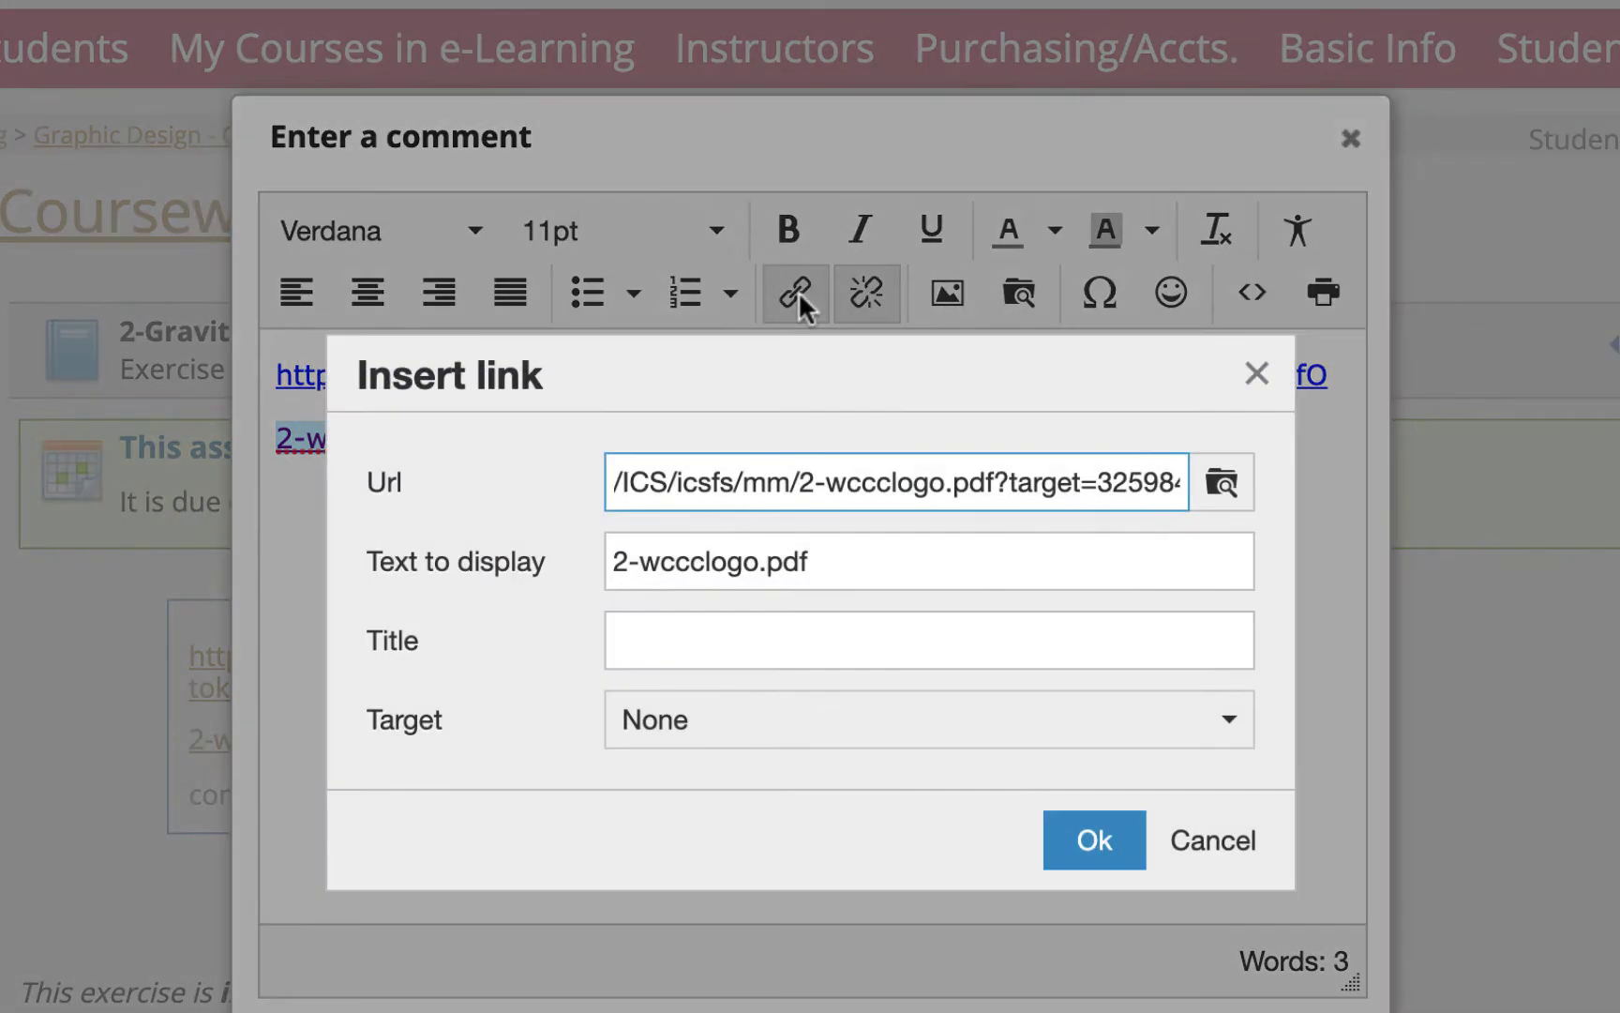
pyautogui.click(877, 705)
pyautogui.click(825, 856)
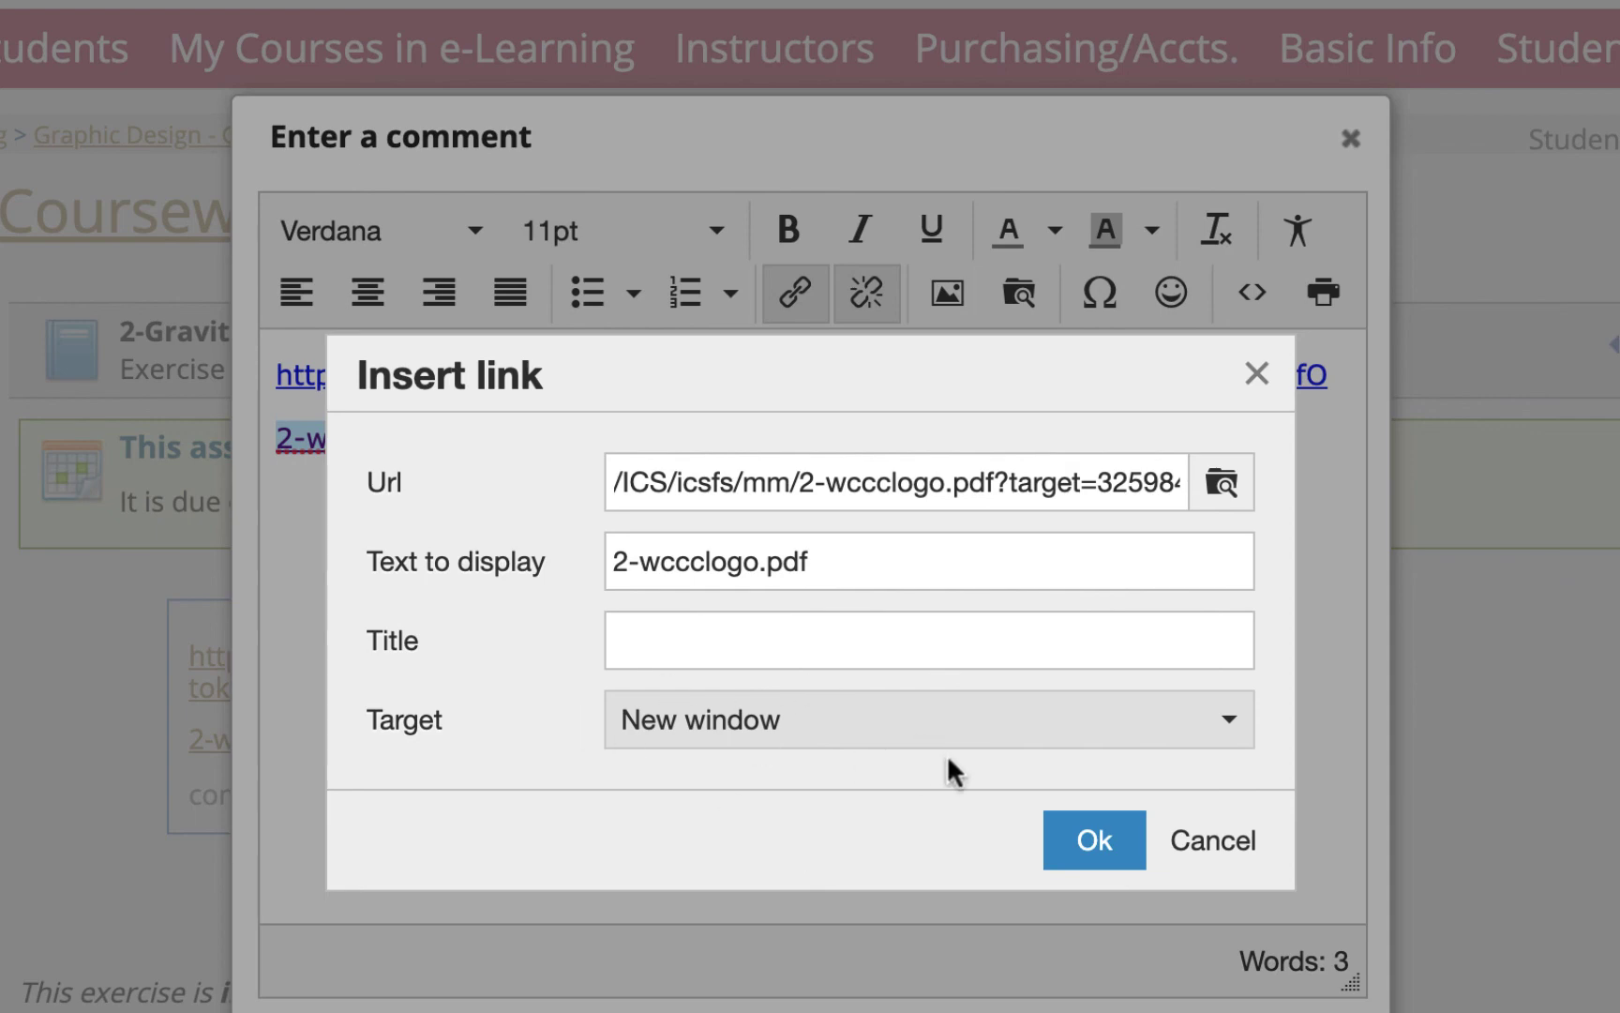
pyautogui.click(1104, 848)
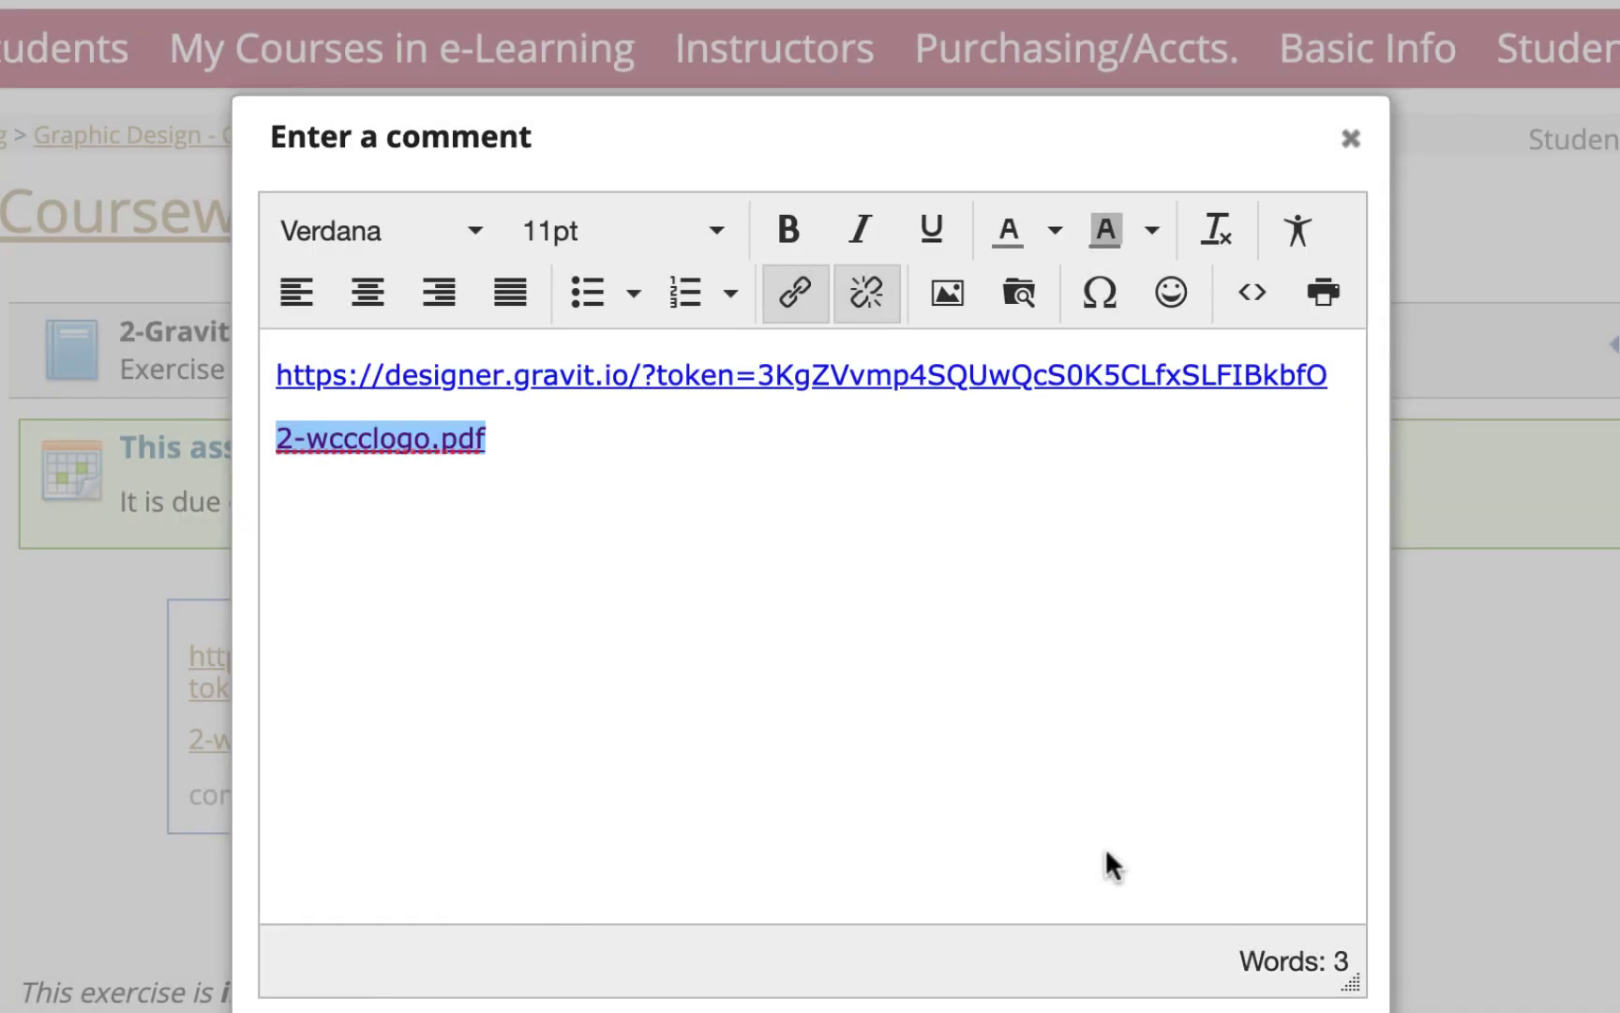
# Step: Save the edited comment, test its 2-wccclogo.pdf link, and close the opened PDF
pyautogui.scroll(-2, 940, 731)
pyautogui.click(317, 938)
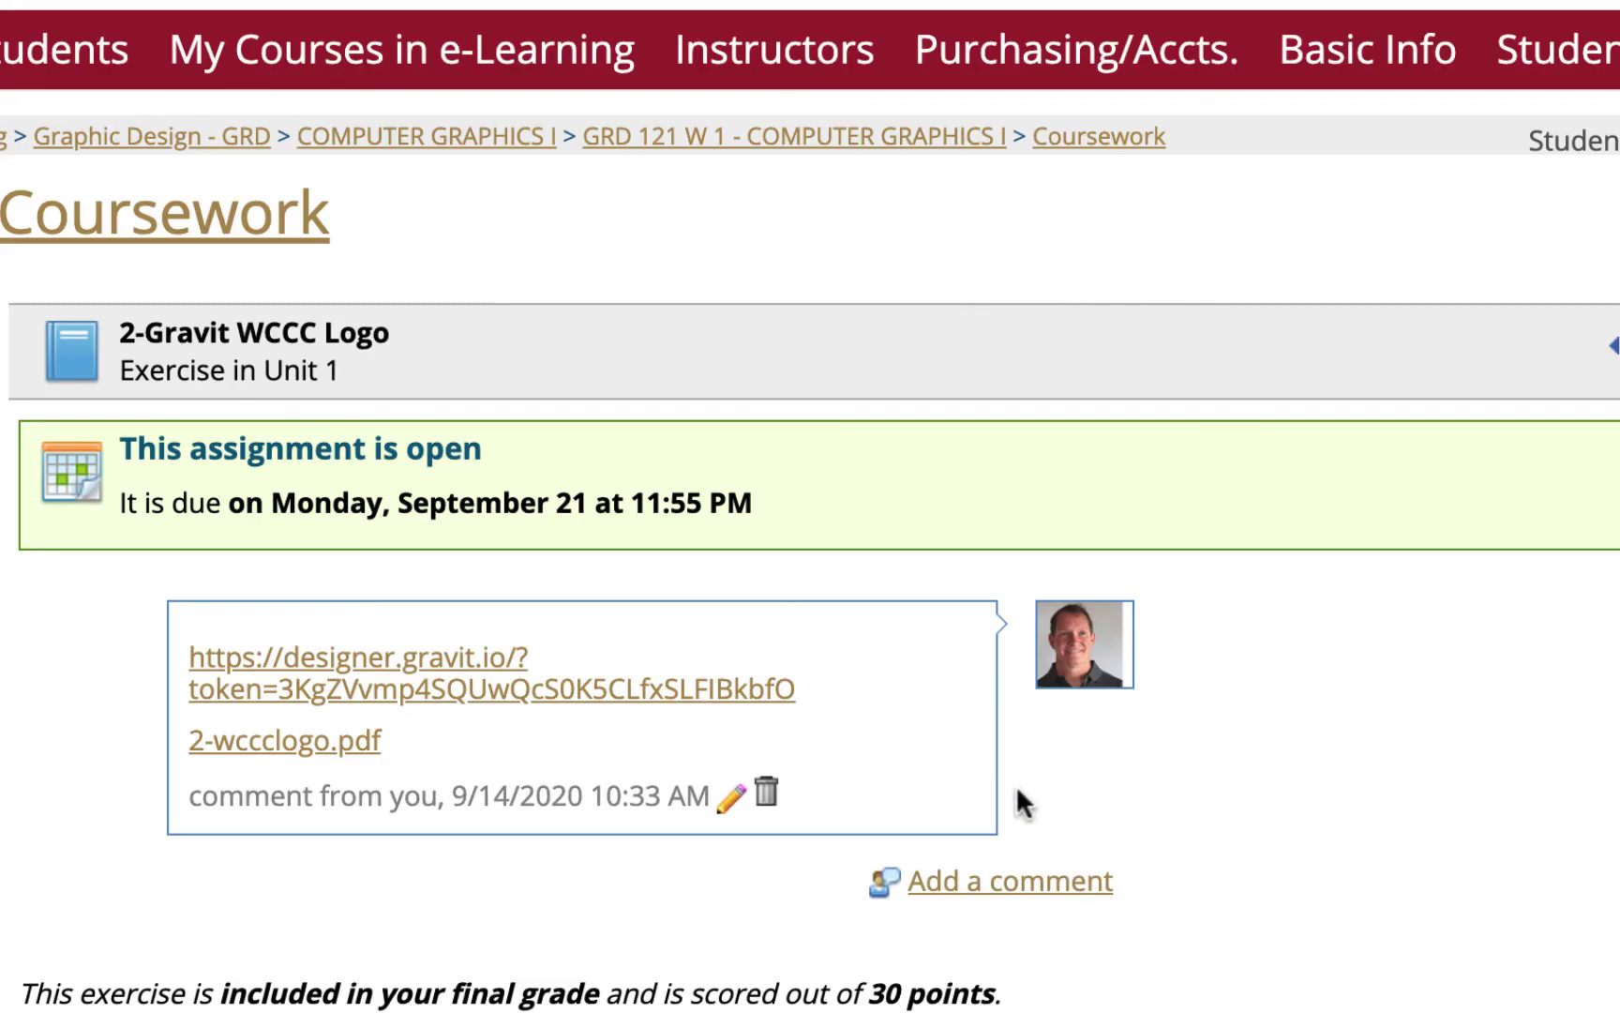
pyautogui.click(363, 741)
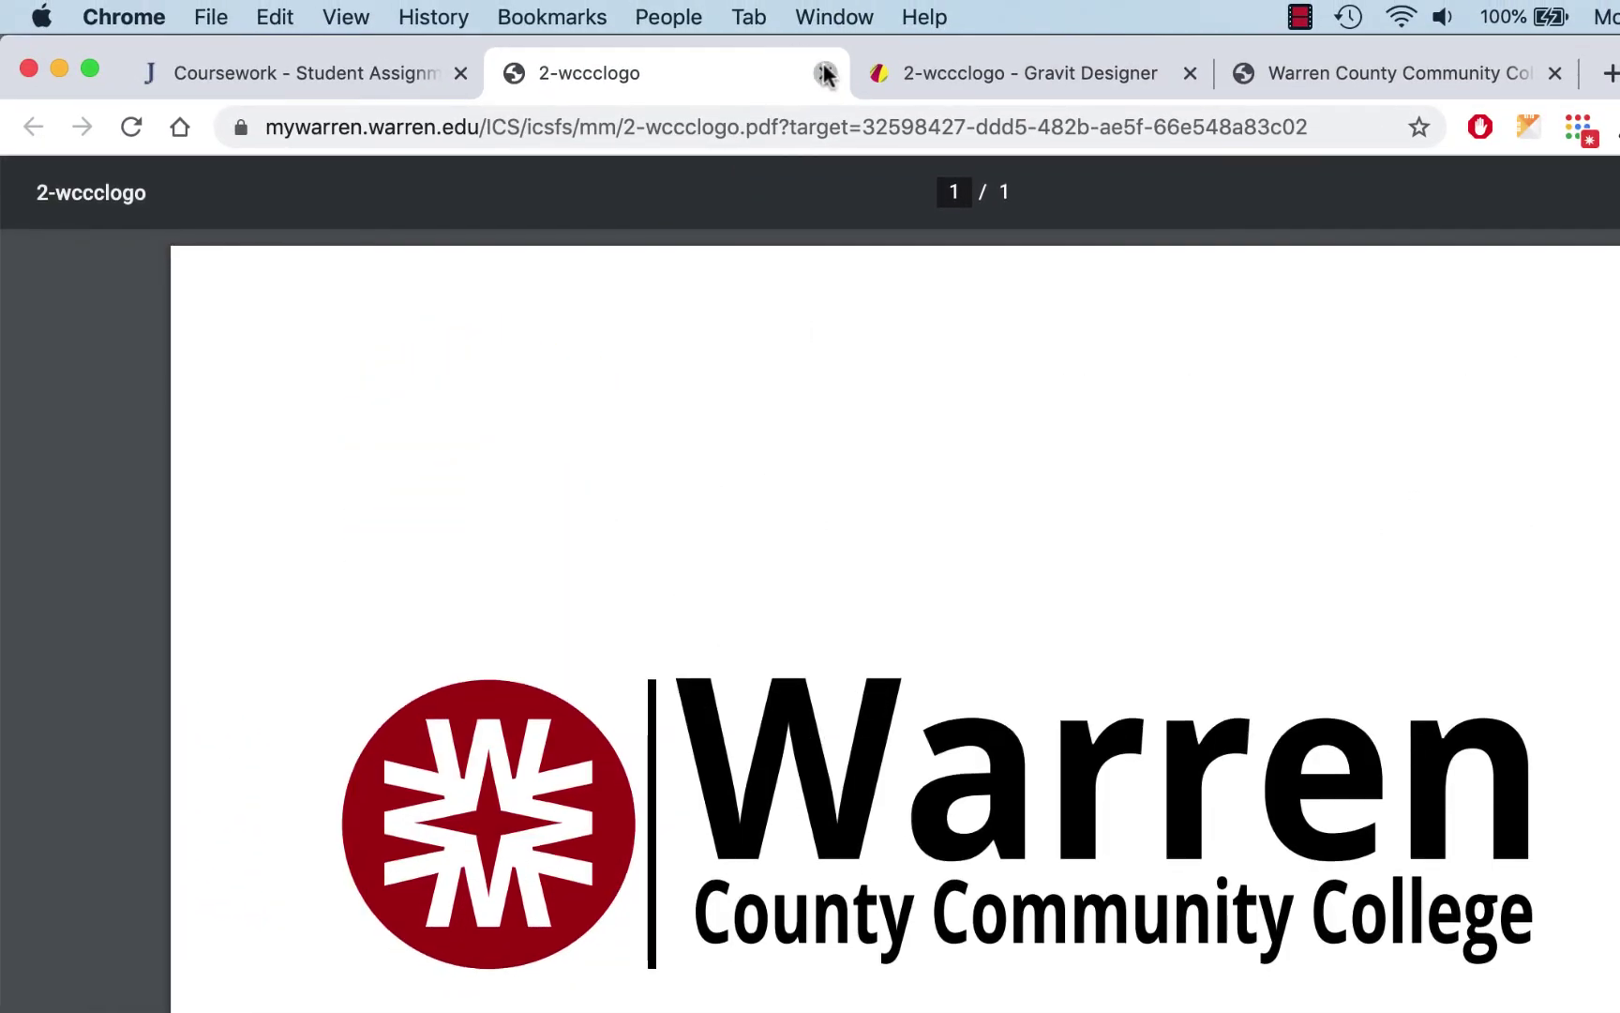
pyautogui.click(825, 73)
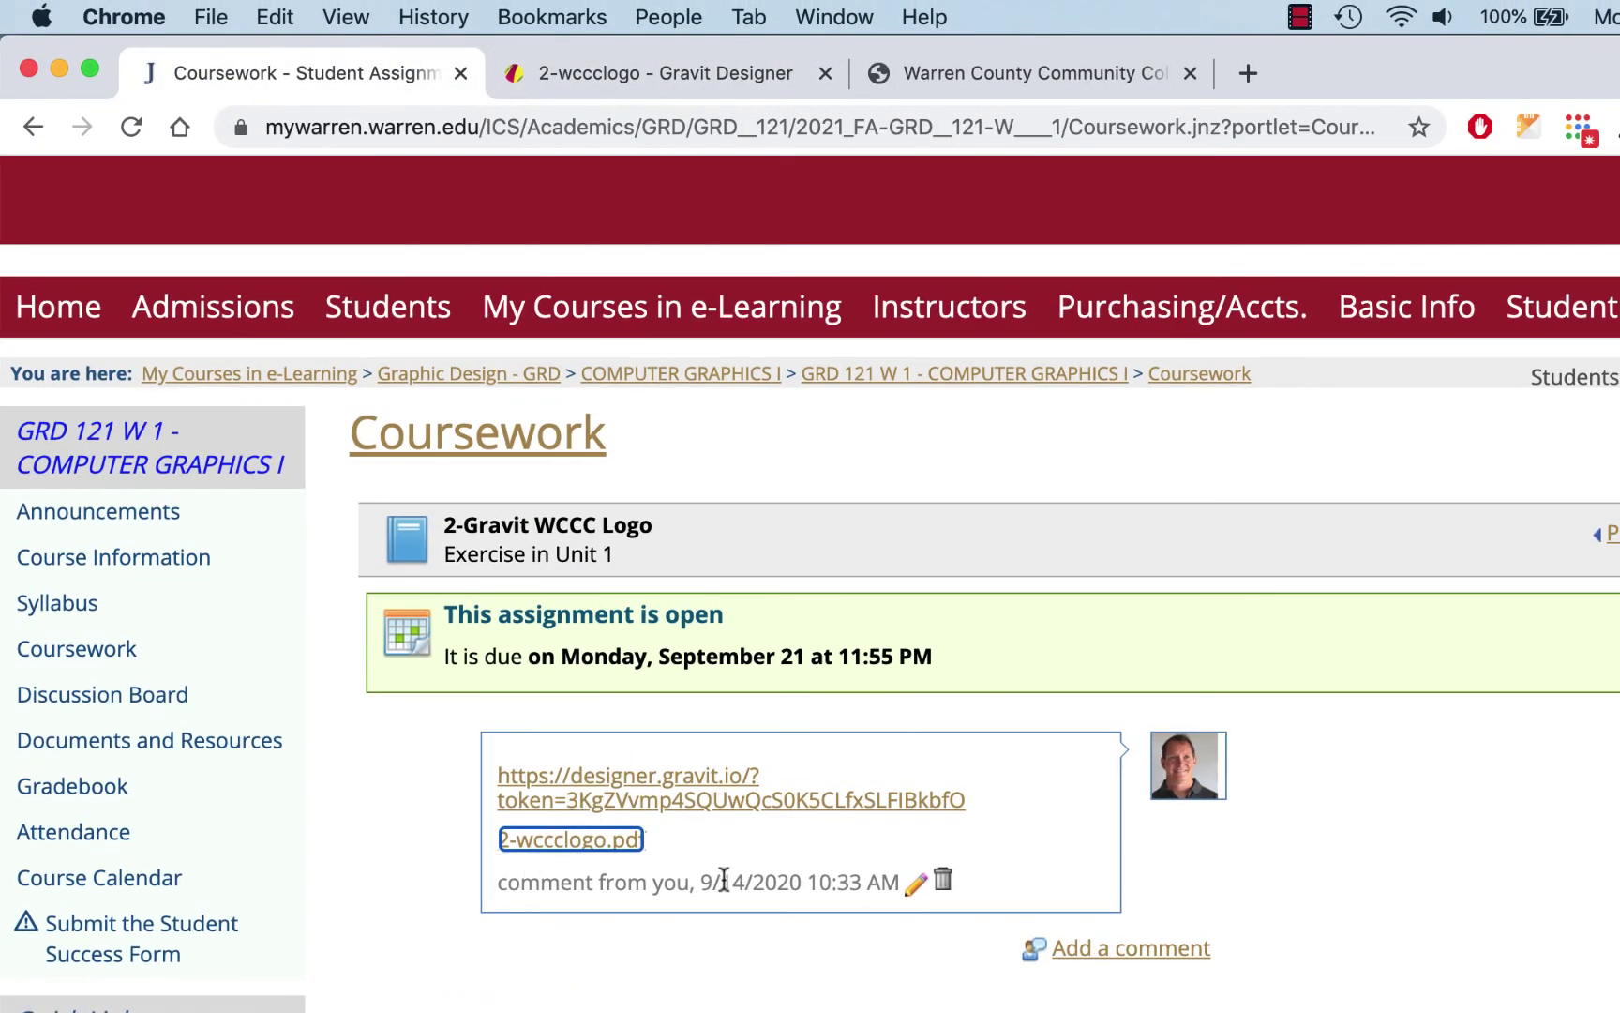